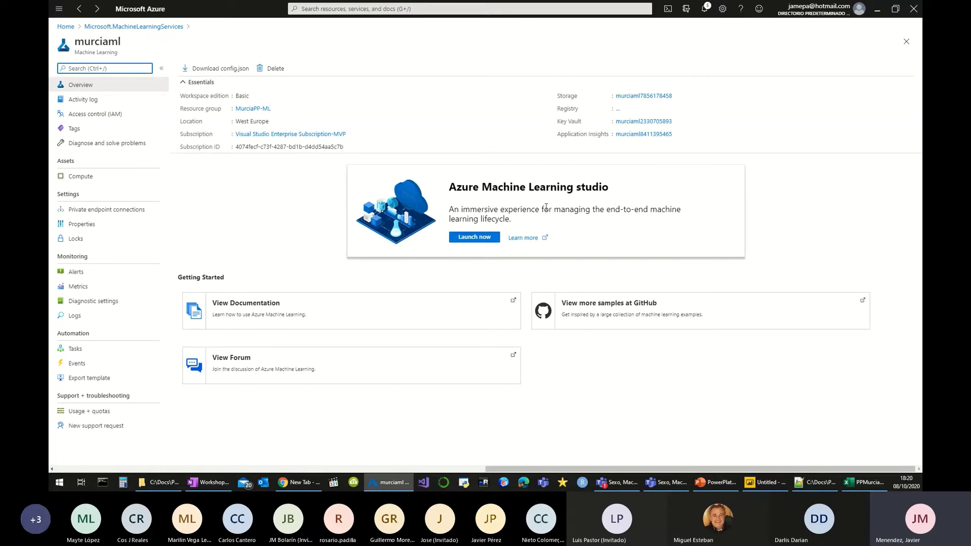
- Launch Azure Machine Learning studio from the overview of the murciaml workspace
left_click_drag(448, 191, 614, 188)
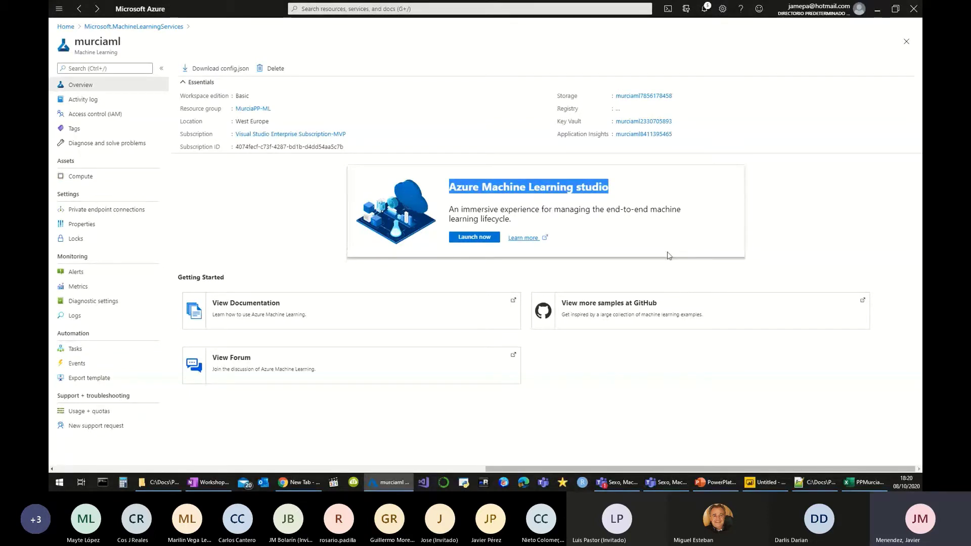
left_click(482, 238)
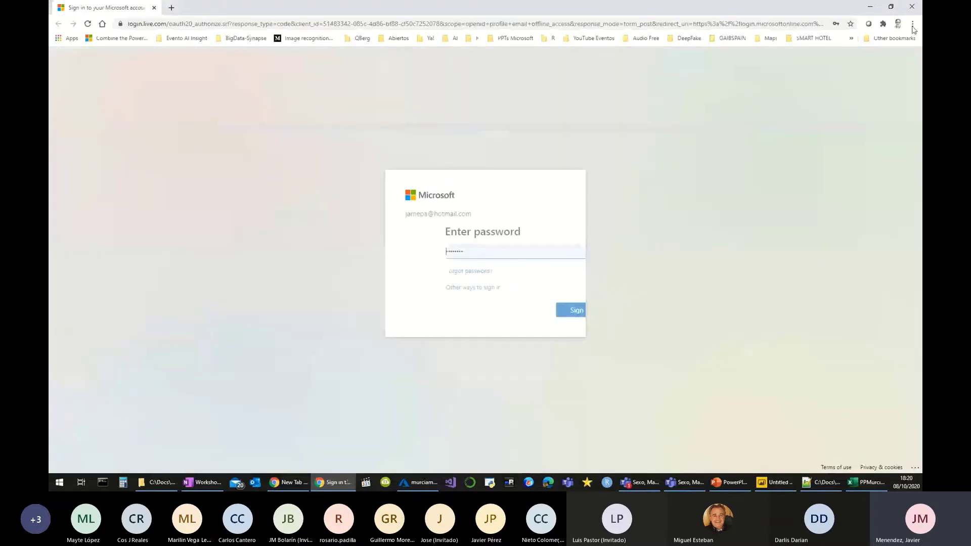
- Hide the browser's bookmarks bar and sign in to the Microsoft account with the prefilled password
left_click(913, 24)
mouse_move(860, 96)
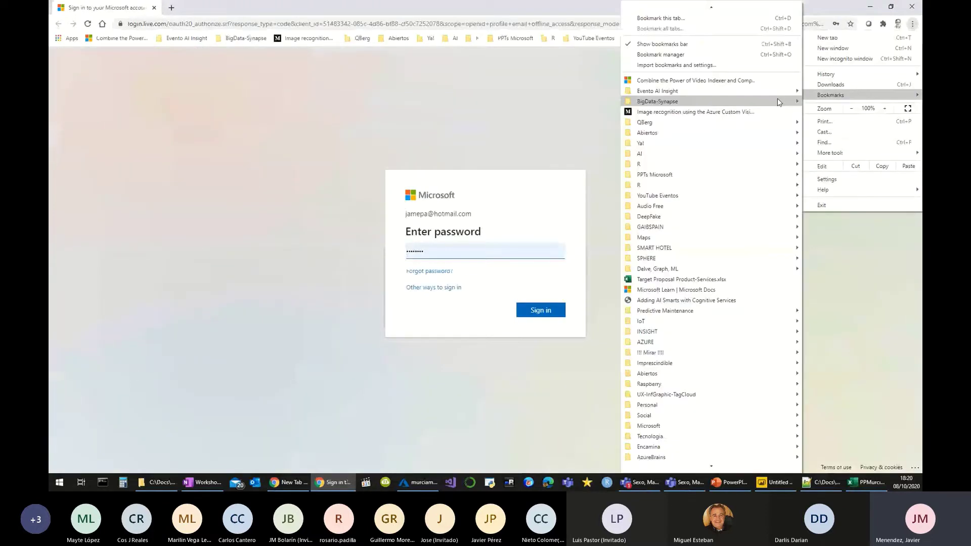
left_click(687, 43)
left_click(537, 303)
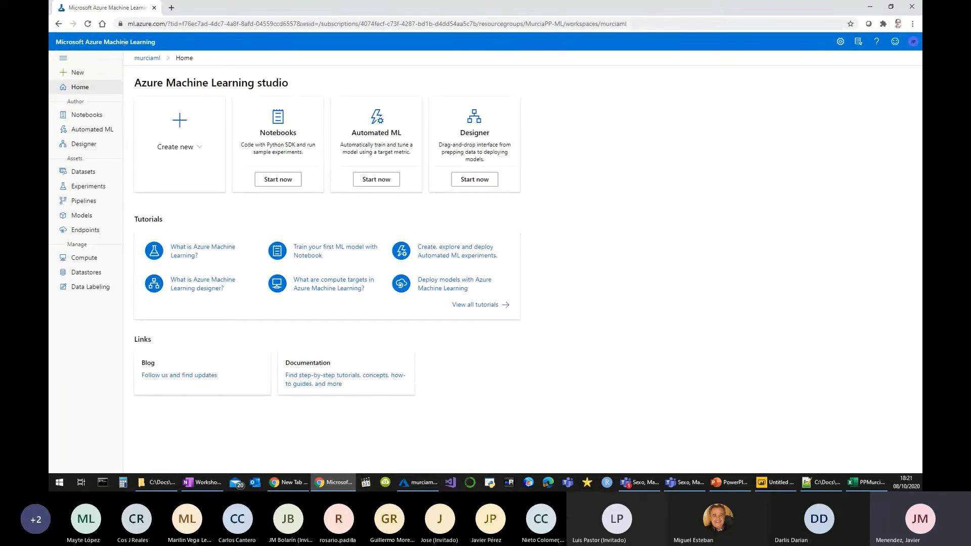
- Highlight the ml.azure.com part of the studio's web address and open the workspace's Compute page
left_click(132, 24)
left_click_drag(129, 23, 166, 27)
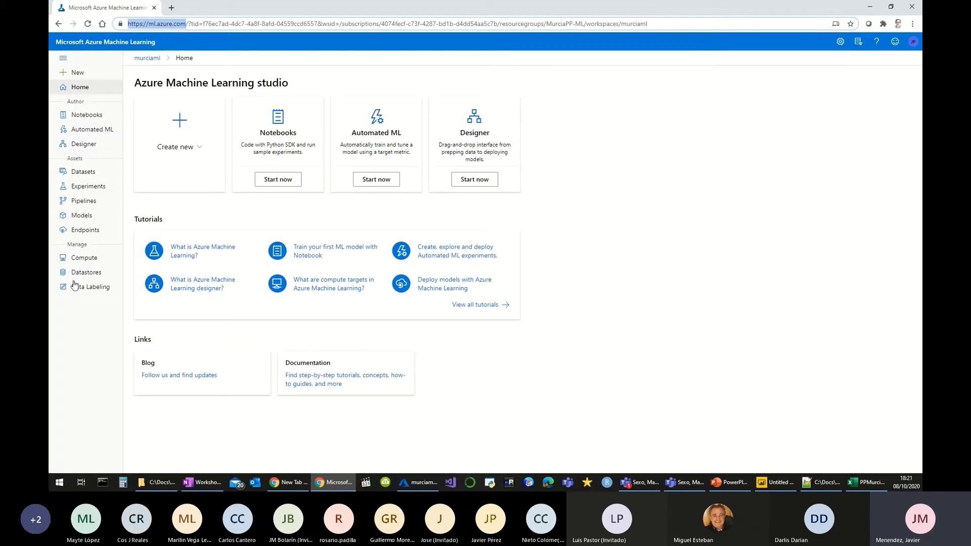
left_click(91, 262)
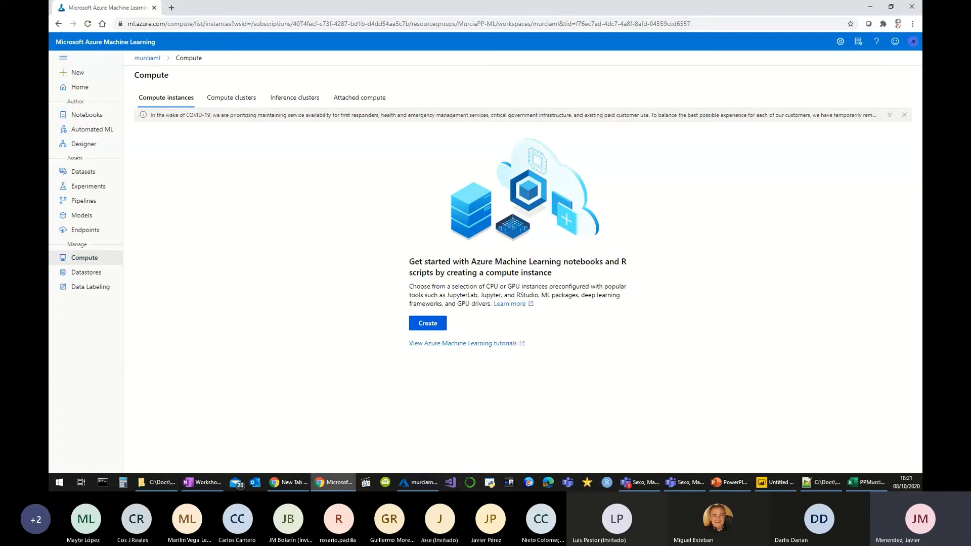
key("alt+Tab")
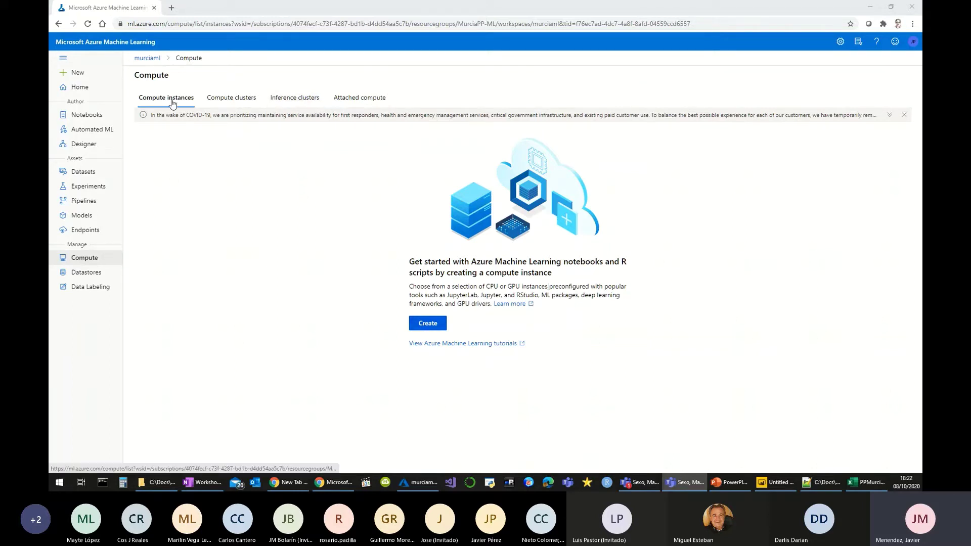
- Start a new compute instance named PalloCompute with the CPU (Central Processing Unit) virtual machine type
left_click(426, 328)
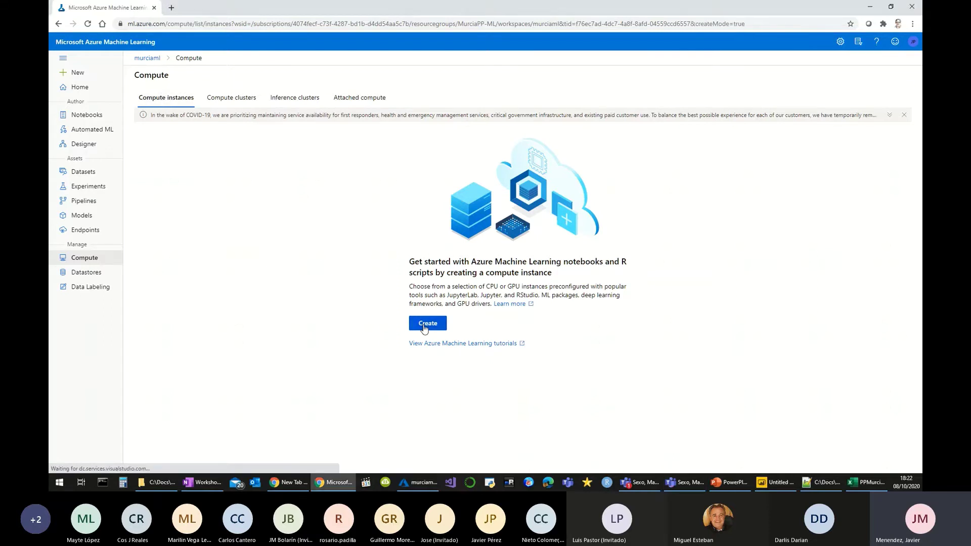
left_click(751, 104)
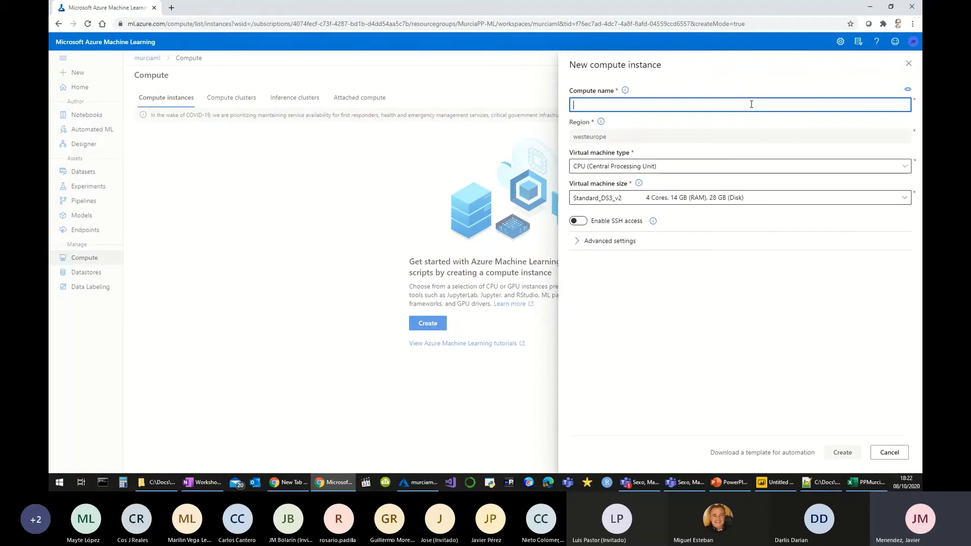
type("Pallo")
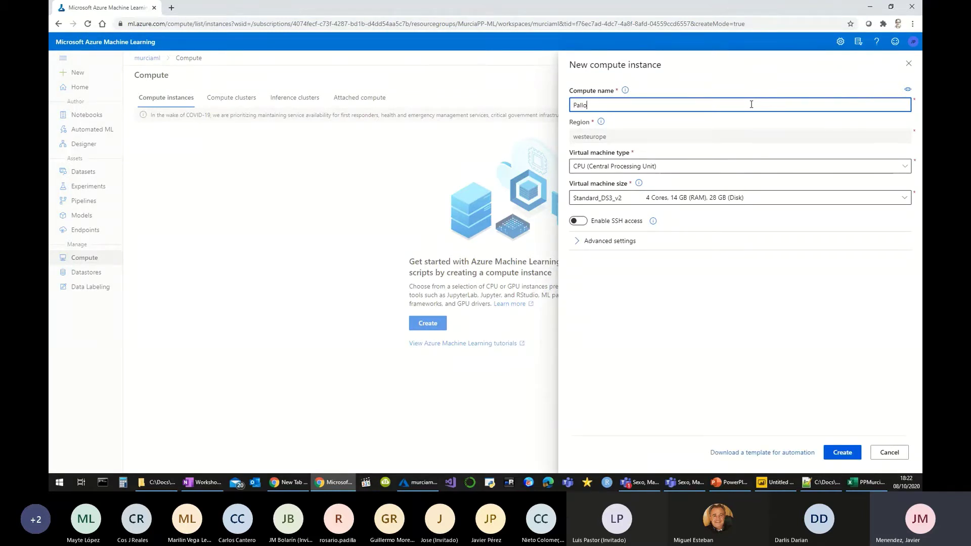
type("Compute")
left_click(654, 169)
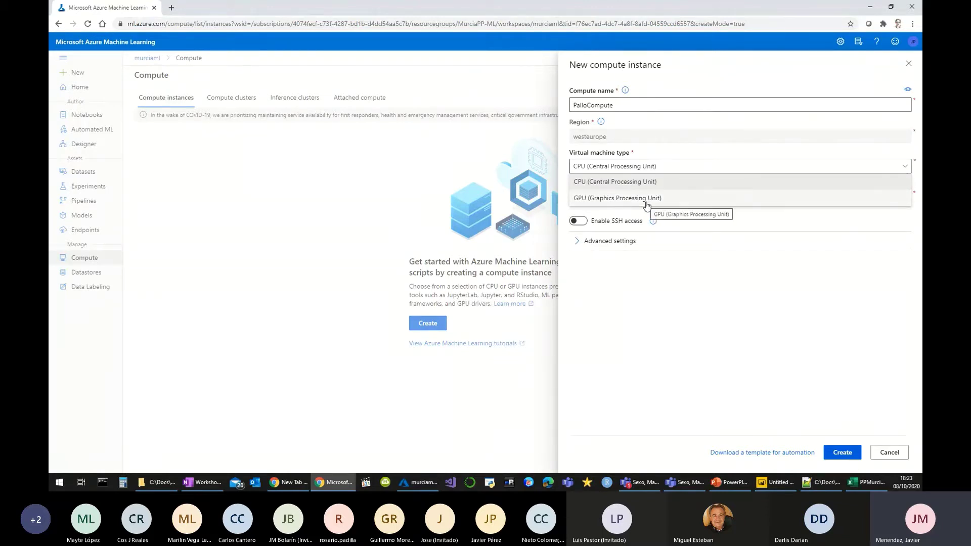
left_click(676, 188)
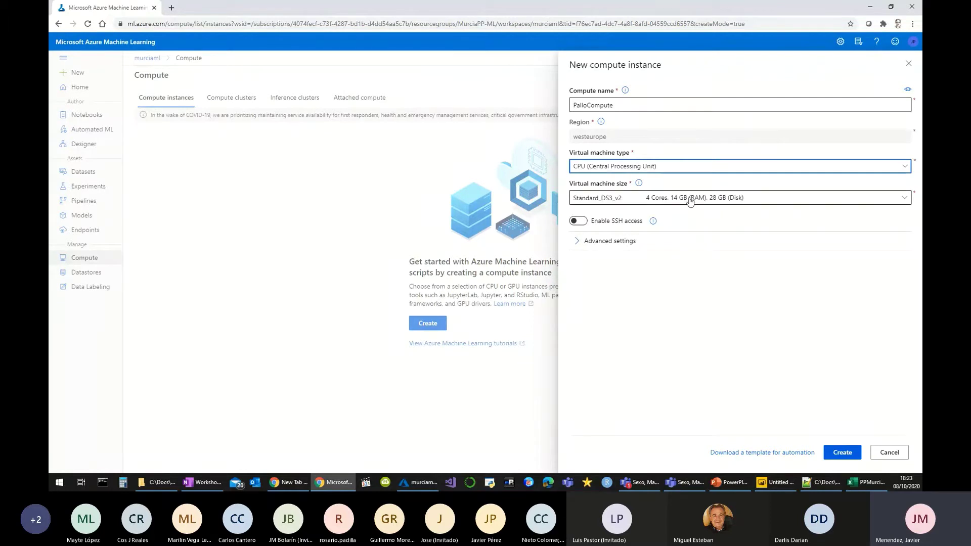
- Search the virtual machine sizes for ds11 and choose Standard_DS11_v2 for the compute instance
left_click(782, 202)
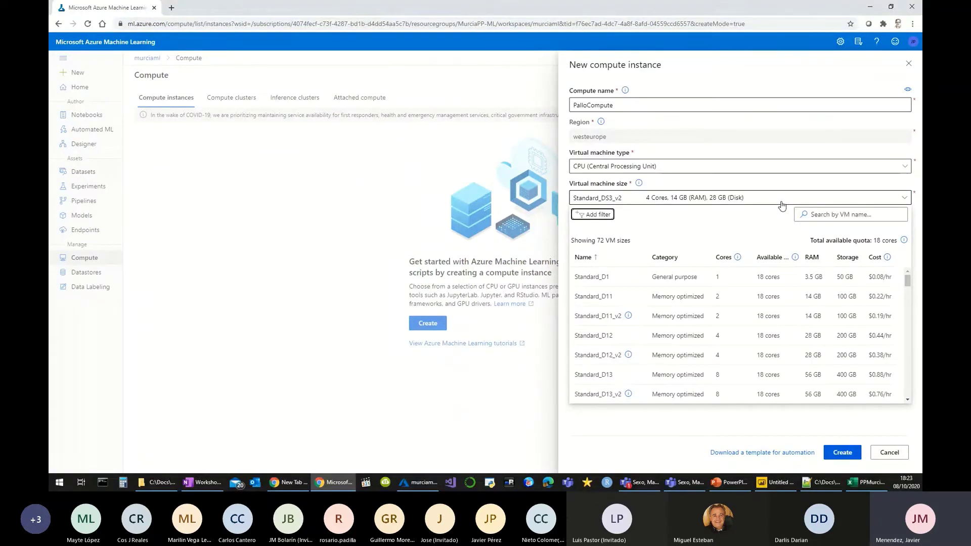
left_click(846, 216)
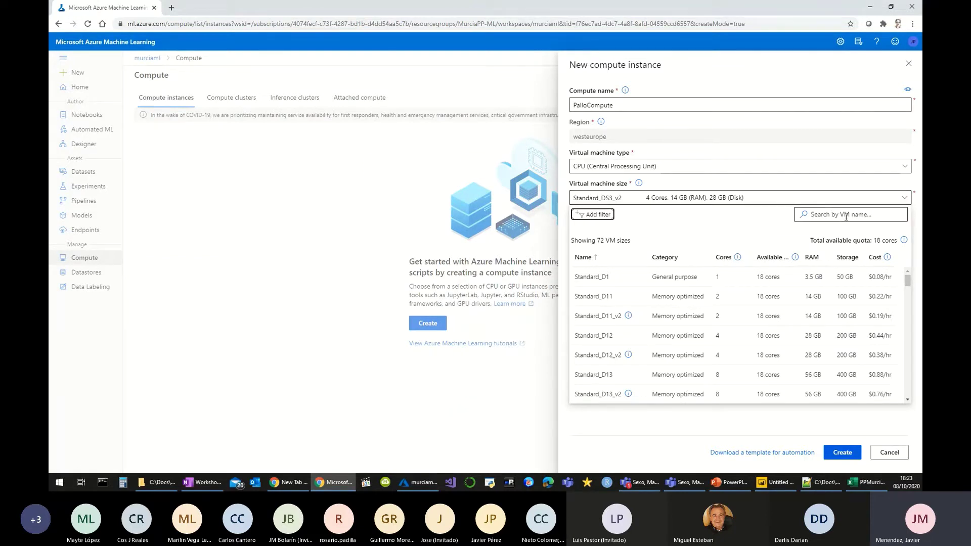
type("ds")
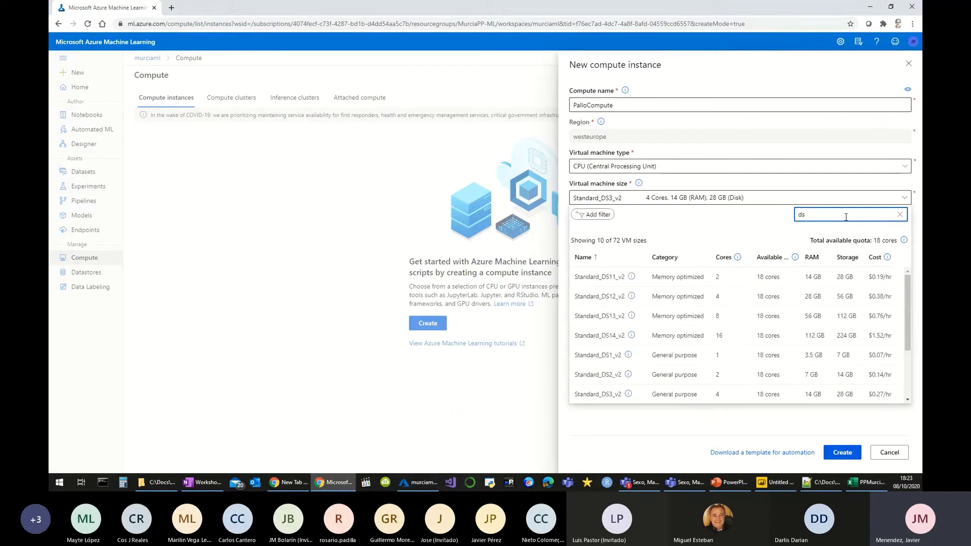
type("11")
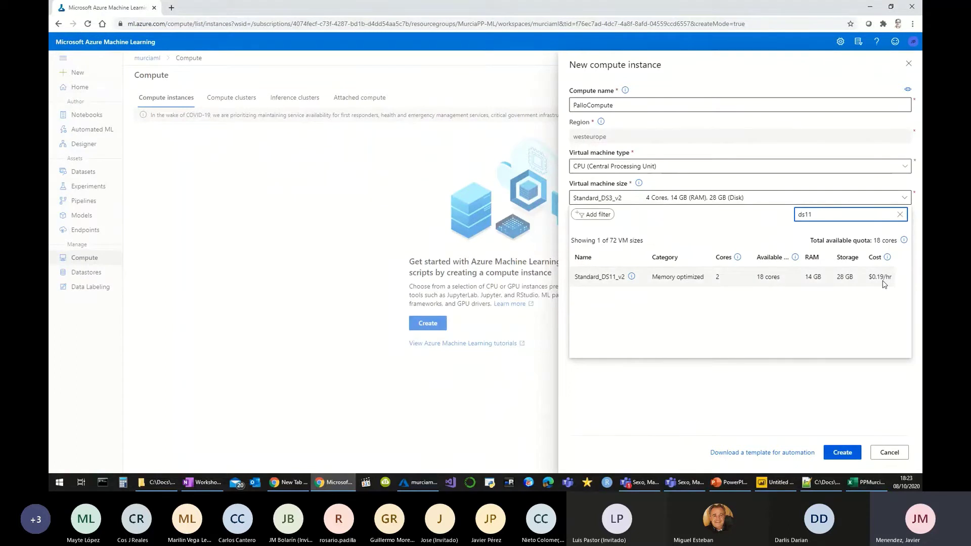
left_click(737, 283)
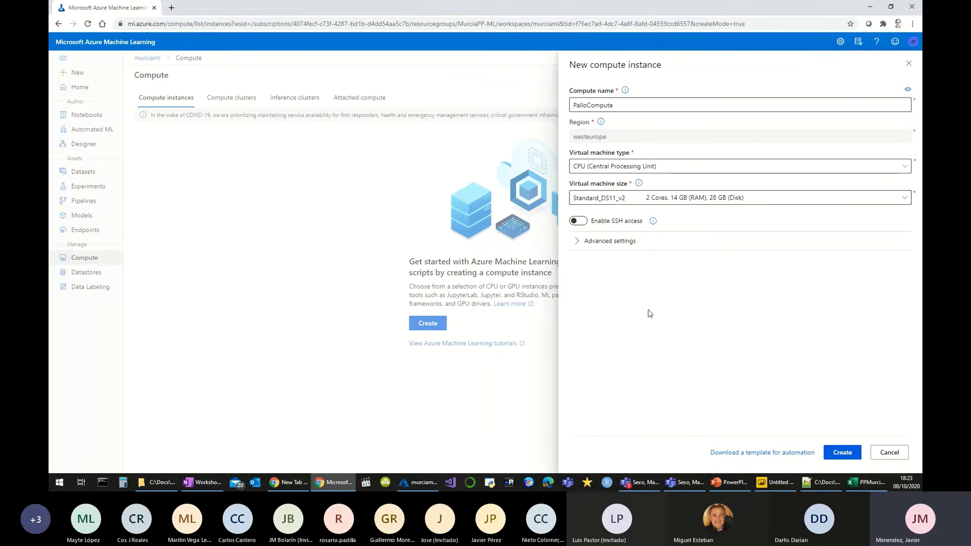
- Keep CPU as the virtual machine type and create the PalloCompute instance
left_click(642, 167)
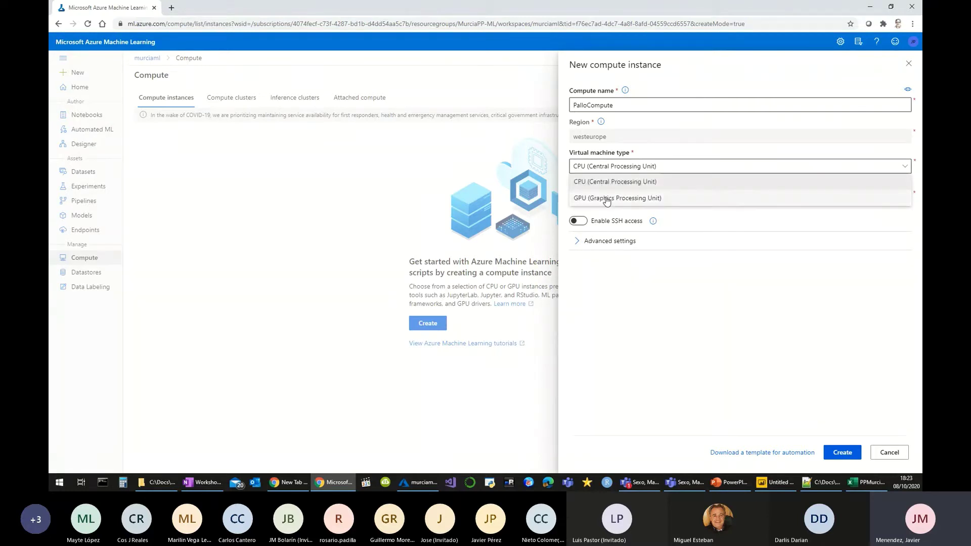
left_click(639, 183)
left_click(844, 454)
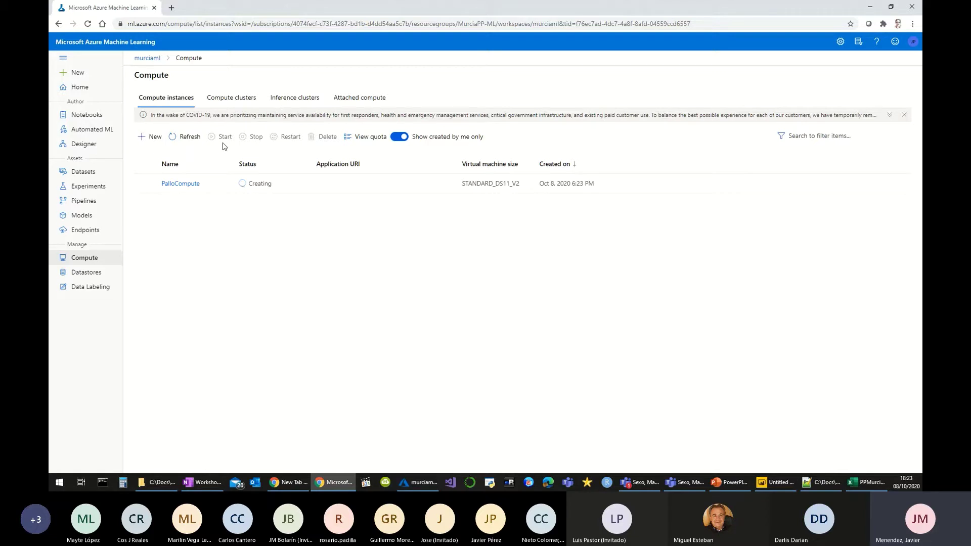
- Start a new compute cluster named PalloCLuster with the CPU (Central Processing Unit) virtual machine type
left_click(248, 104)
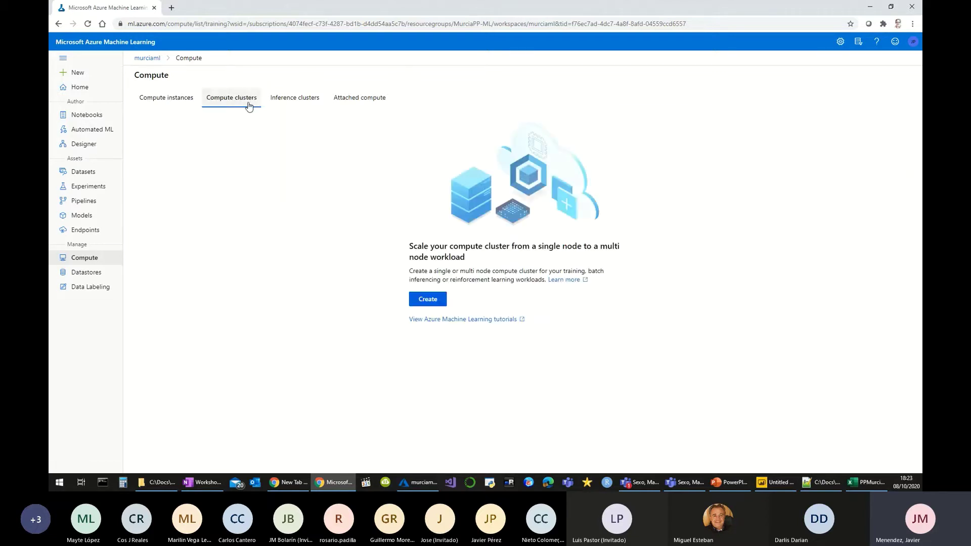
left_click(420, 300)
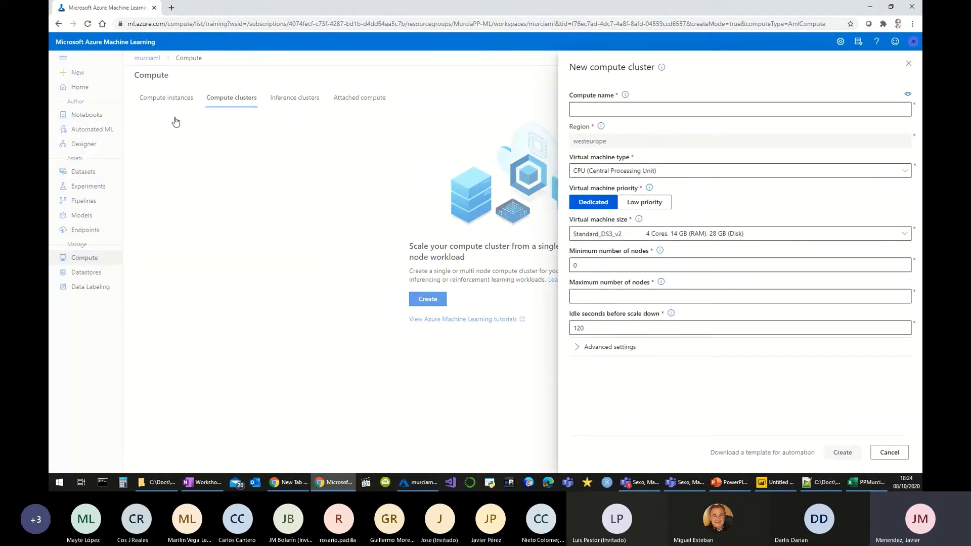
left_click(603, 112)
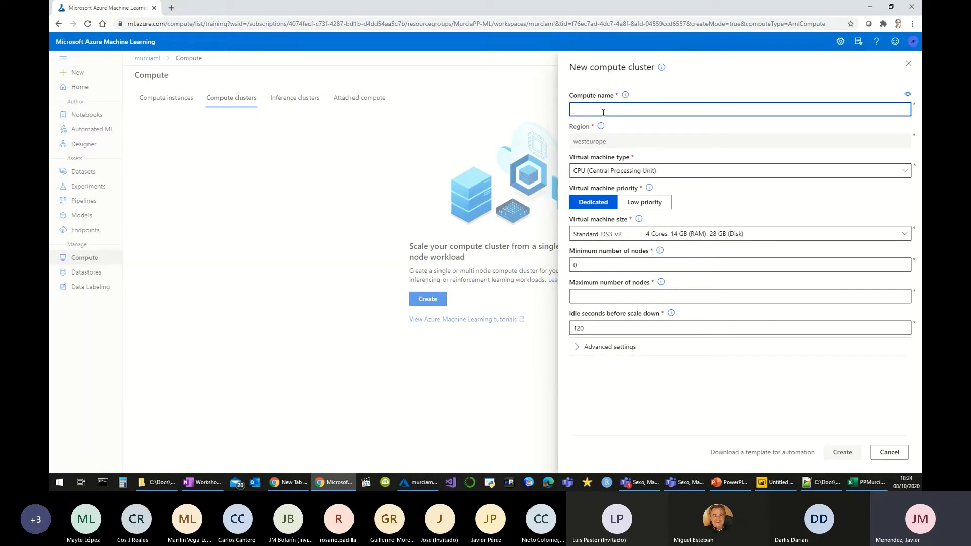
type("clu")
type("PalloCLuster")
left_click(793, 176)
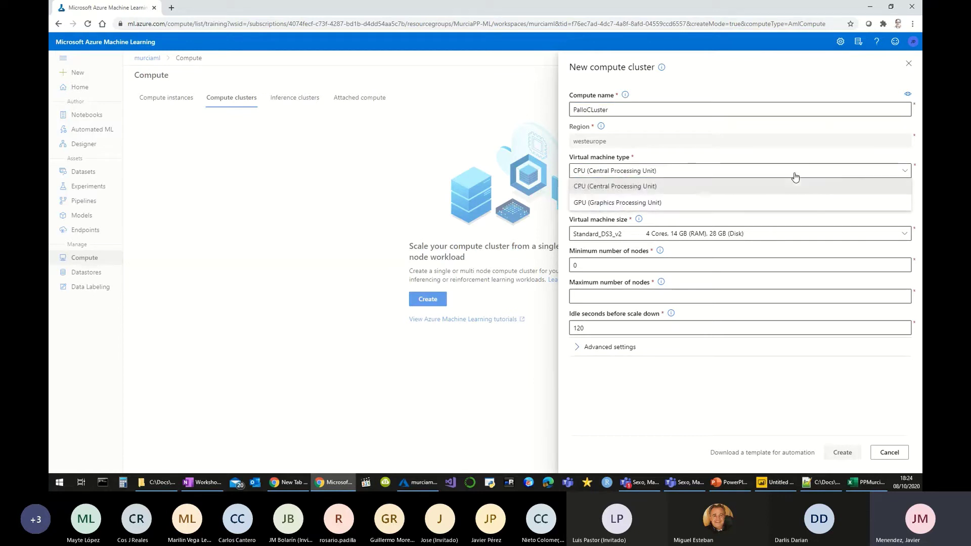
left_click(750, 185)
- Search the virtual machine sizes for ds11 and choose Standard_DS11_v2 for the compute cluster
left_click(698, 236)
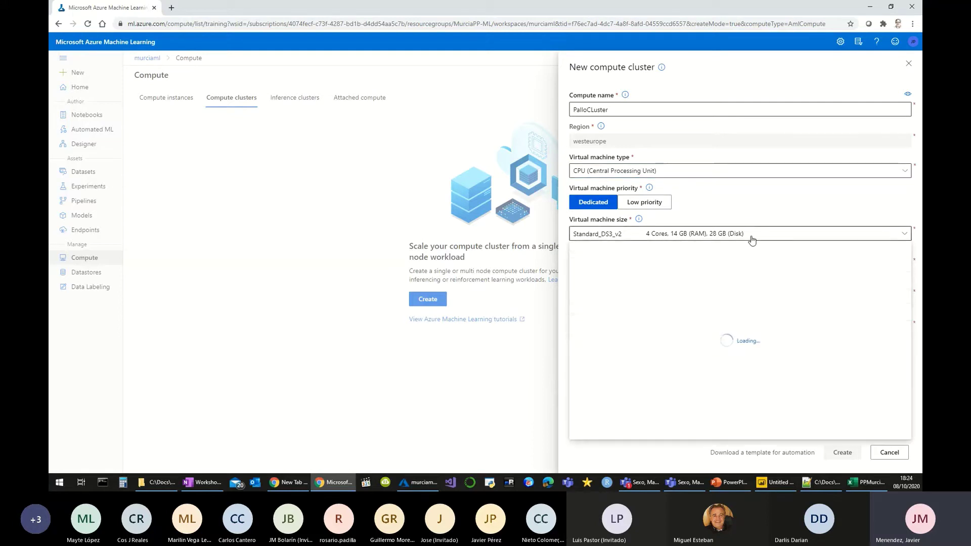
left_click(843, 251)
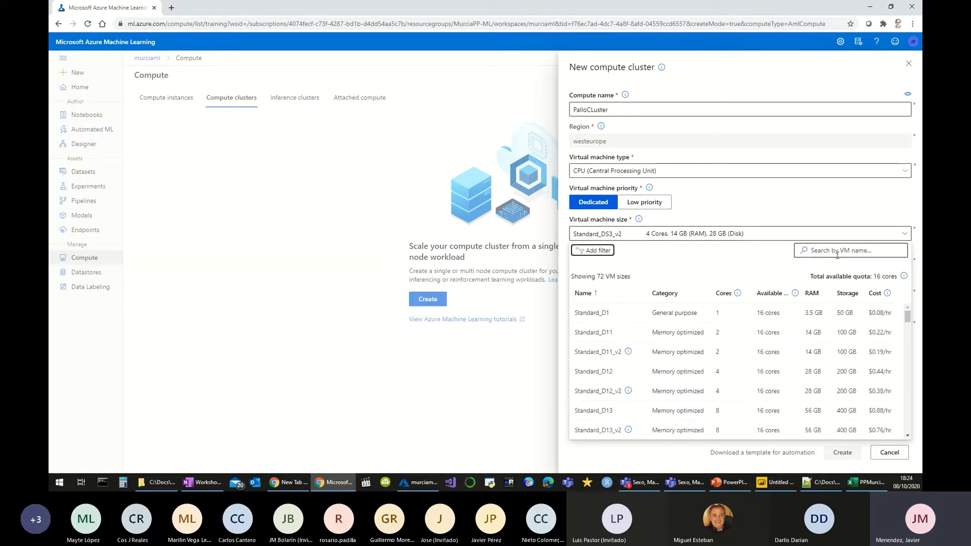
type("ds11")
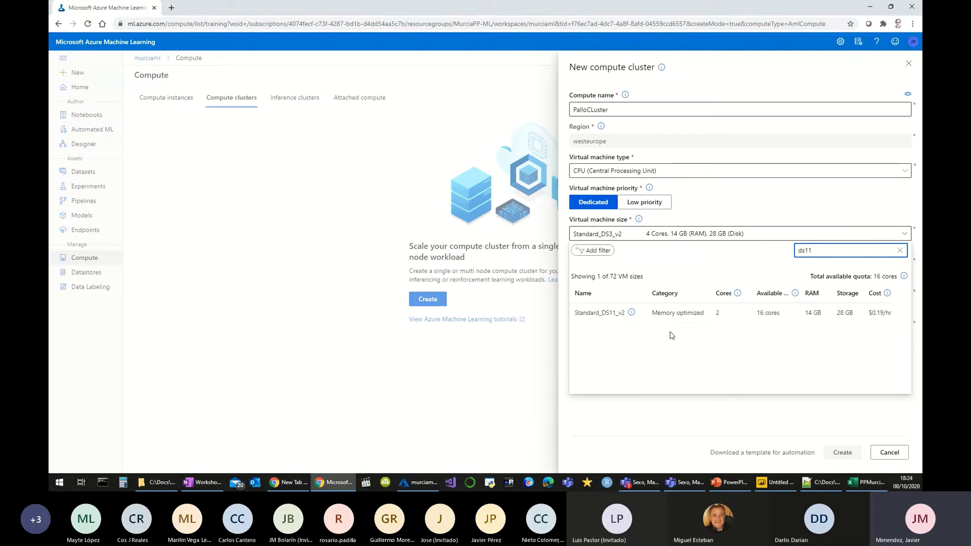
left_click(738, 316)
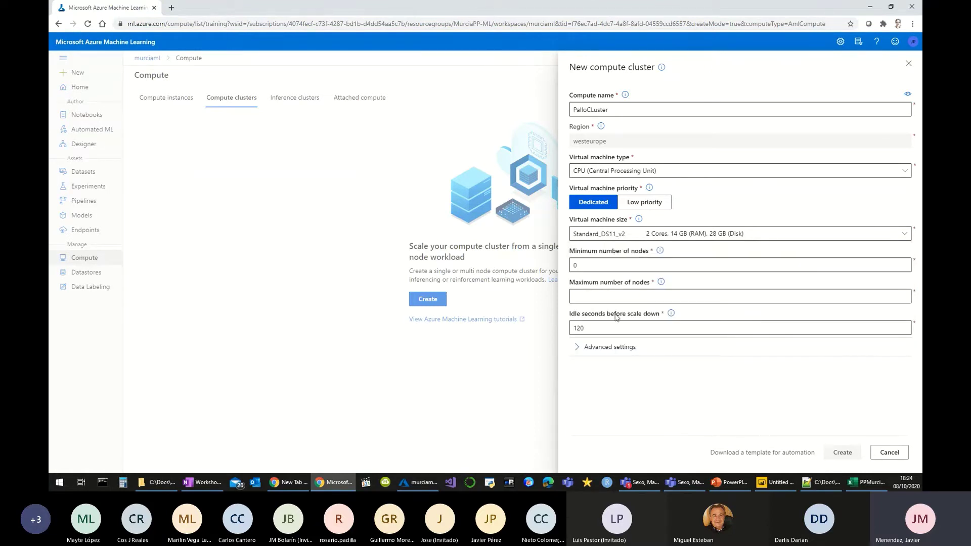
- Set both the minimum and maximum number of nodes to 2 and create the compute cluster
left_click(603, 265)
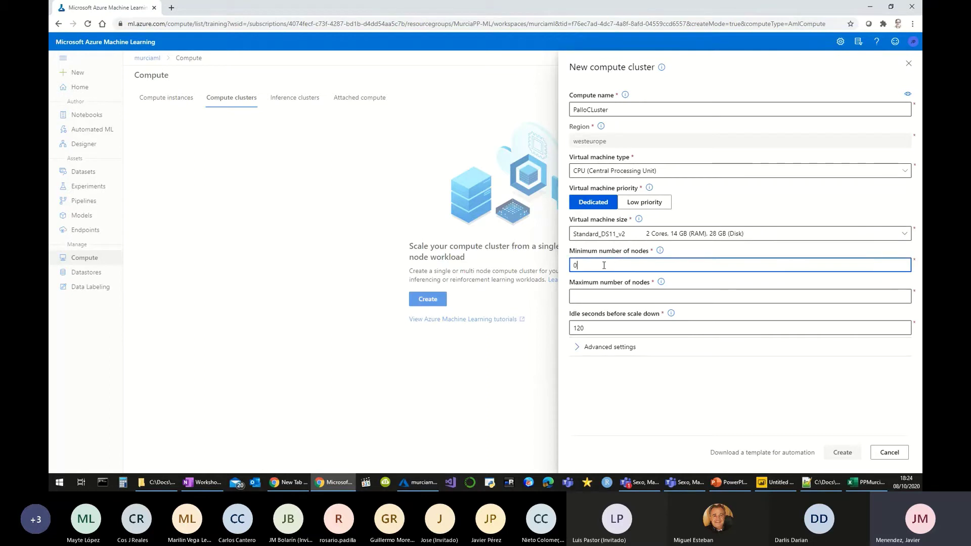
left_click_drag(603, 265, 557, 270)
type("2")
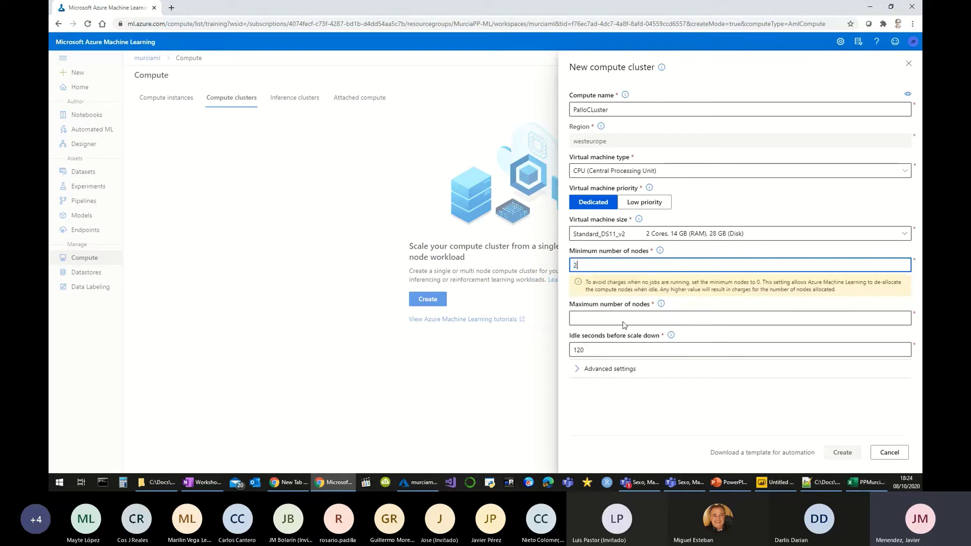
left_click(624, 320)
type("2")
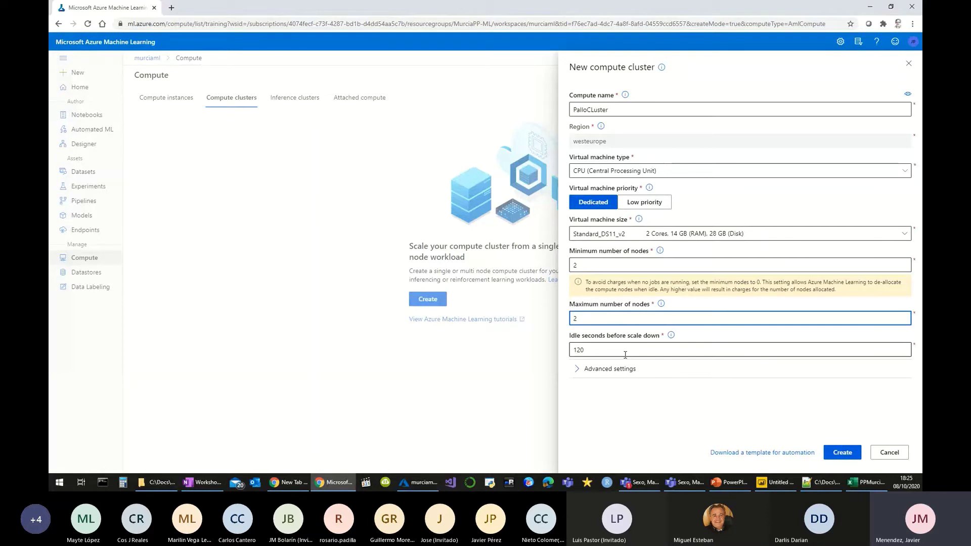
key("Tab")
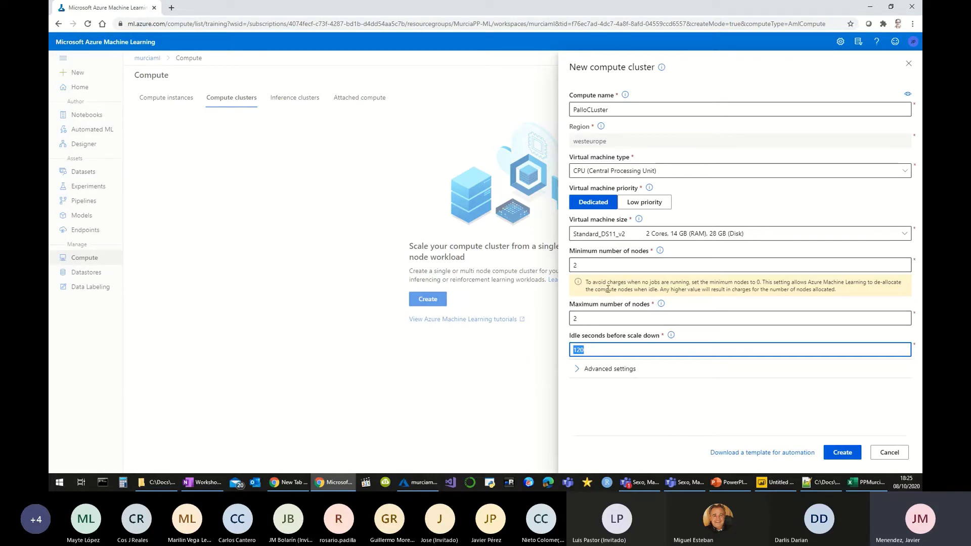
left_click(837, 453)
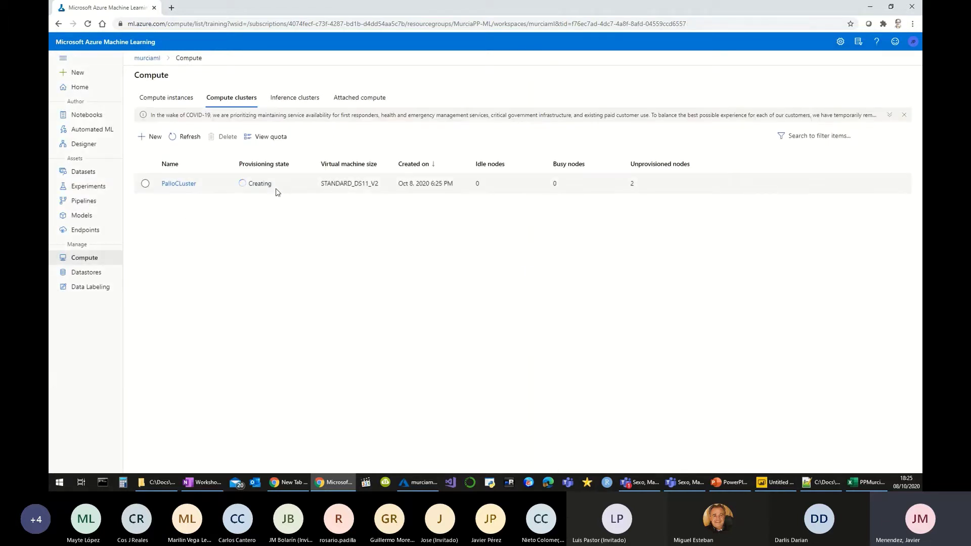
- Start a new inference cluster named inference, with a new Kubernetes service in the North Europe region
left_click(296, 105)
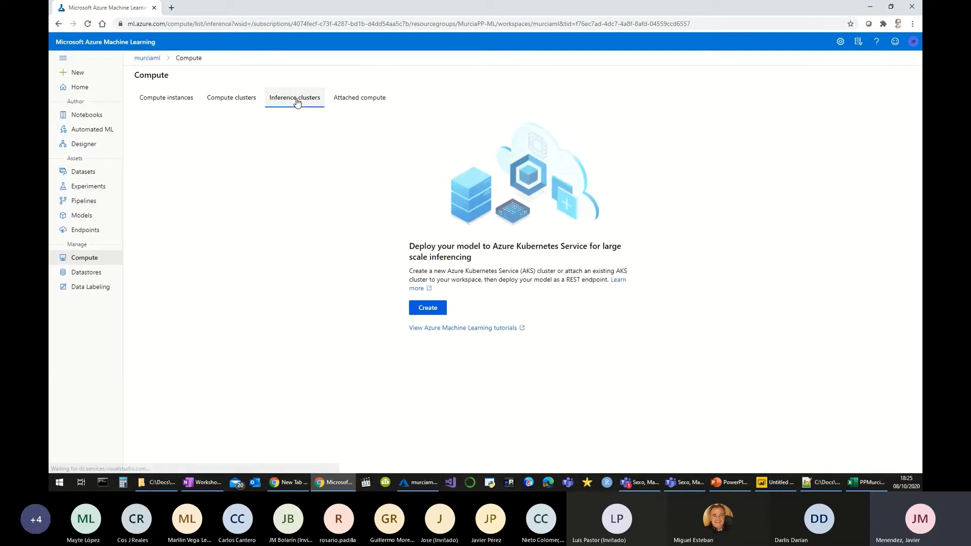
left_click(429, 309)
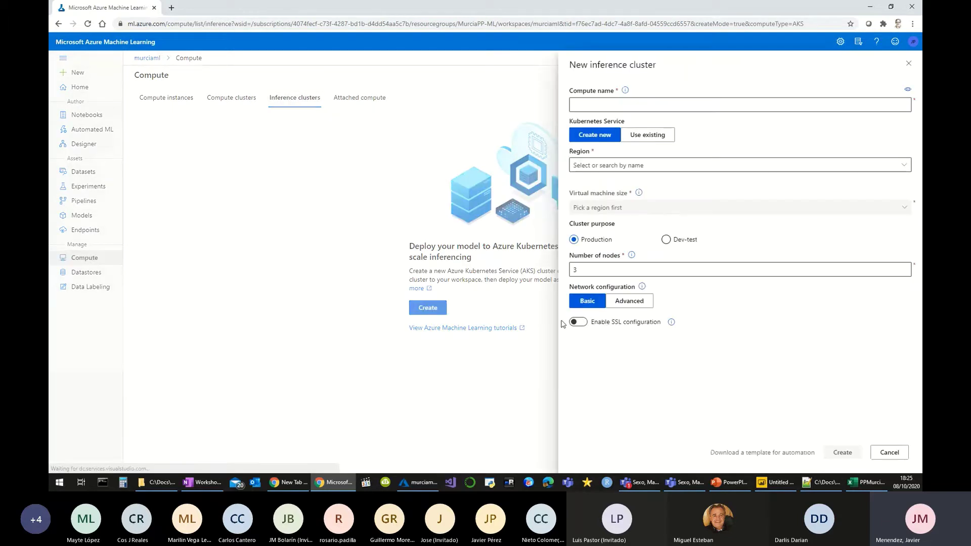
left_click(672, 103)
type("infe")
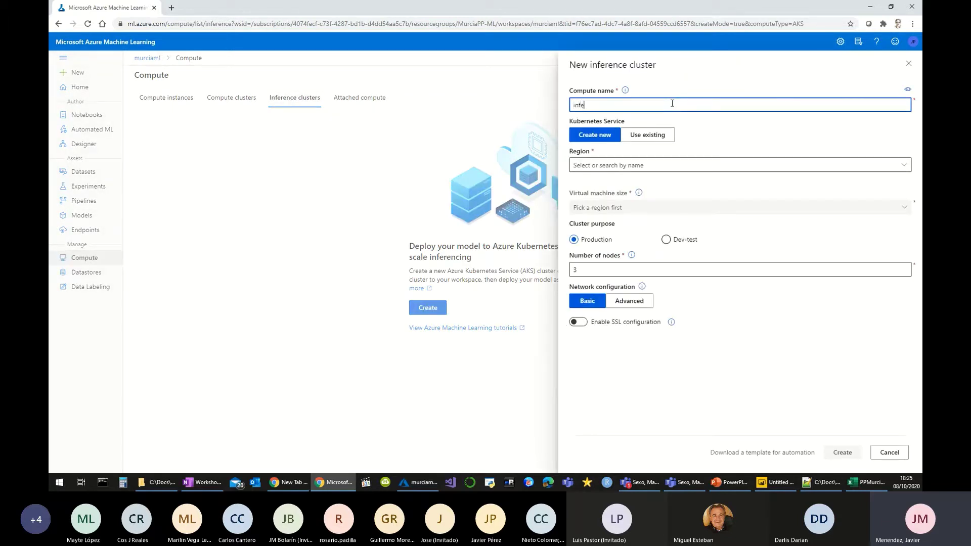
type("rence")
left_click(636, 164)
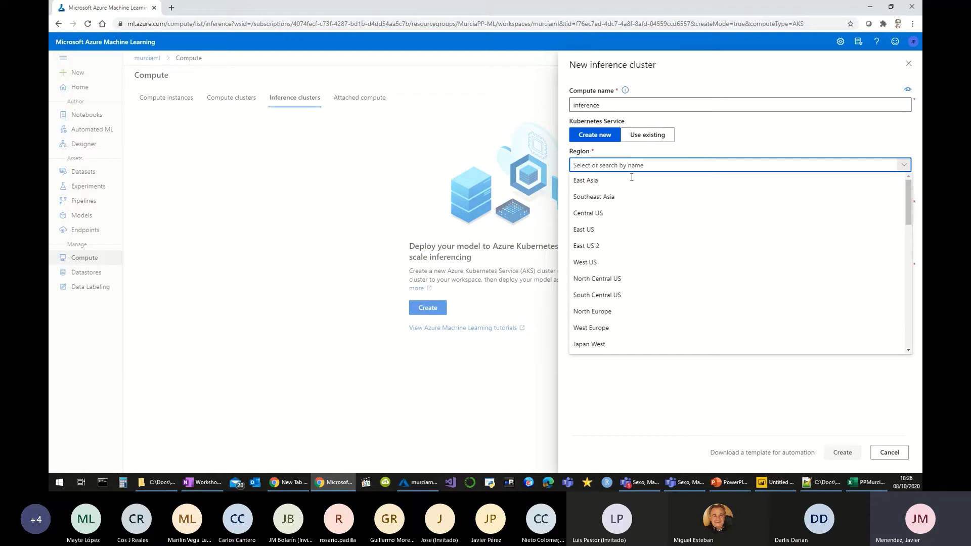
left_click(647, 316)
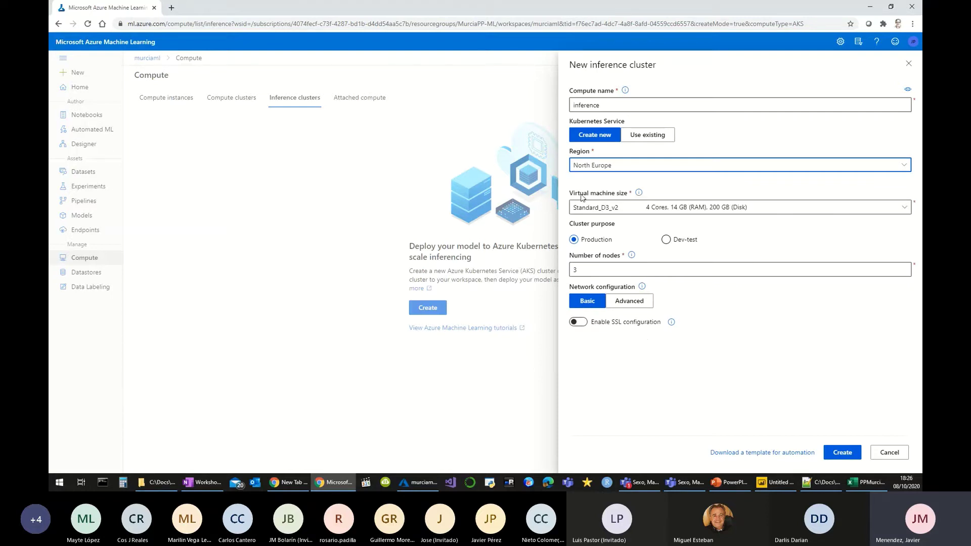
- Search the virtual machine sizes for ds11 and choose Standard_DS11_v2 for the inference cluster
left_click(787, 207)
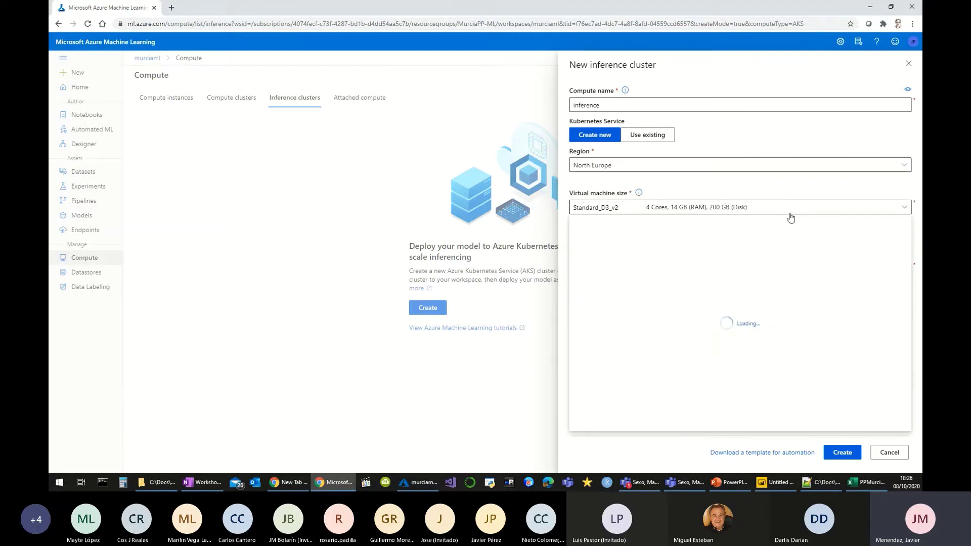
left_click(836, 223)
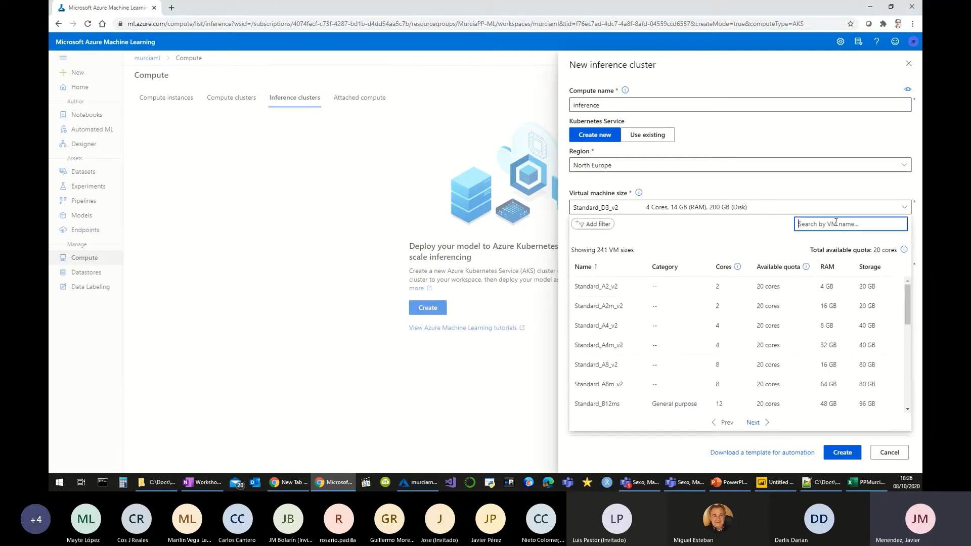
type("ds11")
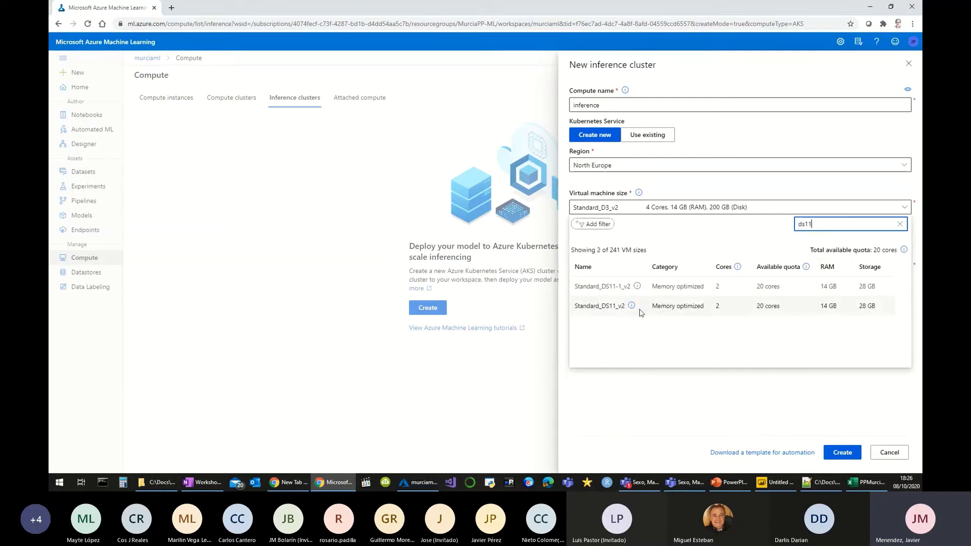
left_click(640, 310)
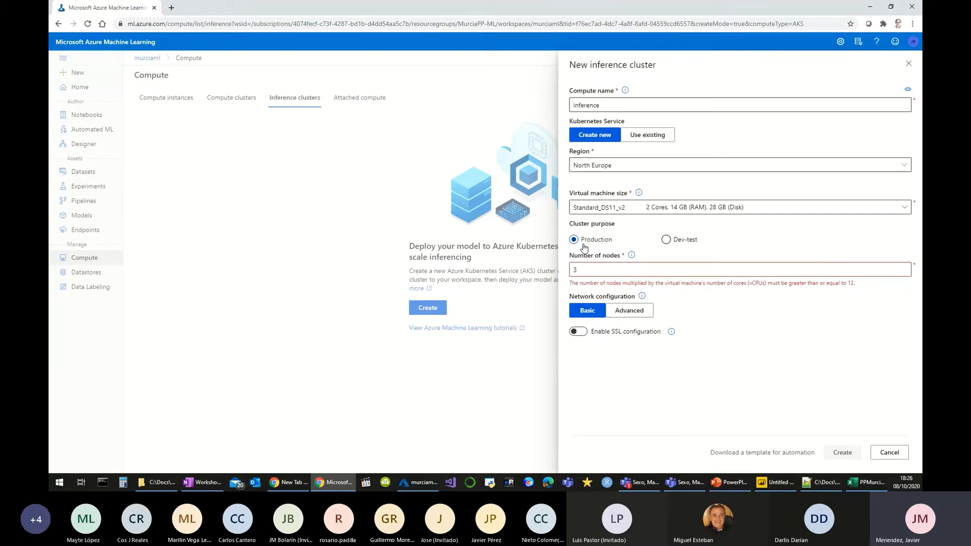
- Set the cluster purpose to Dev-test with 2 nodes and create the inference cluster
left_click(692, 242)
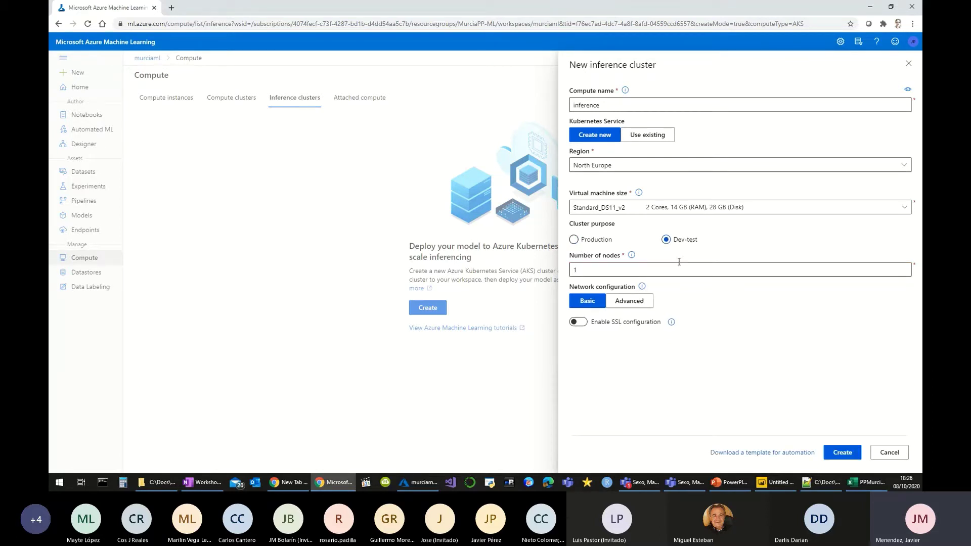
left_click(607, 273)
key("BackSpace")
type("2")
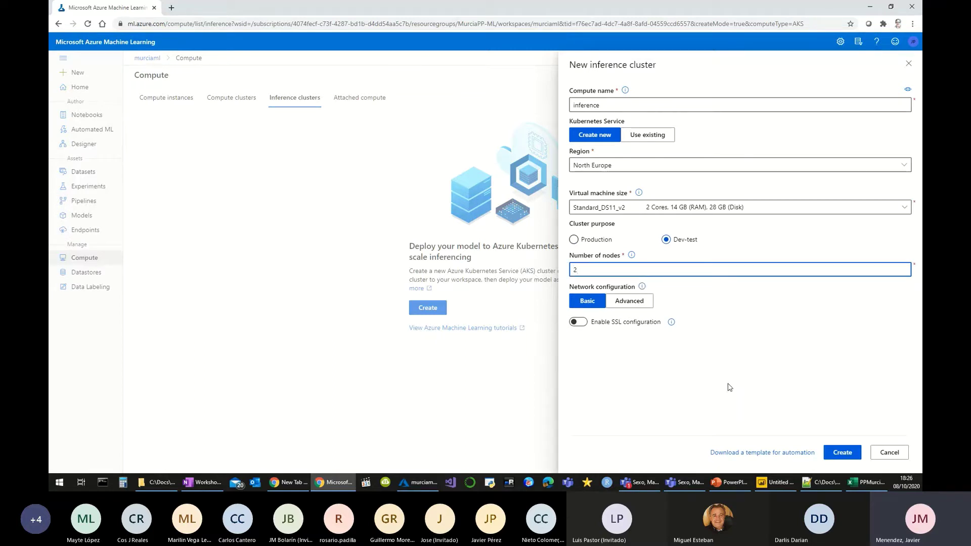
left_click(842, 454)
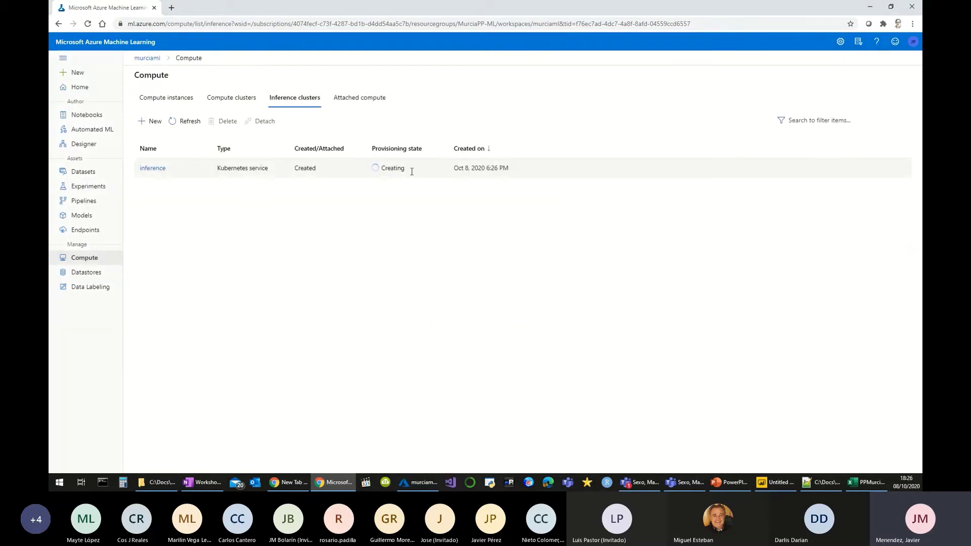
- Check the provisioning state of the compute cluster and the status of the compute instance
left_click(228, 94)
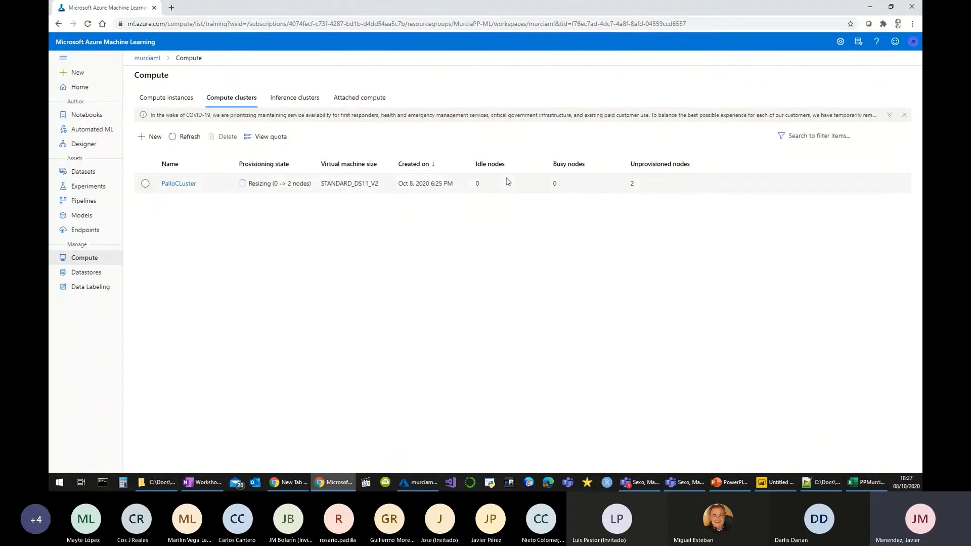
left_click(169, 98)
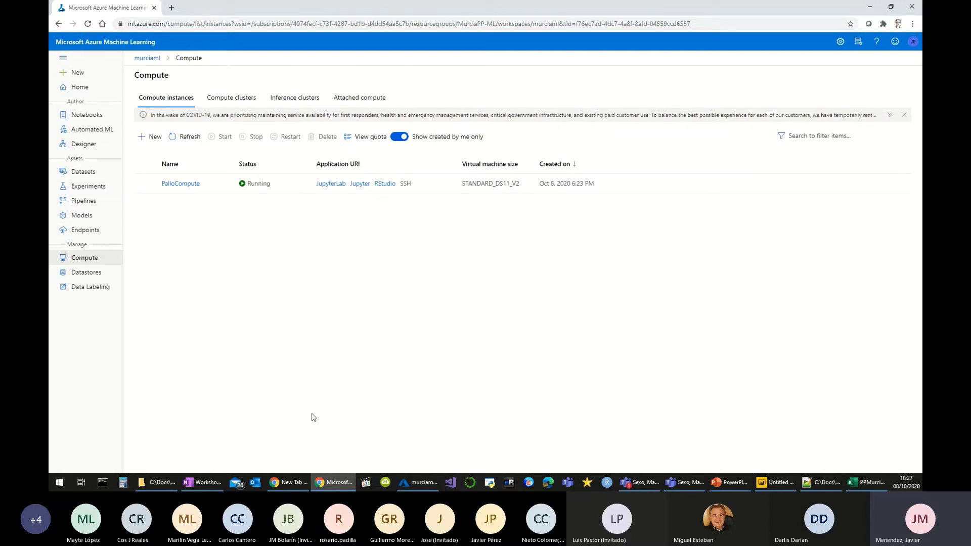
- Switch to the PPMurciaDemoDatav2.xlsx workbook in Excel and look through its data down to the last row
left_click(869, 485)
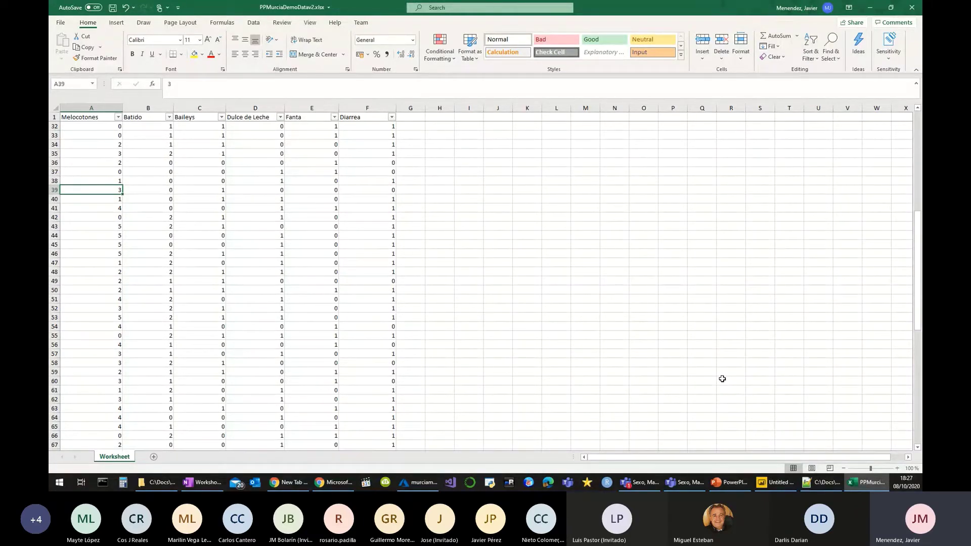
scroll(107, 318, "down", 12)
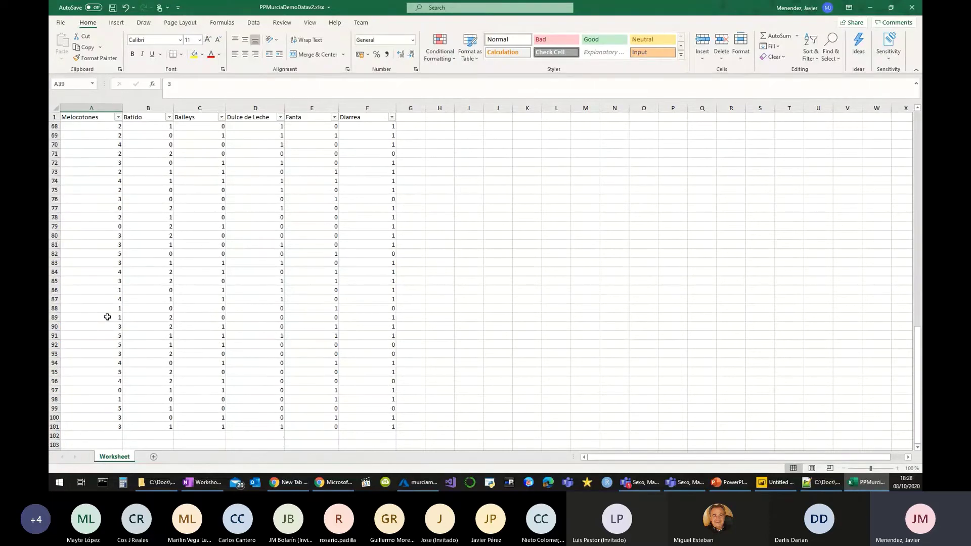
scroll(107, 317, "down", 5)
left_click(68, 288)
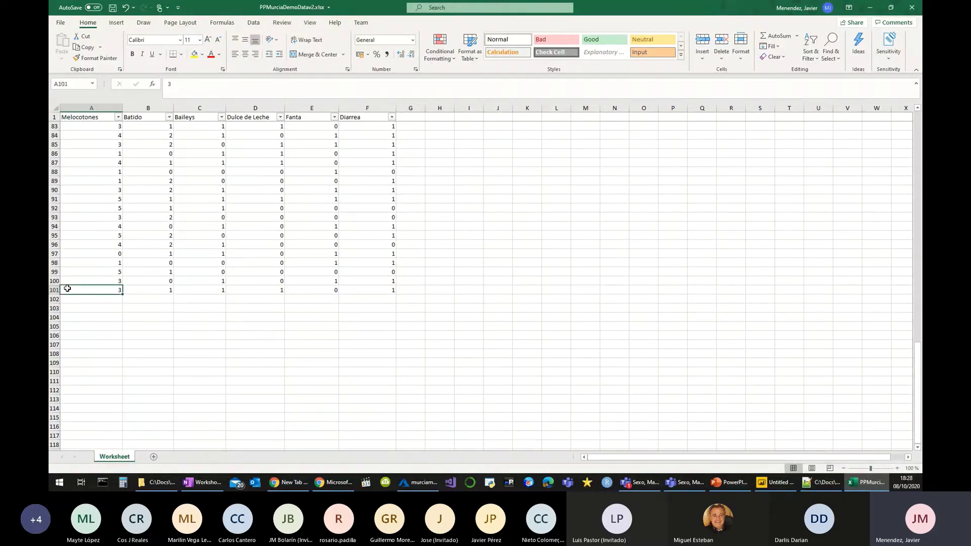
scroll(71, 283, "up", 20)
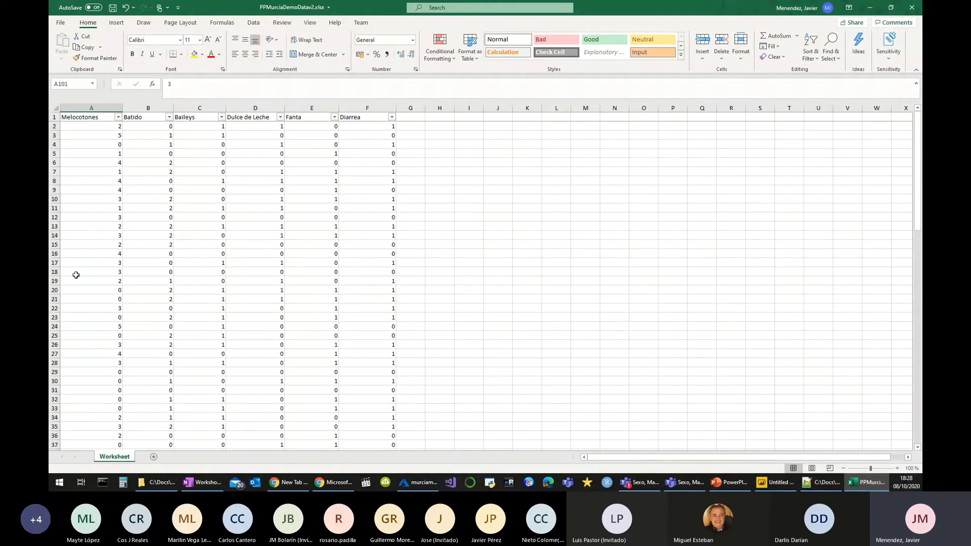
- Examine the first data row cell by cell across the Melocotones, Batido, Baileys, Dulce de Leche and Fanta columns
left_click(89, 129)
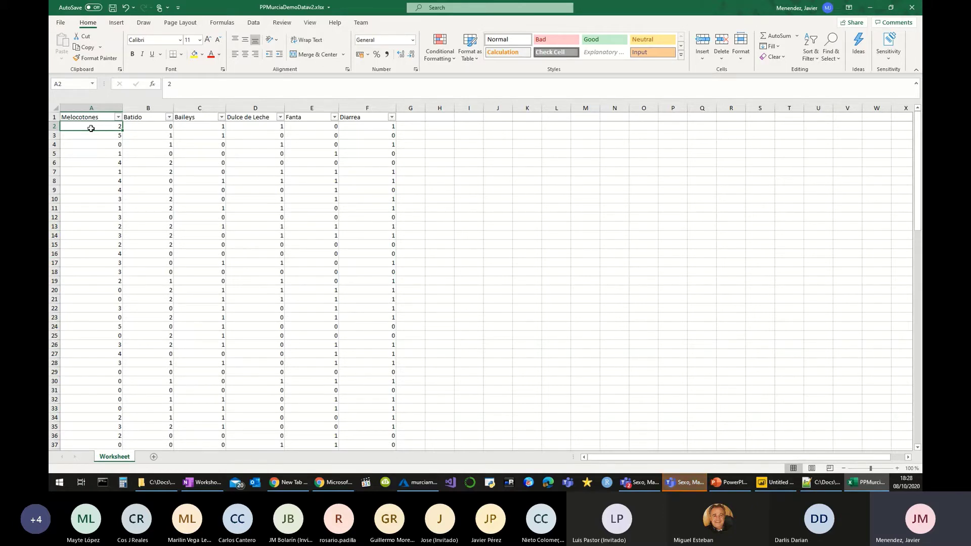
key("Right")
key("Right")
key("Right")
key("Left")
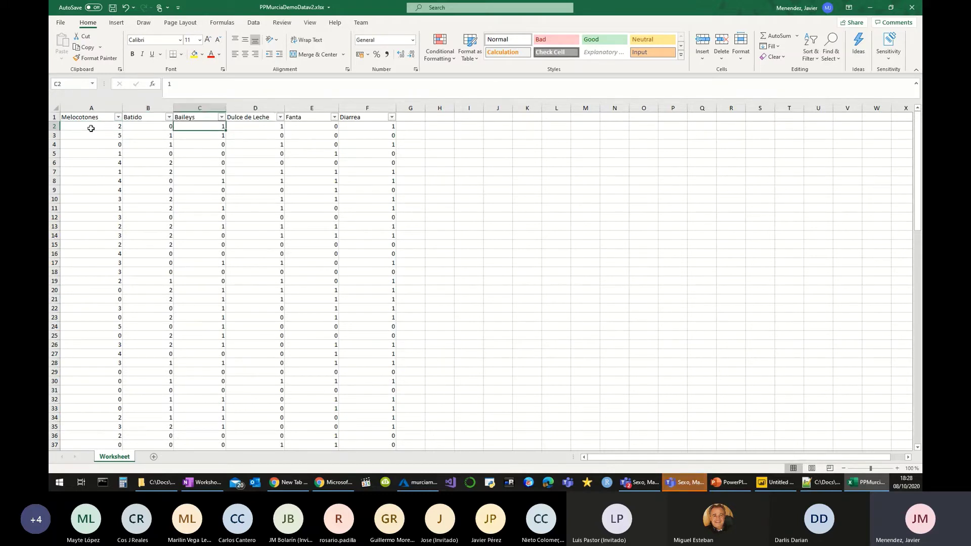
key("Right")
key("Right")
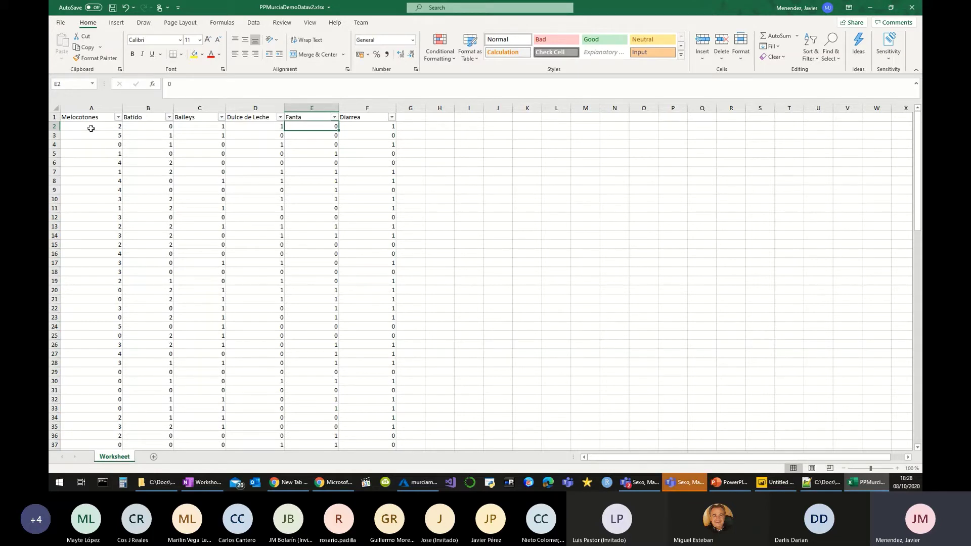
key("Left")
key("Left")
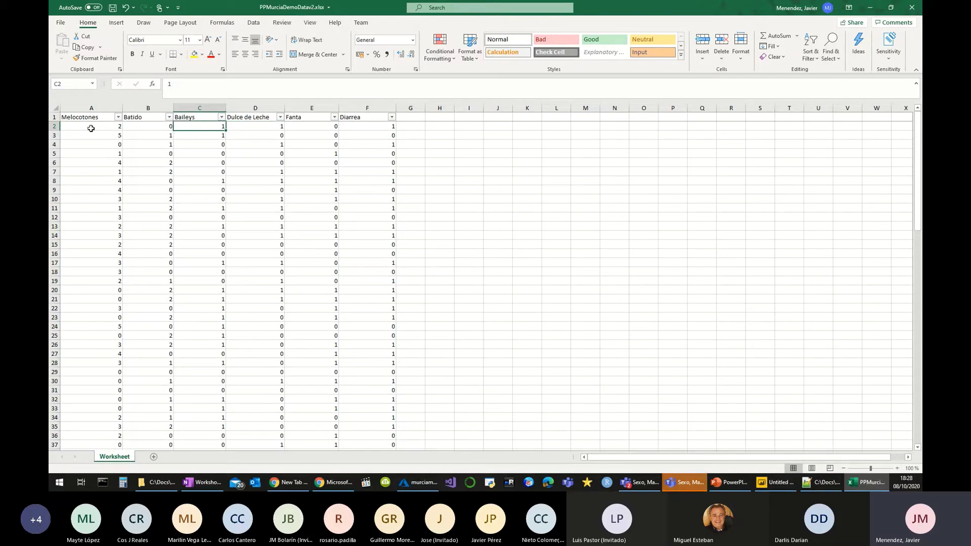
key("Right")
key("Right")
key("Left")
key("Left")
key("Left")
key("Left")
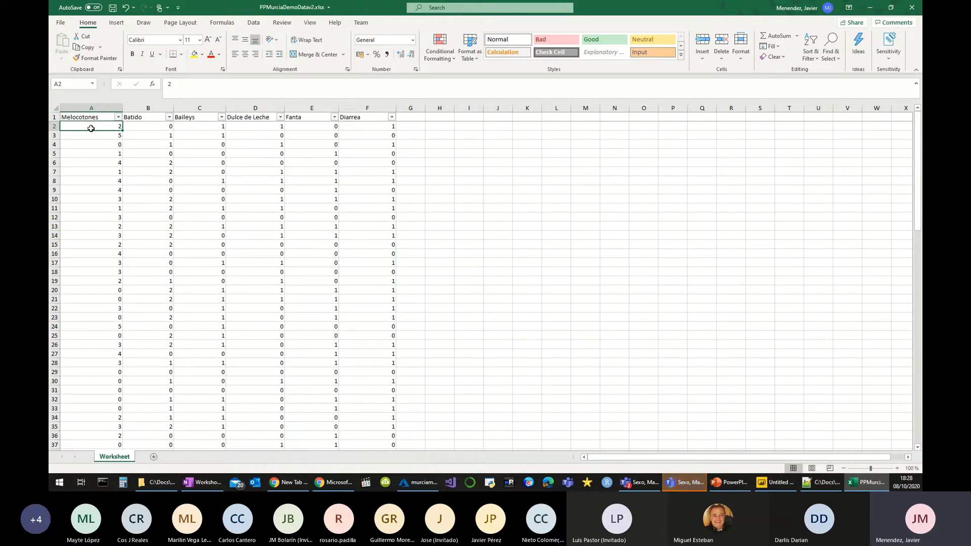
key("Right")
key("Right")
key("Right")
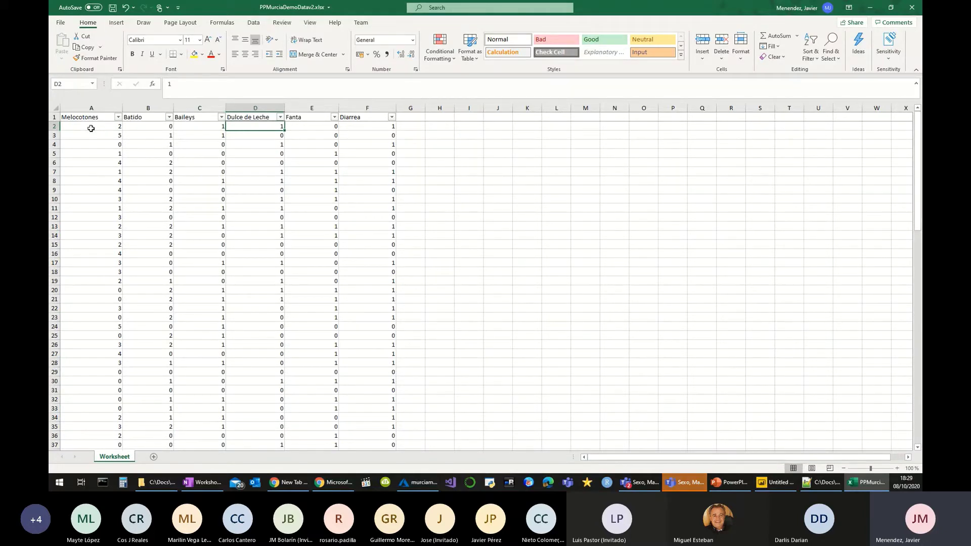
key("Left")
key("Left")
key("Left")
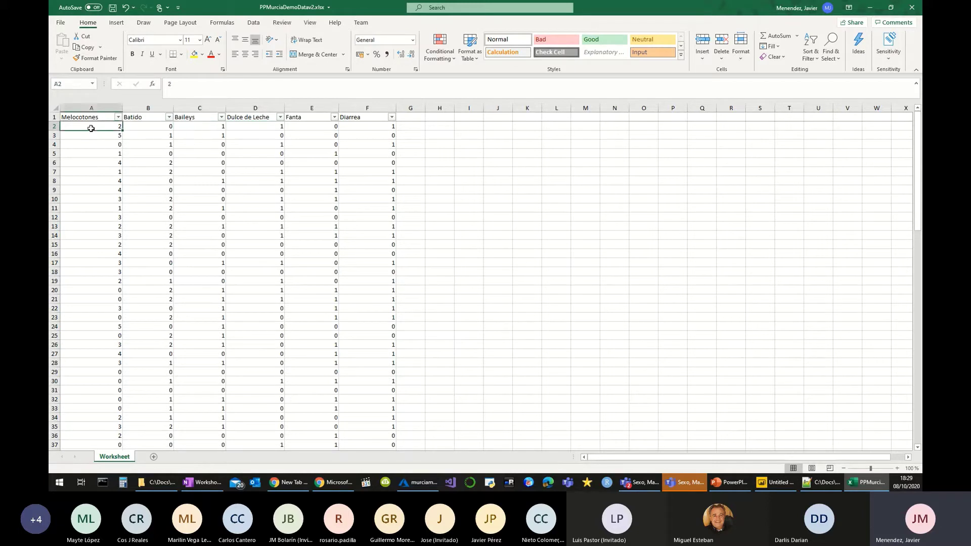
- Examine the values of the Batido column in rows 2 to 6
key("Right")
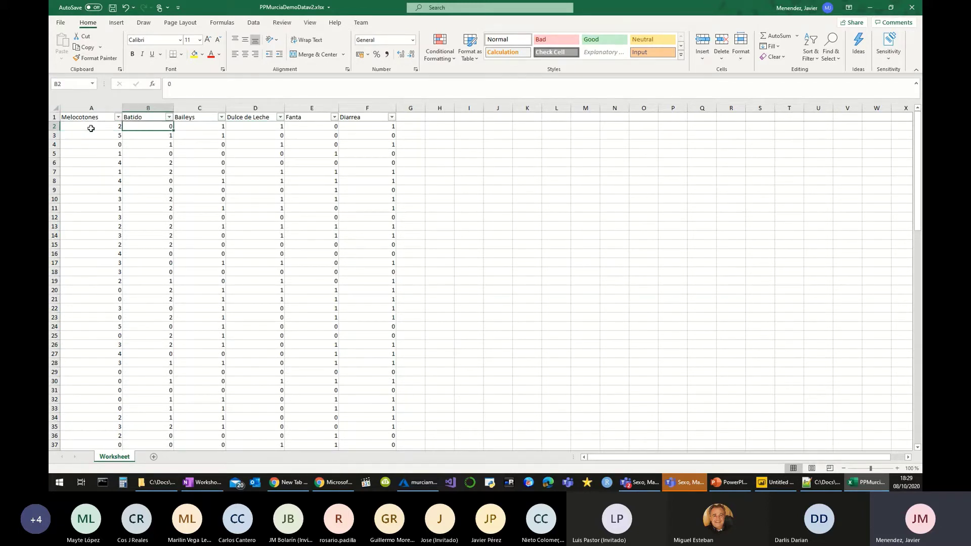
key("Down")
key("Down")
key("Down")
key("Down")
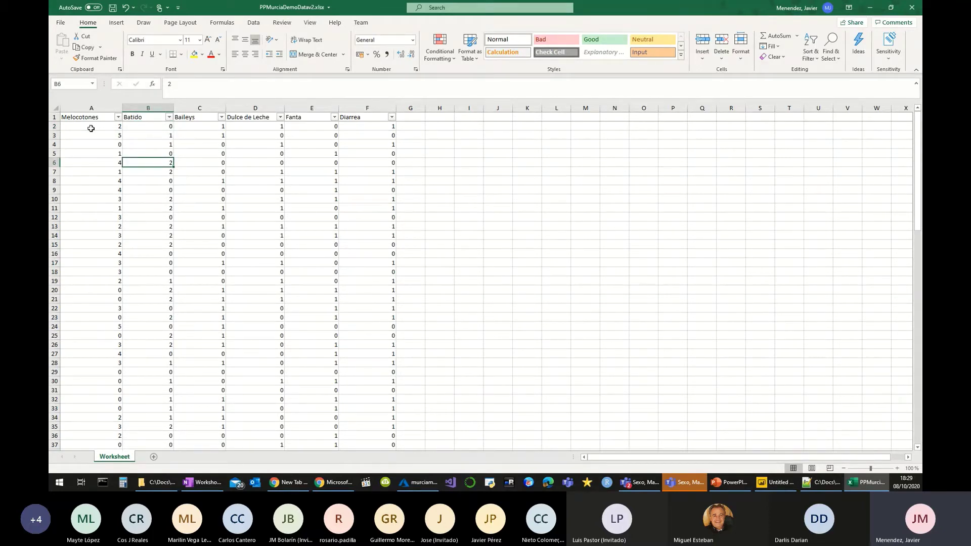
key("Up")
key("Up")
key("Up")
key("Up")
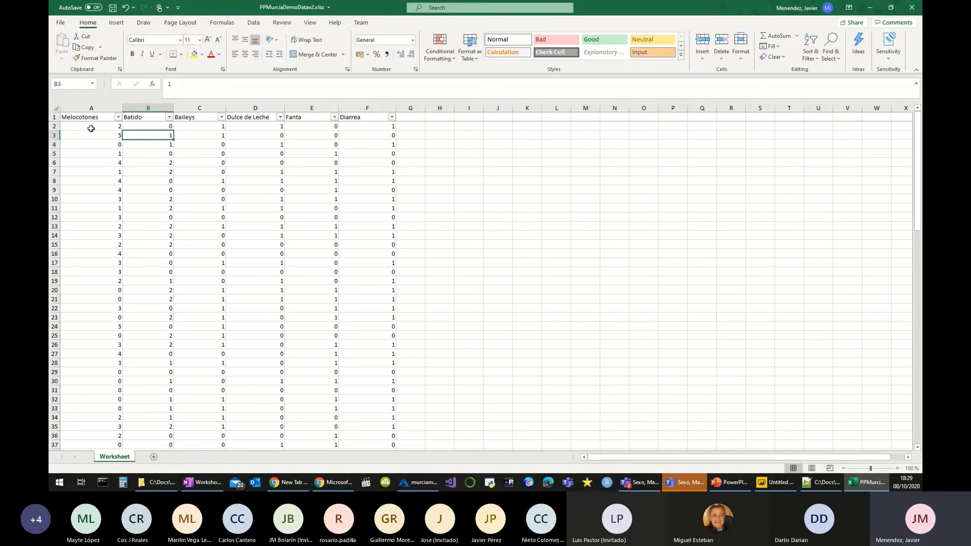
key("Down")
key("Down")
key("Down")
key("Down")
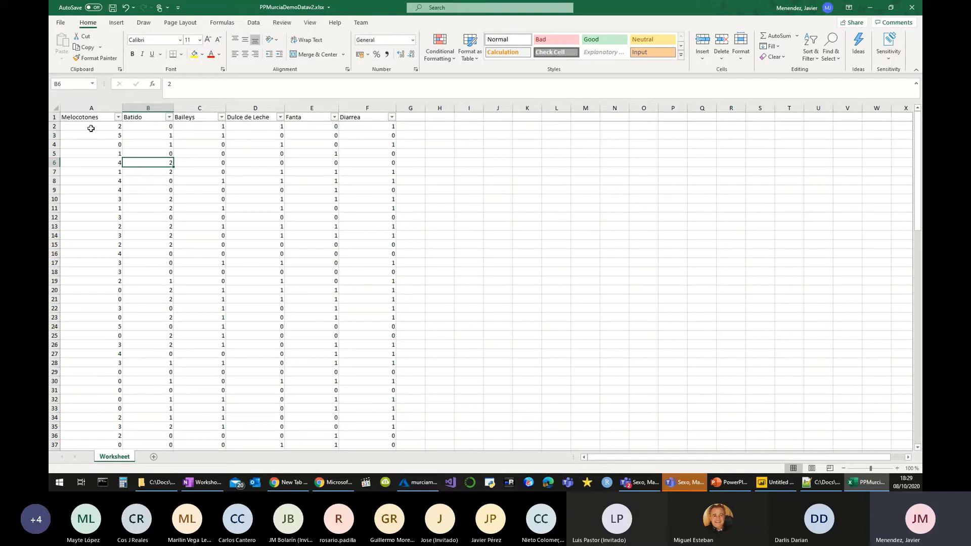
- Review the first Melocotones values from row 6 up to row 2, and the Baileys values in rows 2 to 5
key("Left")
key("Up")
key("Up")
key("Up")
key("Up")
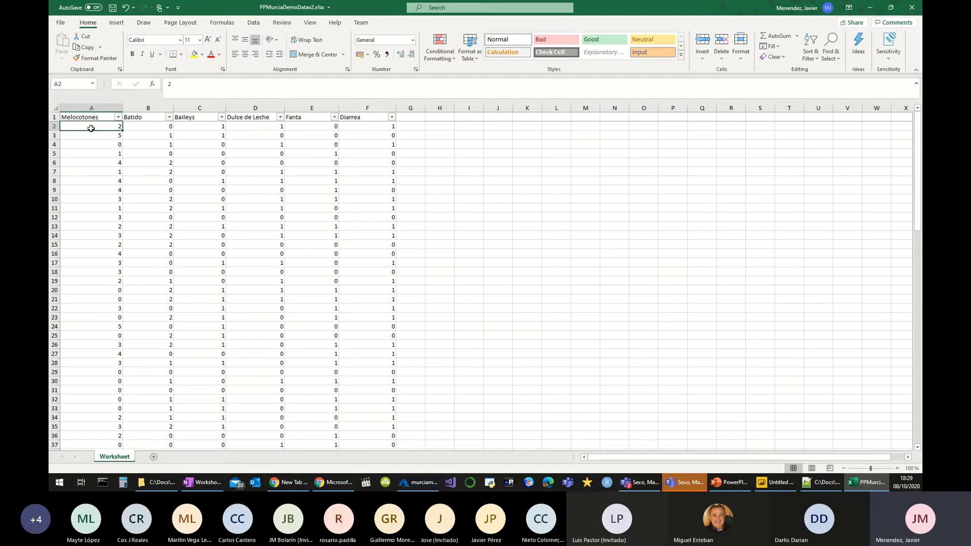
key("Right")
key("Right")
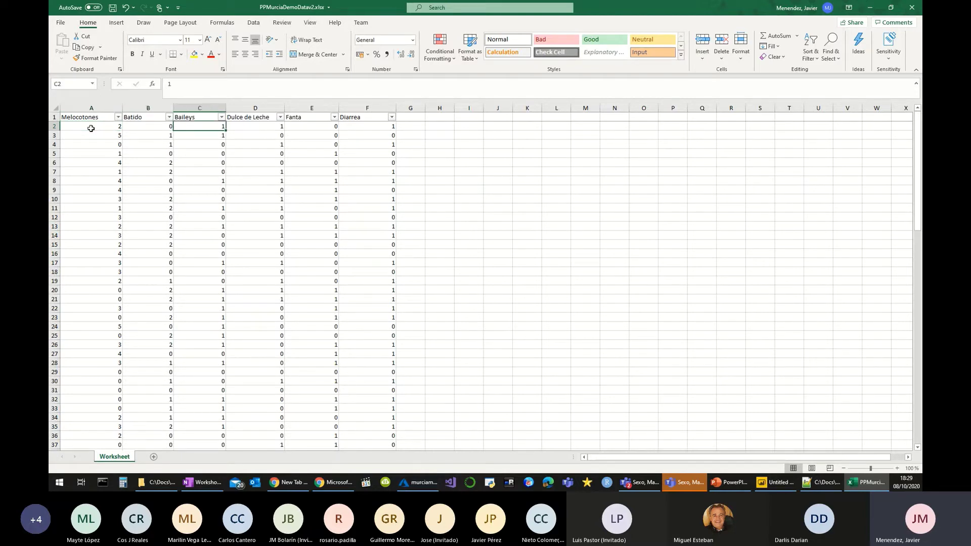
key("Down")
key("Down")
key("Down")
key("Up")
key("Up")
key("Up")
- Examine the Dulce de Leche, Fanta and Diarrea columns in the first data rows
key("Right")
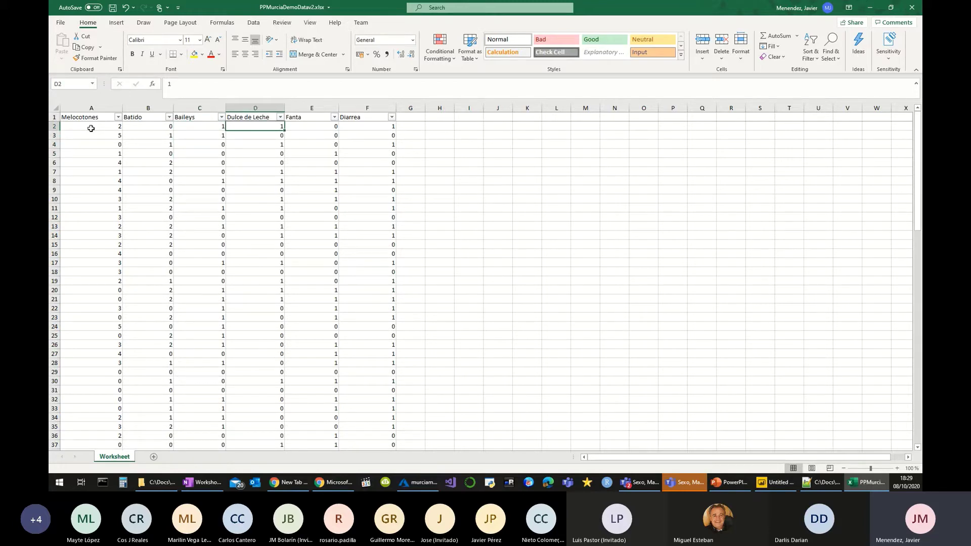
key("Right")
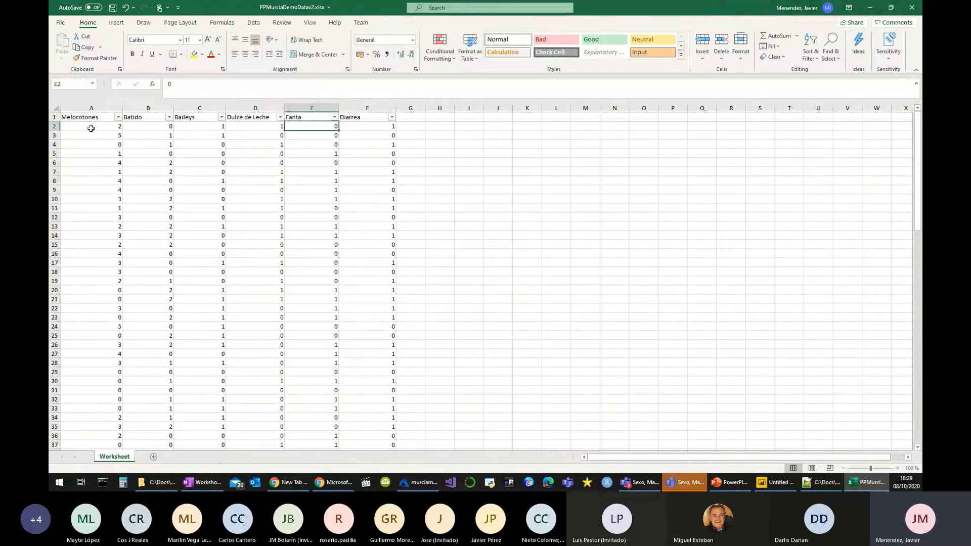
key("Down")
key("Right")
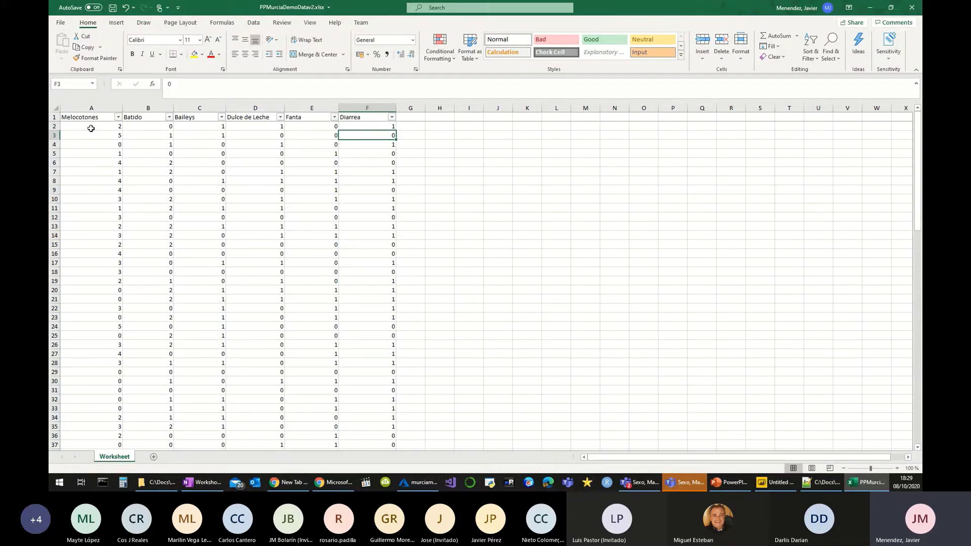
key("Up")
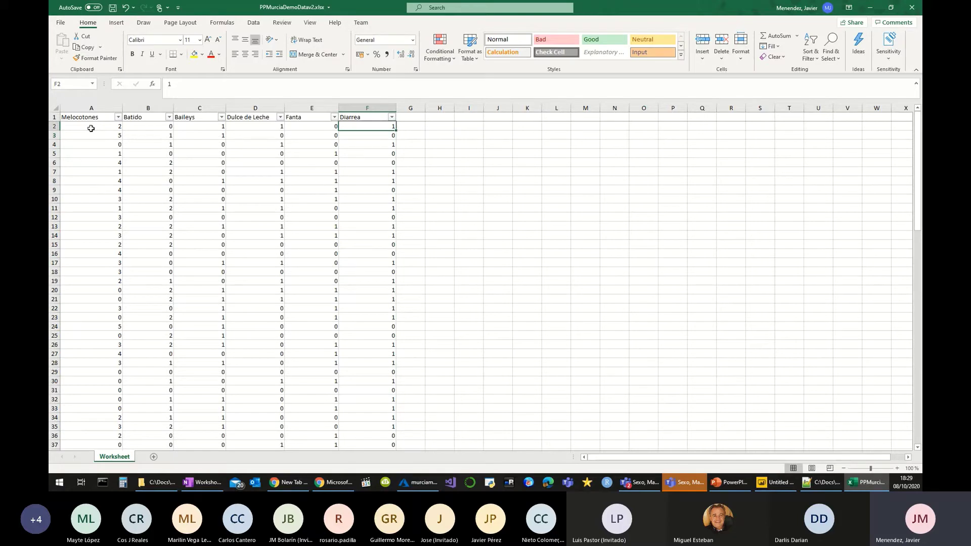
- Review the first data row again, going back to Melocotones and across each column to Diarrea
key("Left")
key("Left")
key("Left")
key("Left")
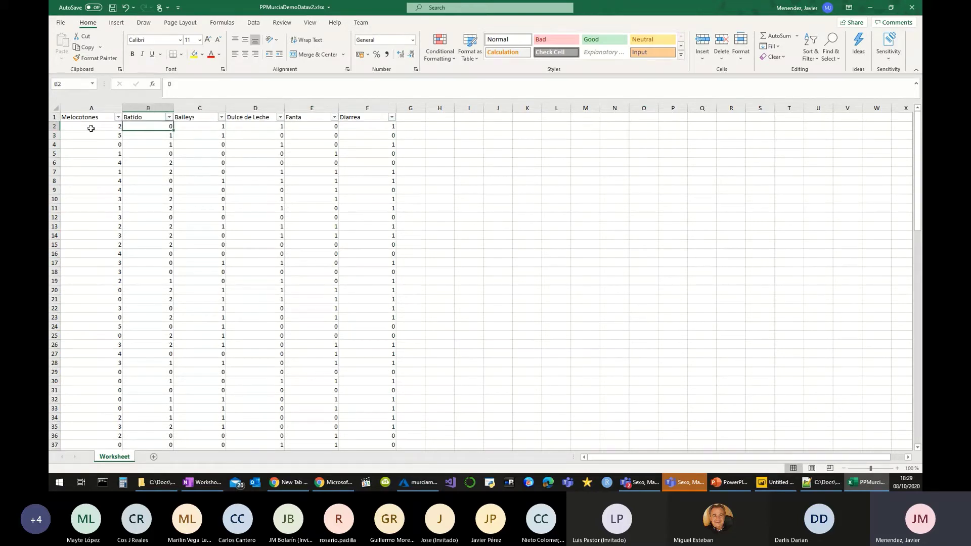
key("Left")
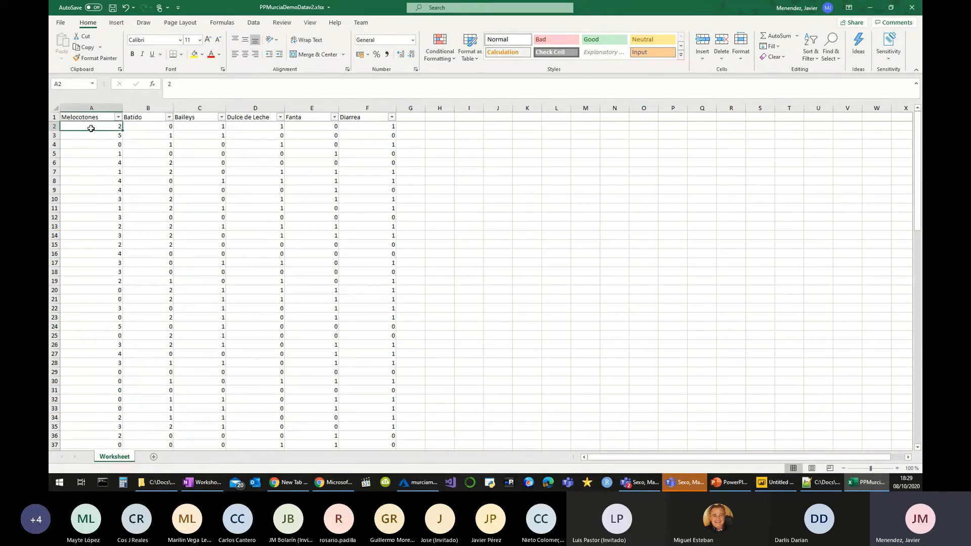
key("Right")
key("Right")
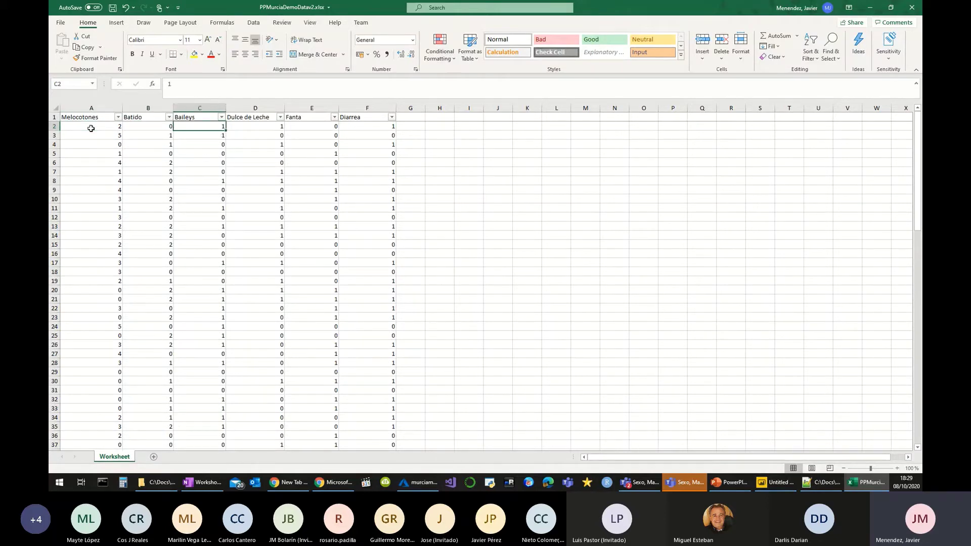
key("Right")
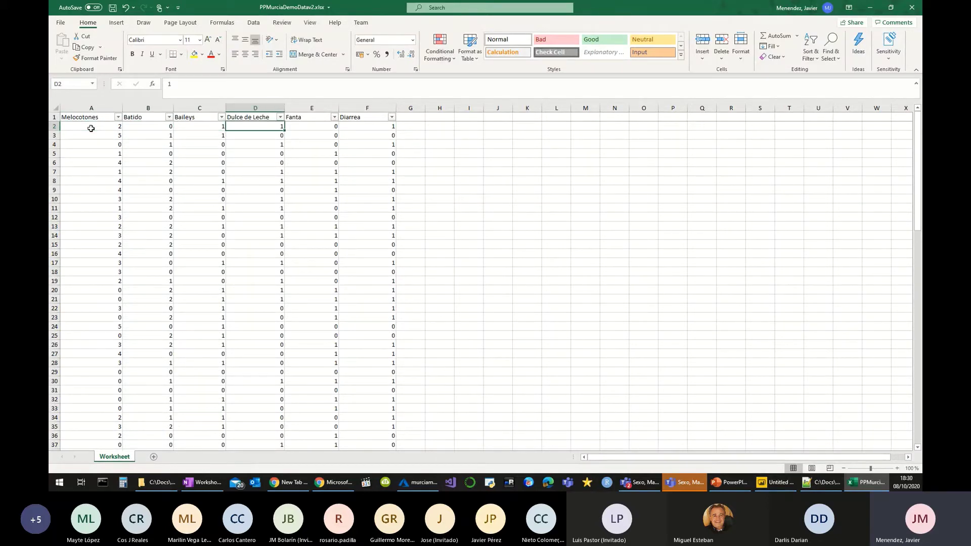
key("Right")
key("Right")
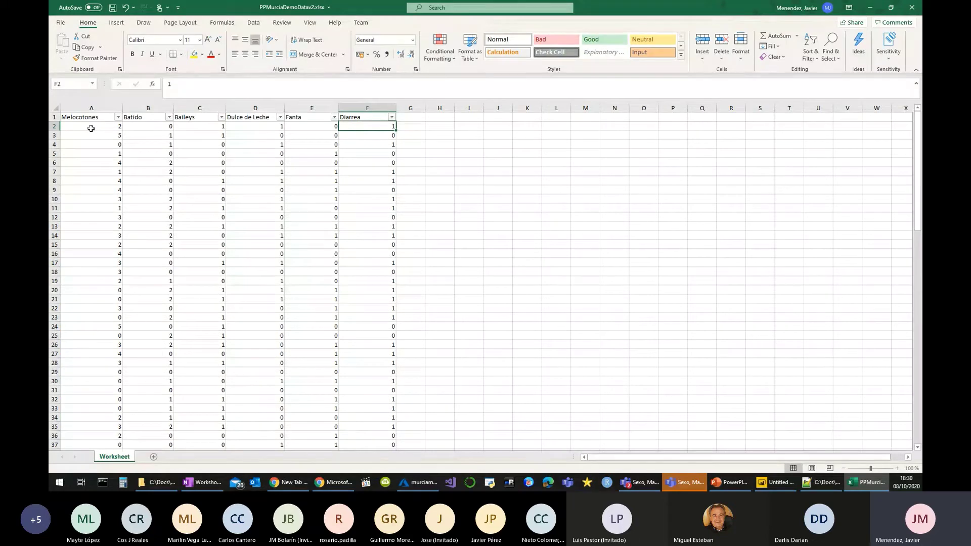
- Go to row 3 of the worksheet and review it from the Diarrea column back to Melocotones
key("Down")
key("Left")
key("Left")
key("Left")
key("Left")
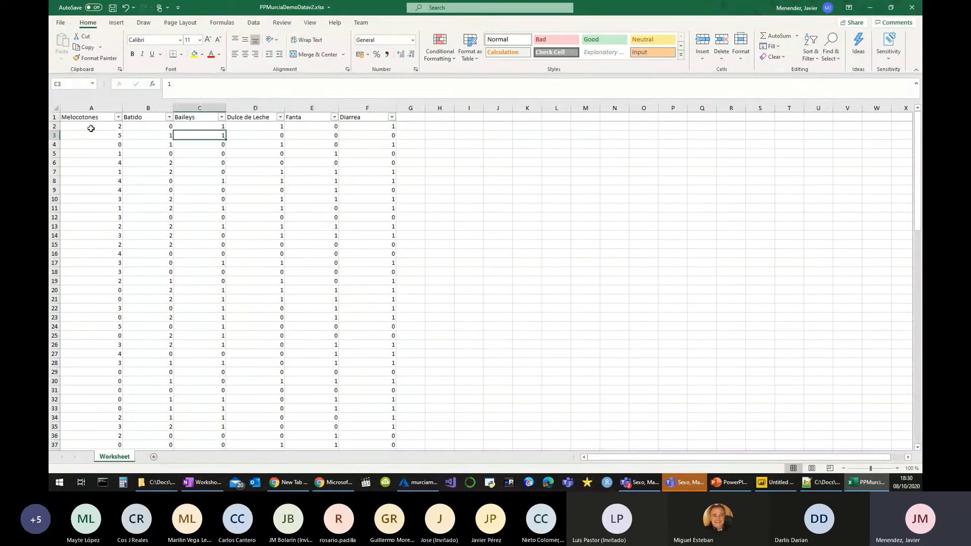
key("Right")
key("Left")
key("Left")
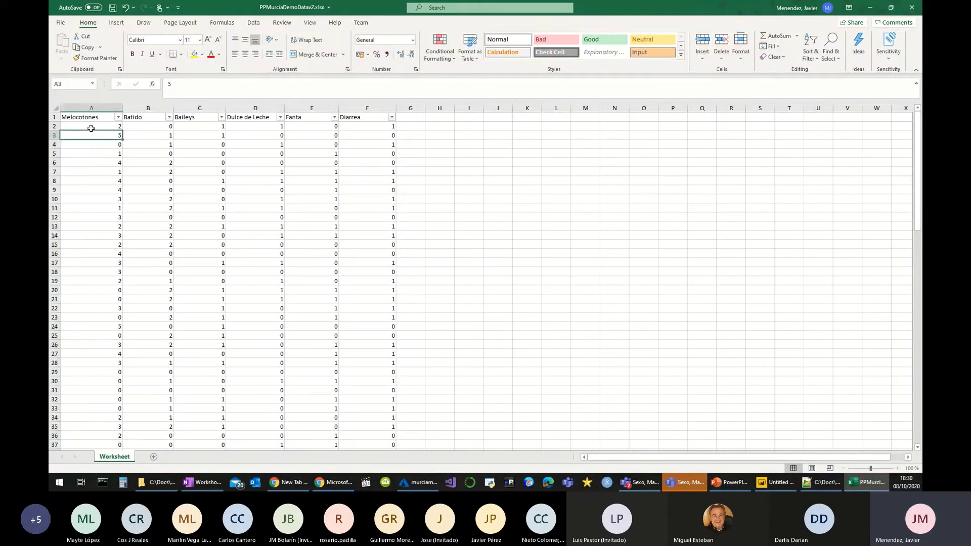
- Examine the row 3 values across to the Diarrea column, and return to the row's Melocotones cell
key("Right")
key("Right")
key("Right")
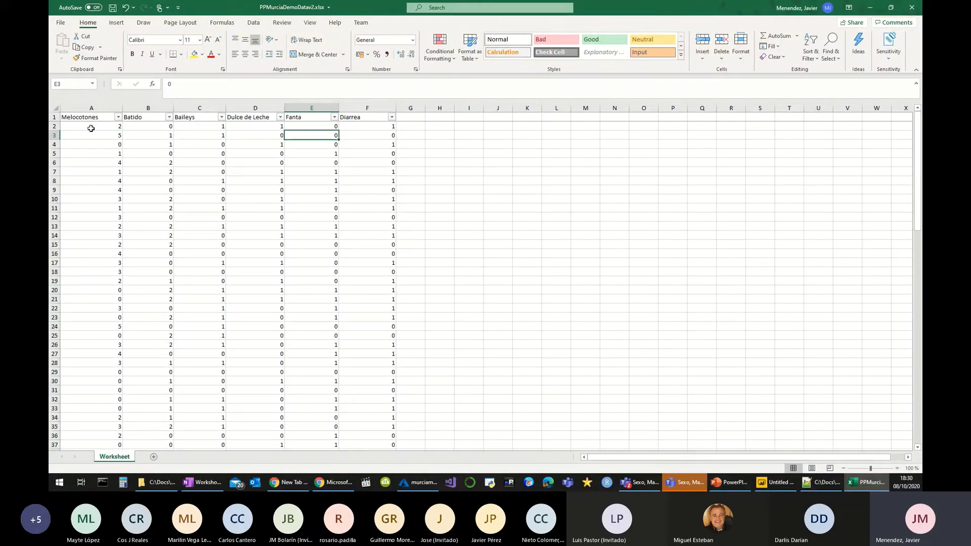
key("Left")
key("Right")
key("Right")
key("Right")
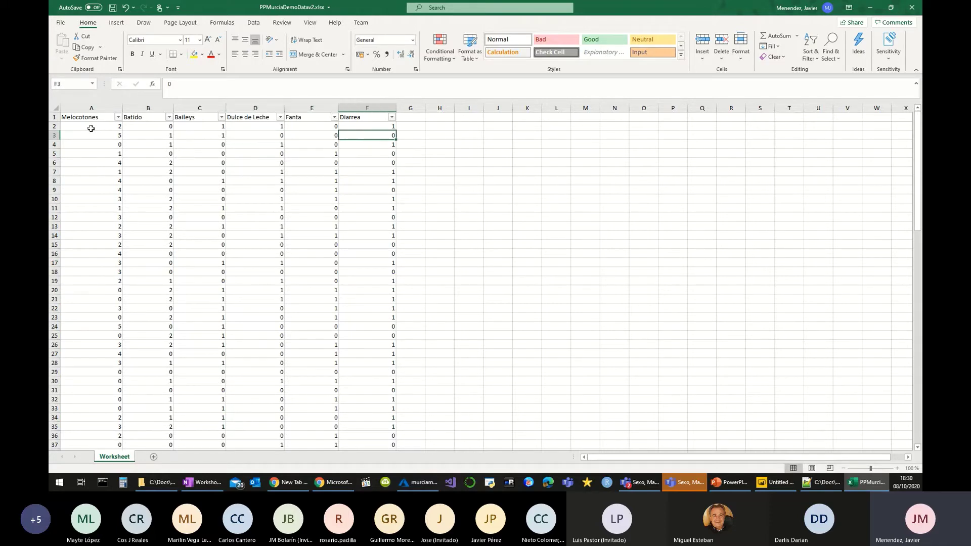
key("Left")
key("Left")
key("Left")
key("Left")
key("Left")
key("Left")
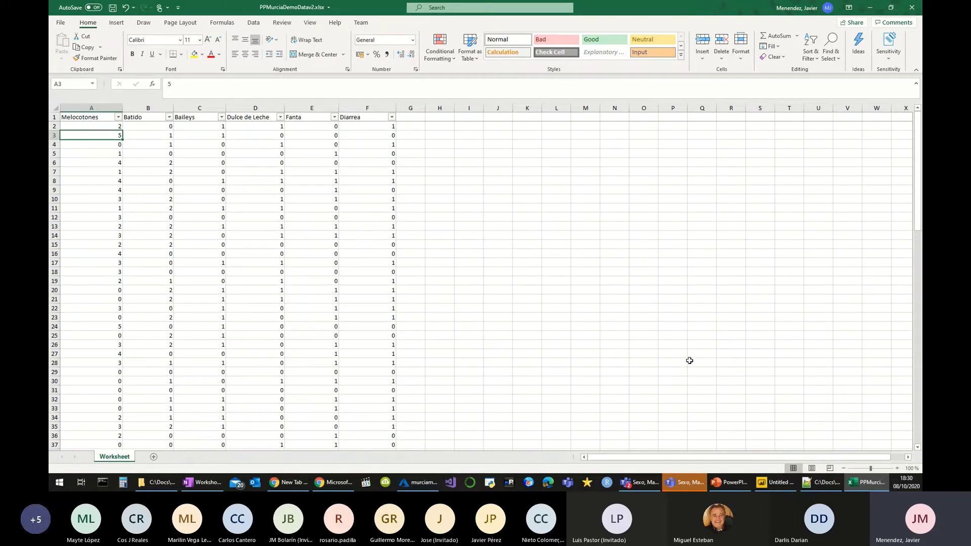
- Switch to Notepad++ to view the comma-separated contents of PPMurciaDemoDatav2.csv, and put its window away
mouse_move(819, 482)
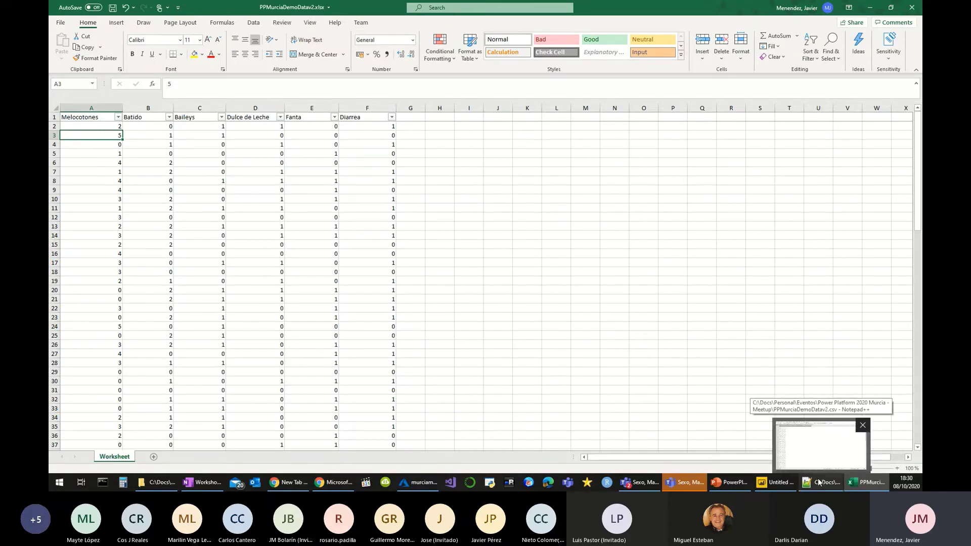
left_click(819, 482)
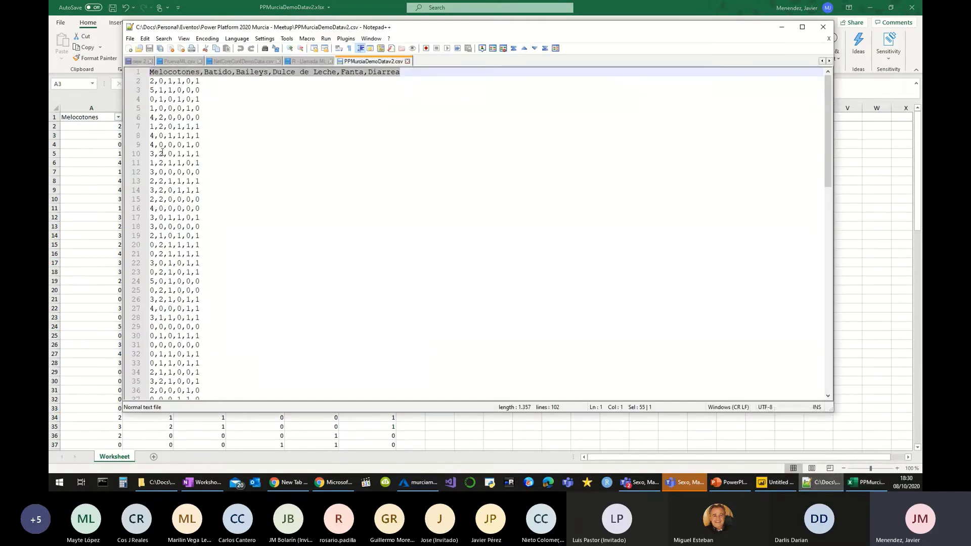
left_click_drag(421, 31, 515, 57)
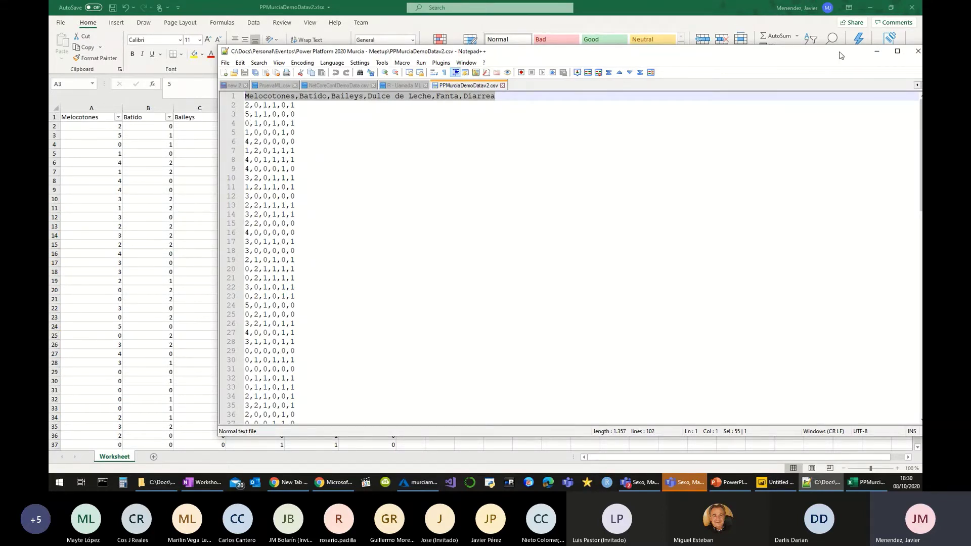
left_click_drag(841, 53, 766, 65)
left_click(802, 63)
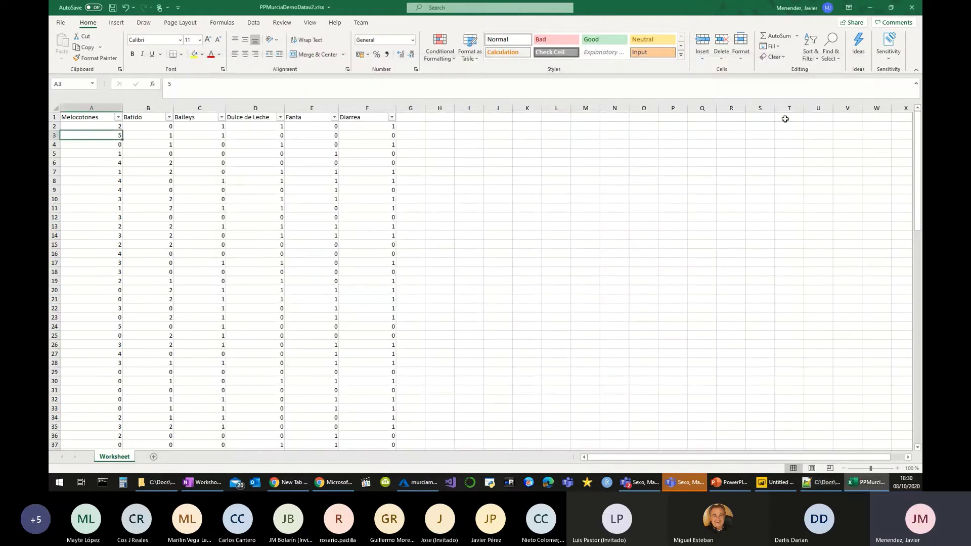
- Return to Azure Machine Learning and check the provisioning state of the compute clusters and inference clusters
left_click(868, 7)
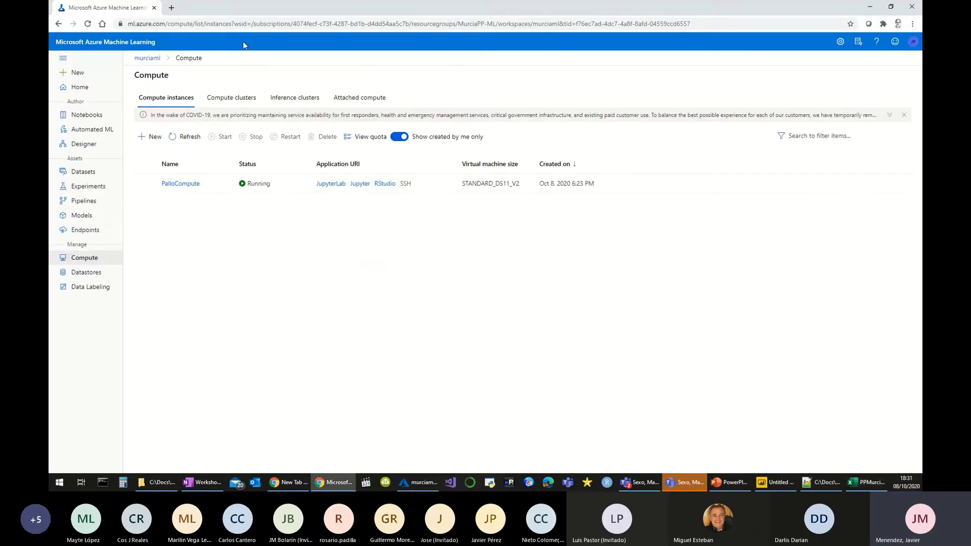
left_click(232, 99)
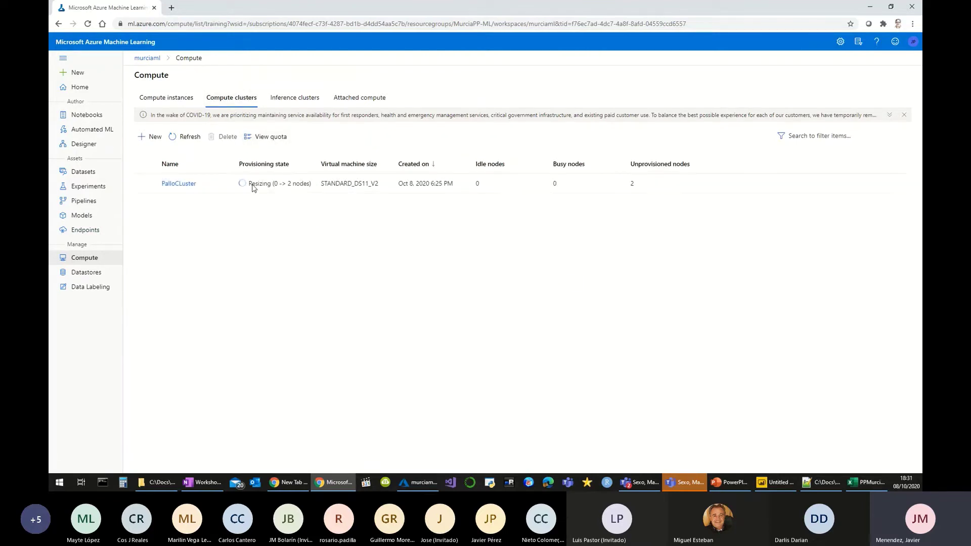
left_click(301, 99)
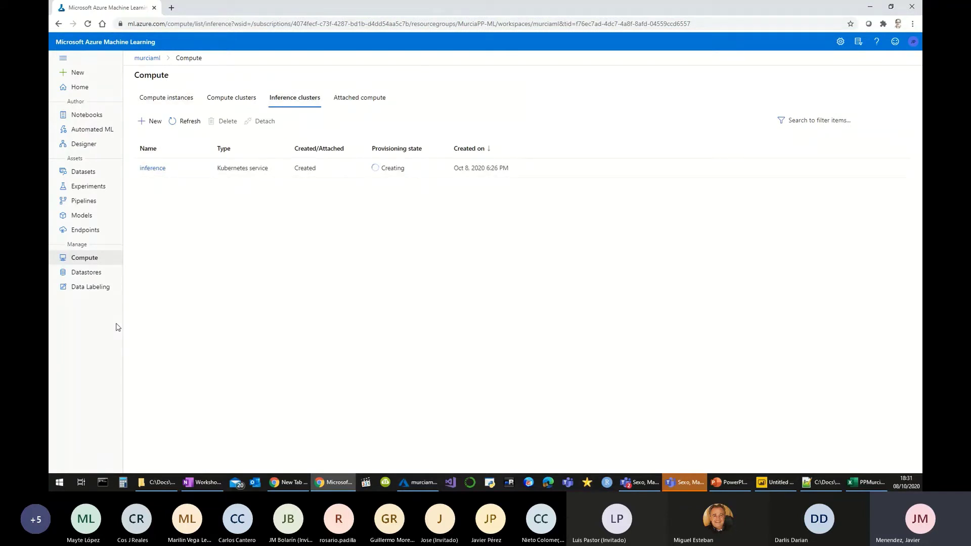
- Open the workspace's registered datasets and start creating a dataset from local files
left_click(81, 173)
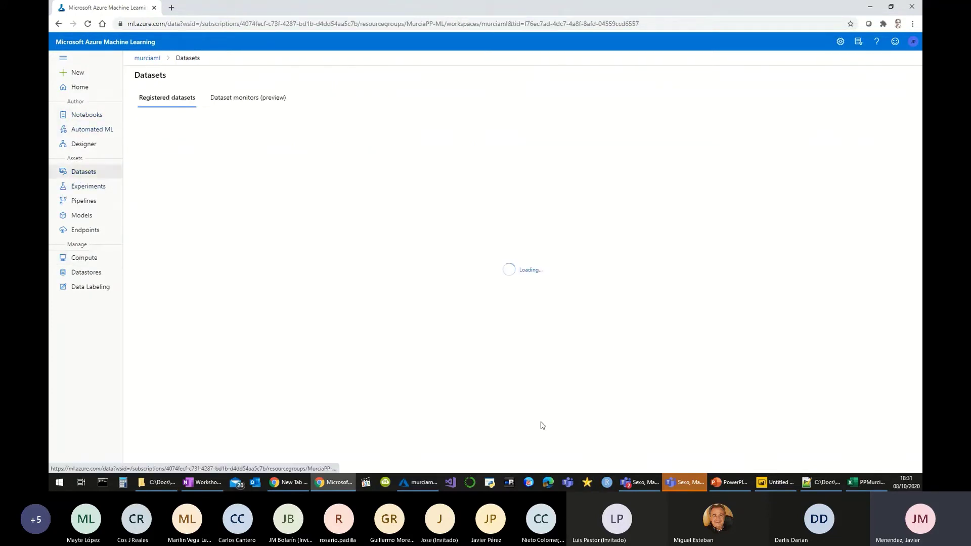
mouse_move(171, 484)
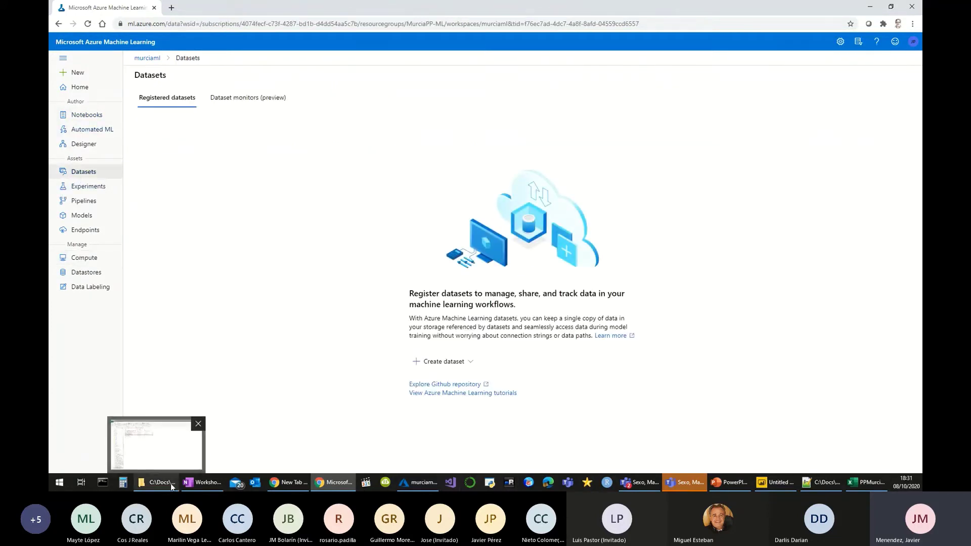
left_click(470, 362)
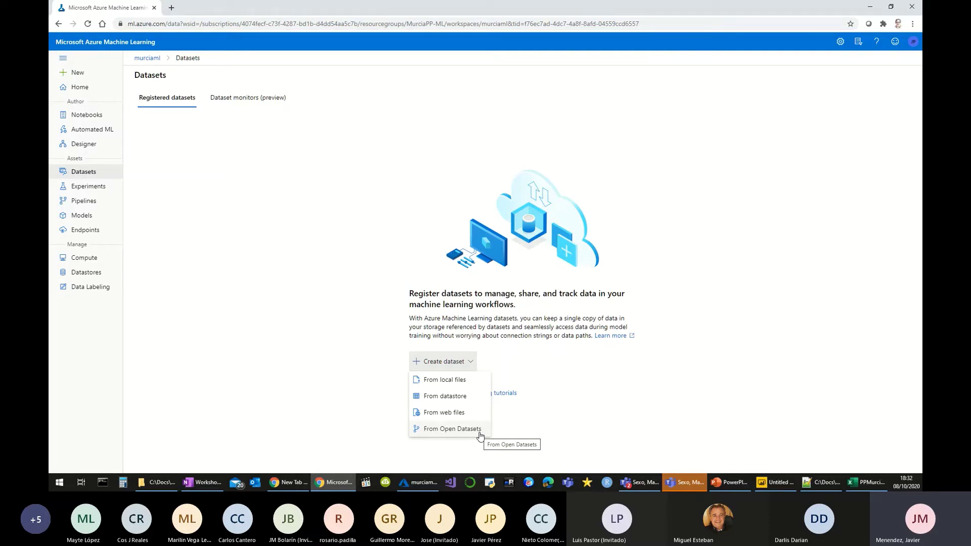
left_click(445, 380)
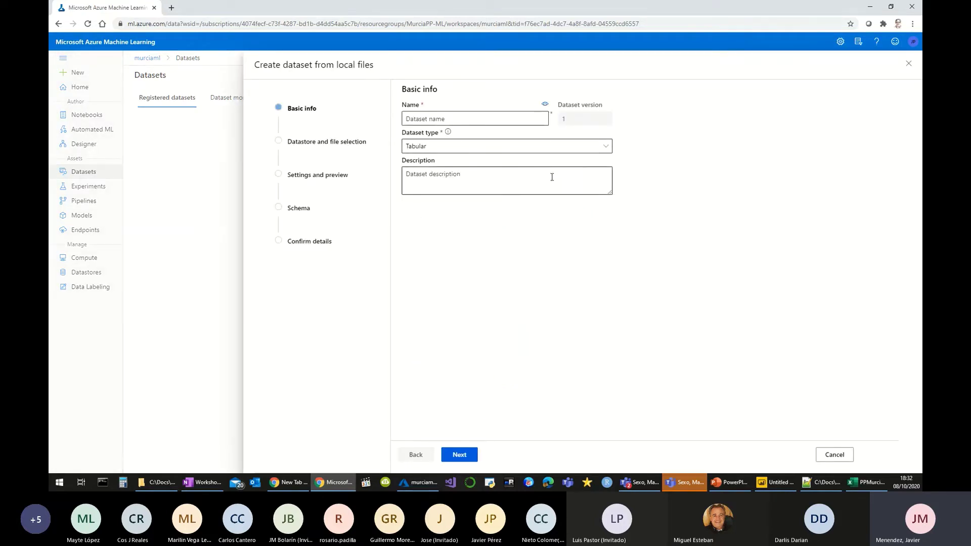
- Name the dataset diarrea, keep its type as Tabular, and continue to datastore and file selection
left_click(495, 118)
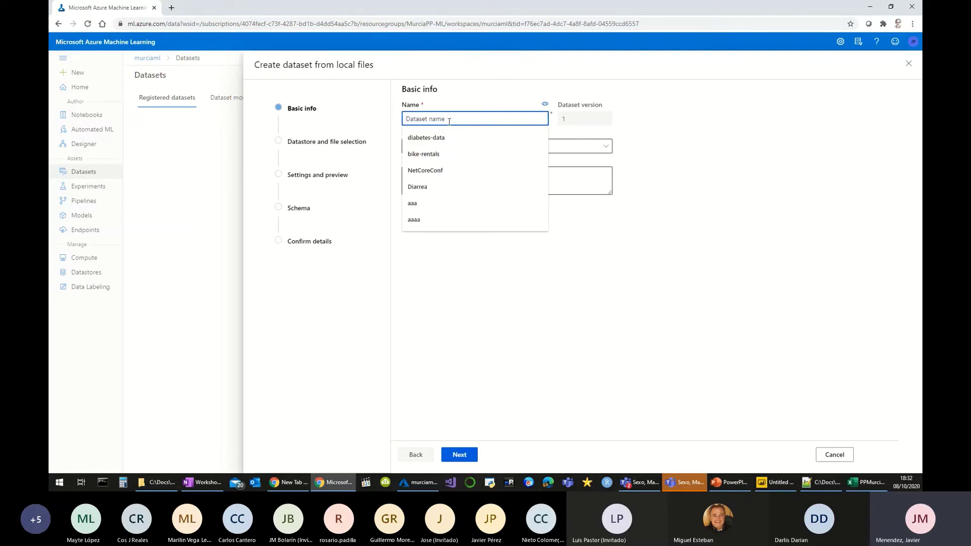
type("murcia")
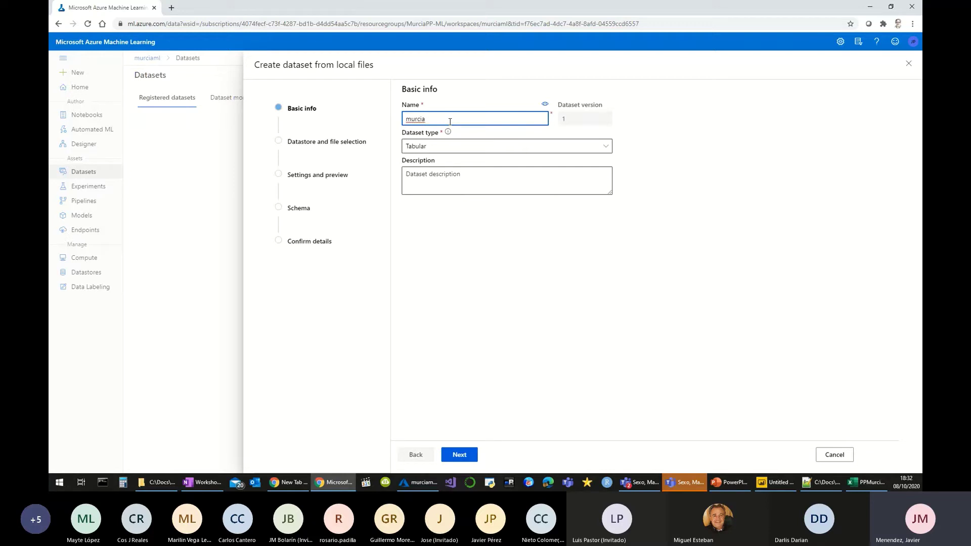
double_click(450, 122)
type("diarrea")
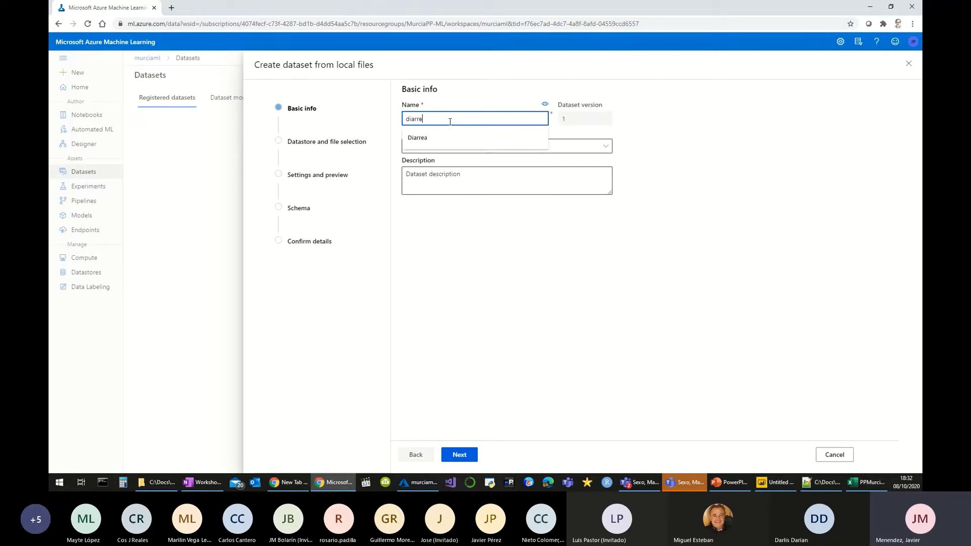
left_click(714, 183)
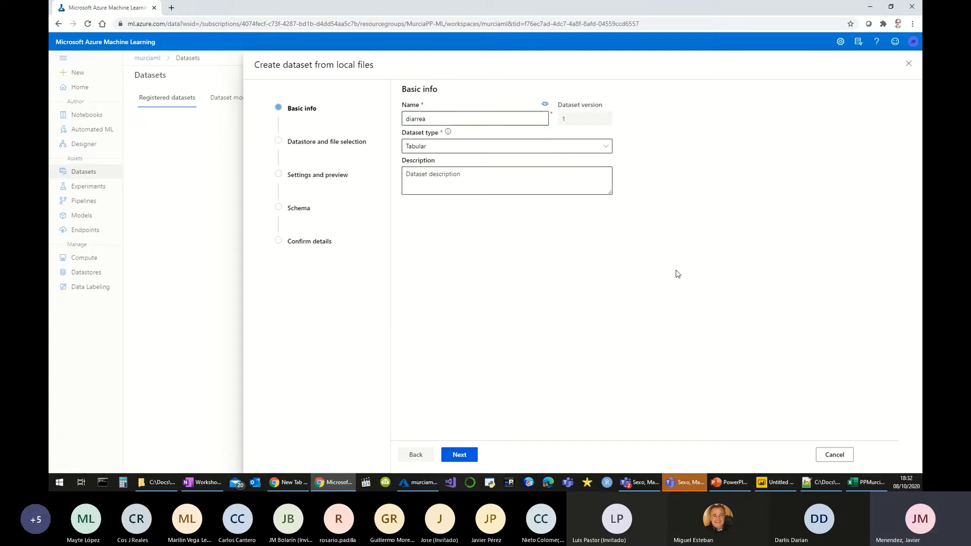
left_click(571, 154)
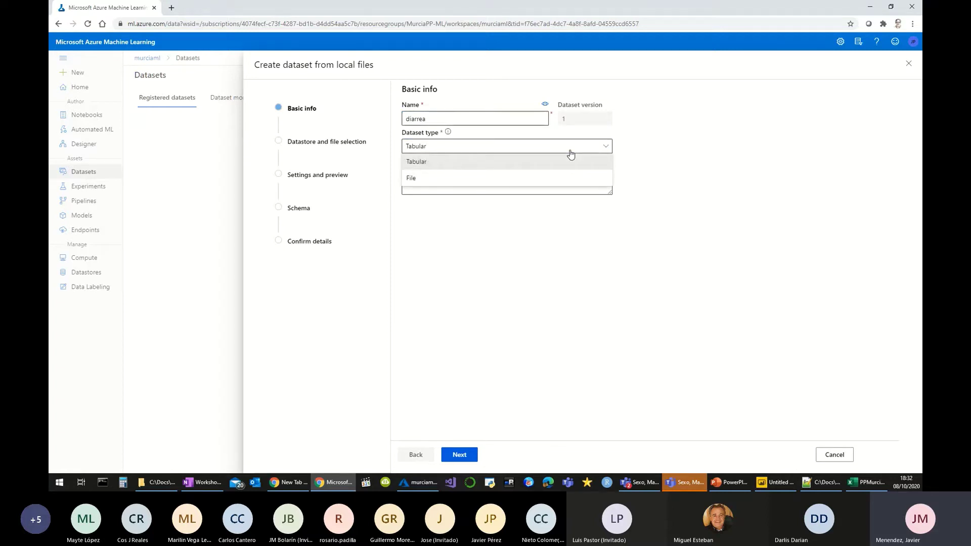
left_click(713, 152)
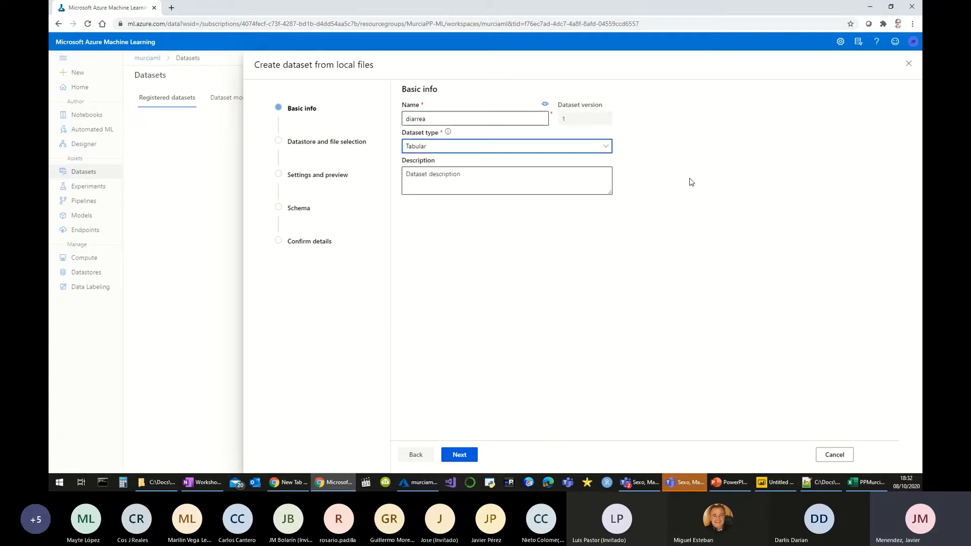
left_click(461, 454)
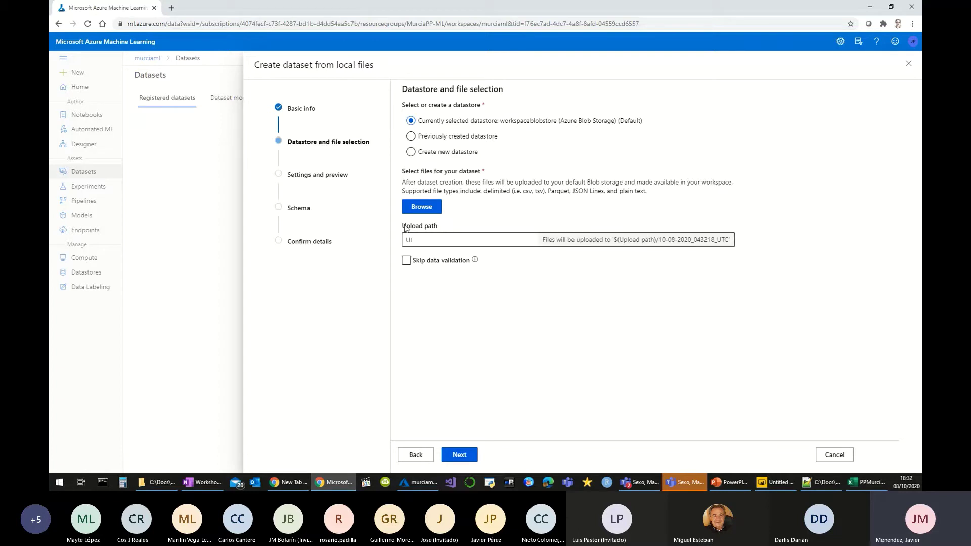
- Choose PPMurciaDemoDatav2.csv as the dataset file for the default workspaceblobstore datastore and continue to the settings and preview
left_click(435, 208)
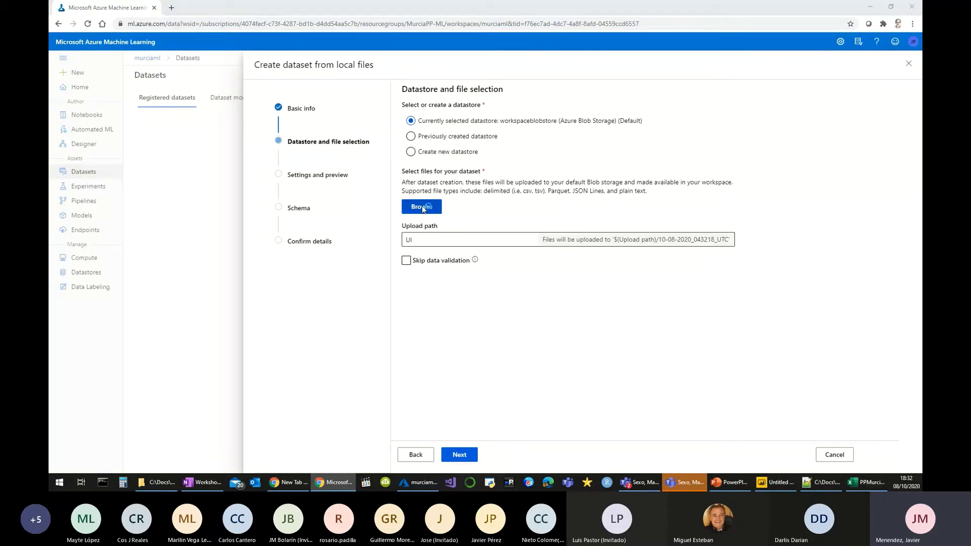
left_click_drag(426, 6, 542, 52)
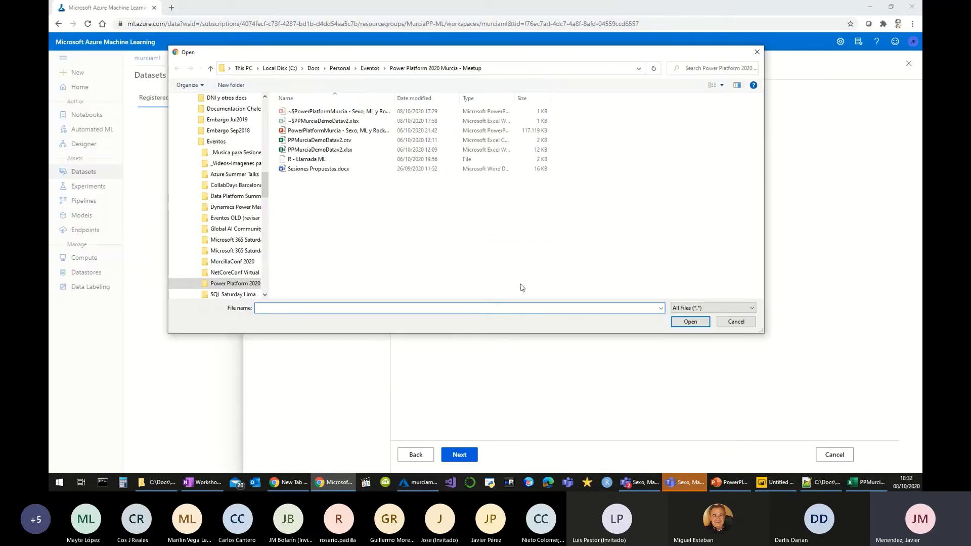
double_click(357, 142)
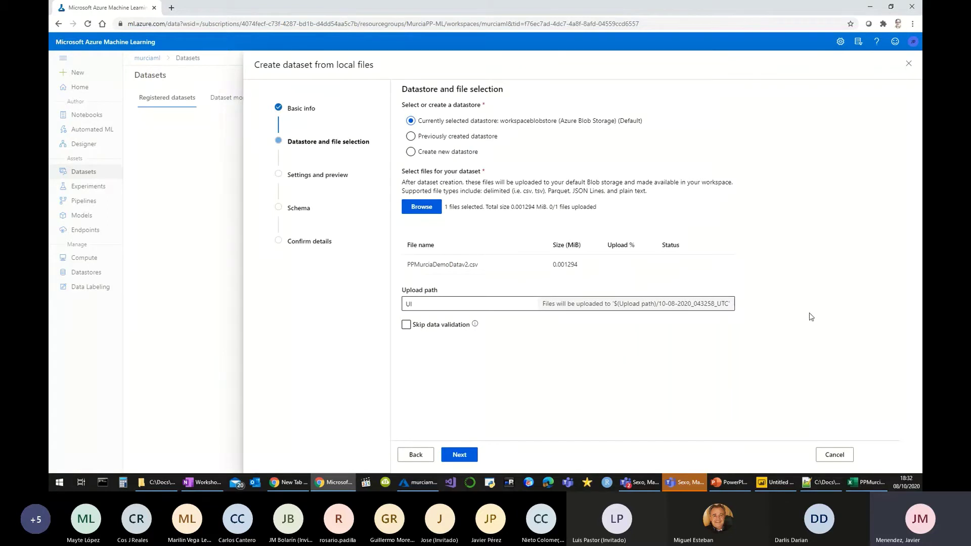
left_click(454, 457)
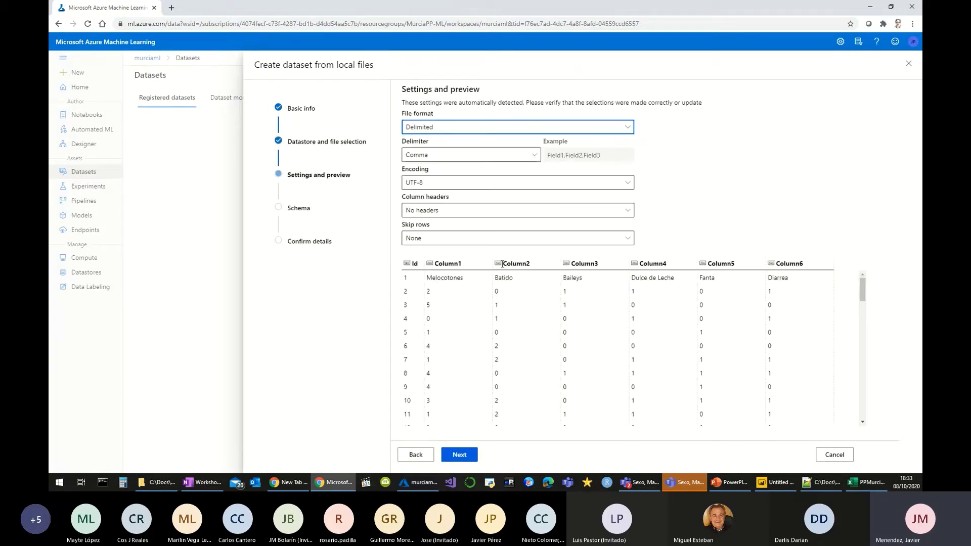
- Keep the file settings Delimited, Comma and UTF-8, set the column headers to Use headers from the first file, and continue to the schema
left_click(516, 131)
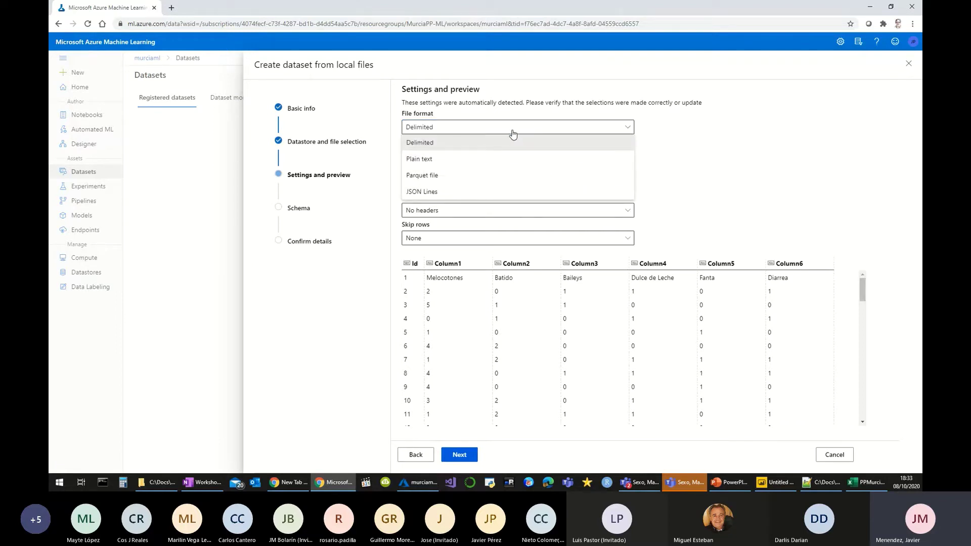
left_click(514, 131)
left_click(465, 158)
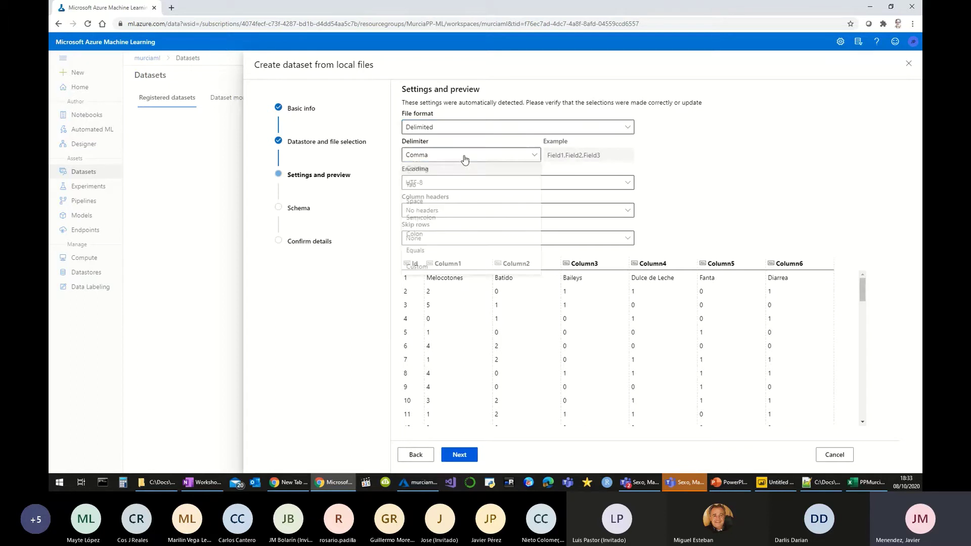
left_click(441, 184)
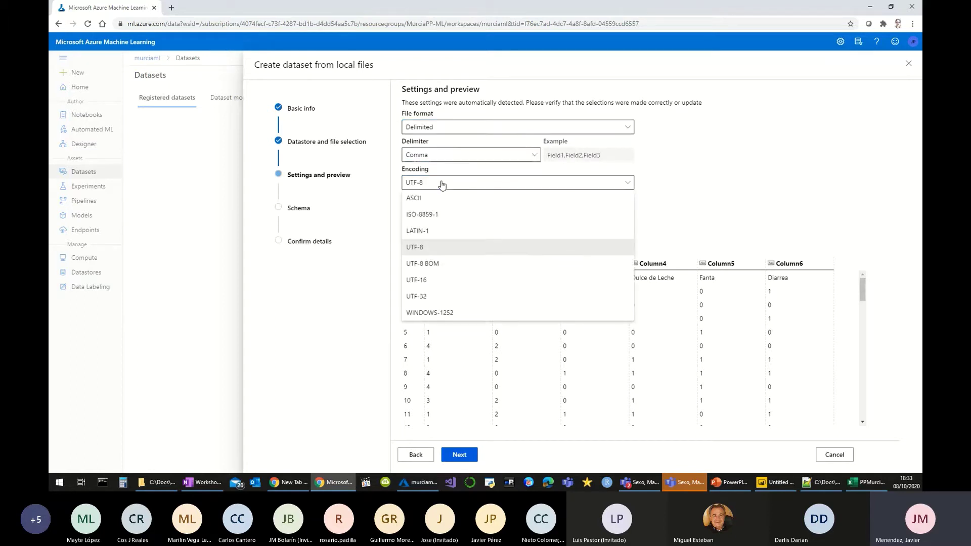
left_click(441, 184)
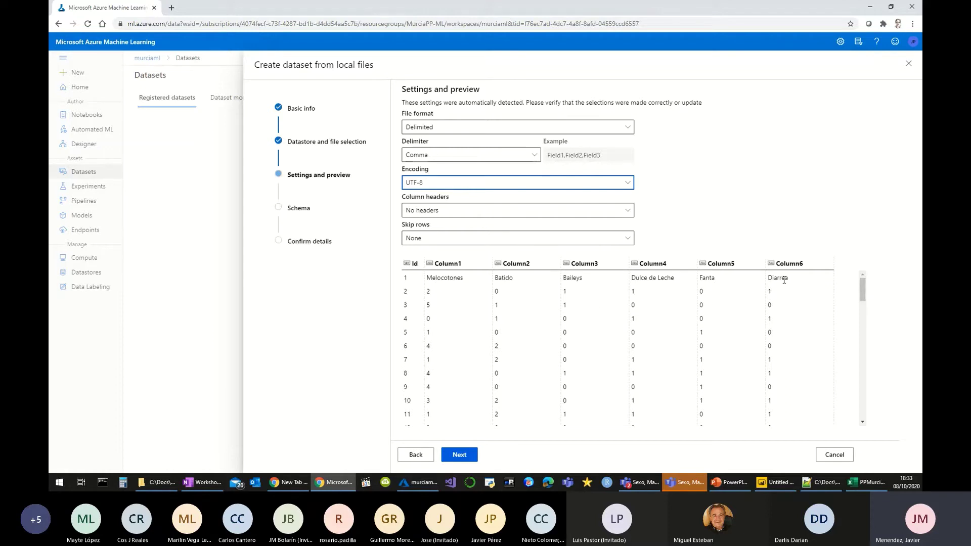
left_click(444, 212)
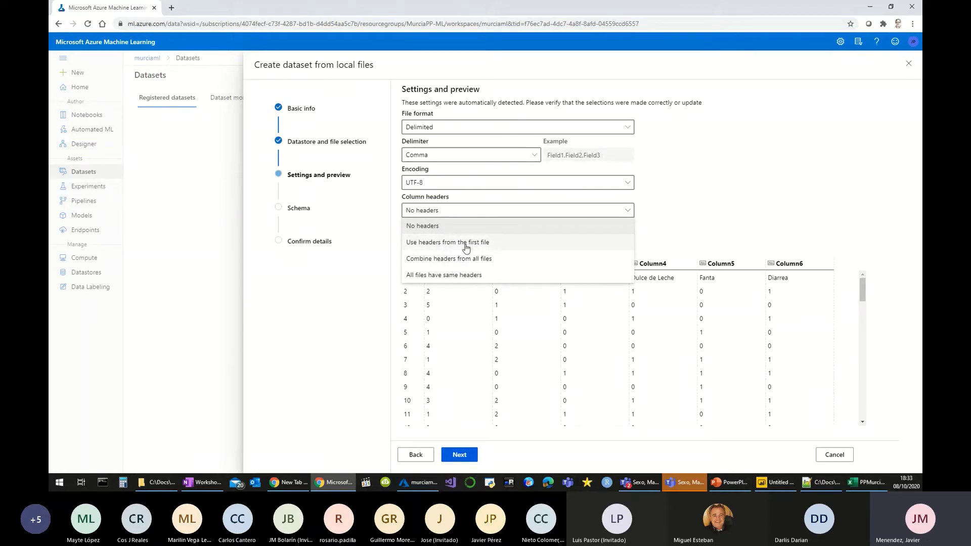
left_click(522, 243)
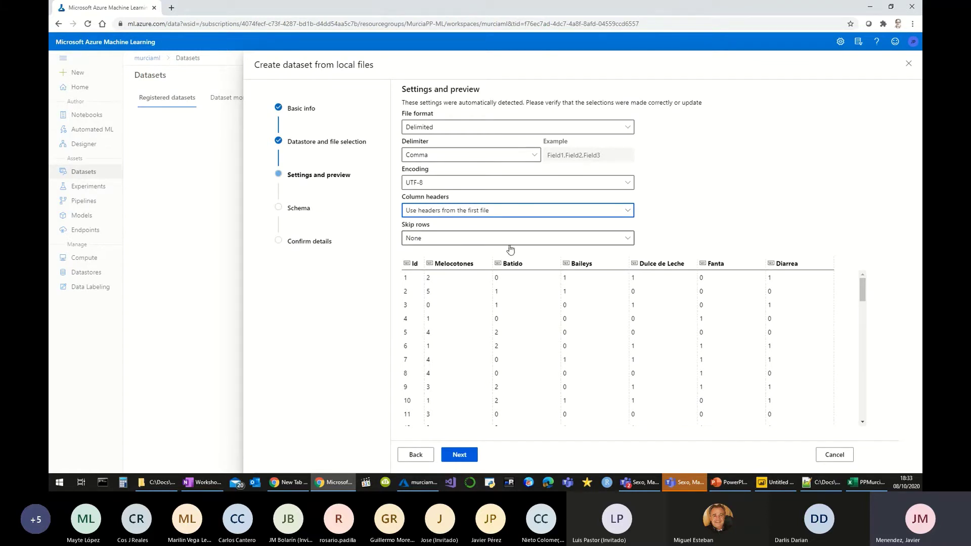
left_click(469, 456)
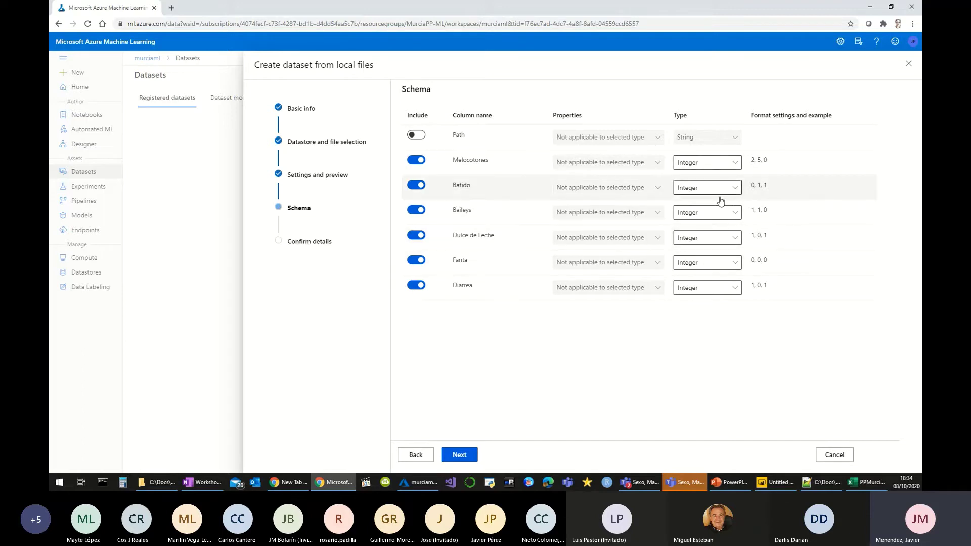
- Keep the Integer type for the Melocotones column, accept the schema, and create the diarrea dataset from the confirmation details
left_click(738, 164)
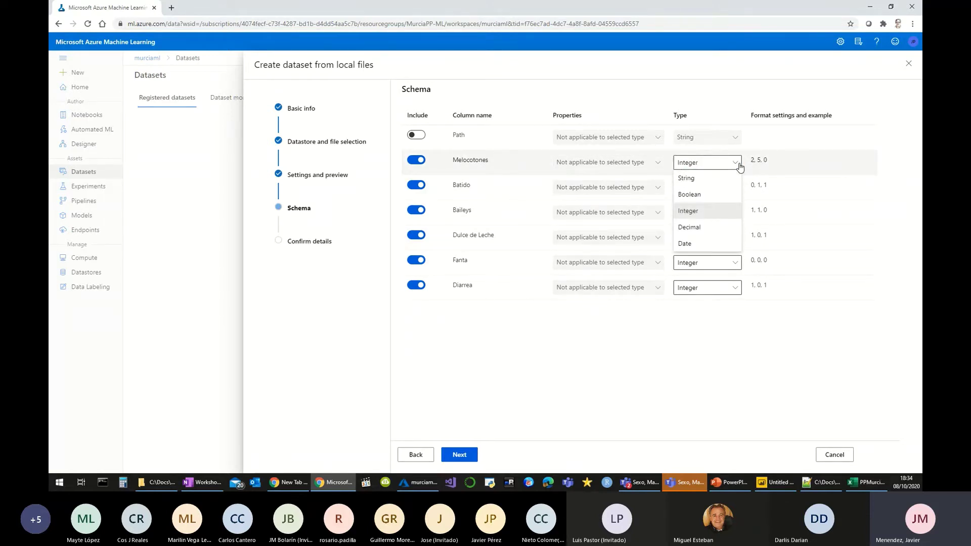
left_click(704, 383)
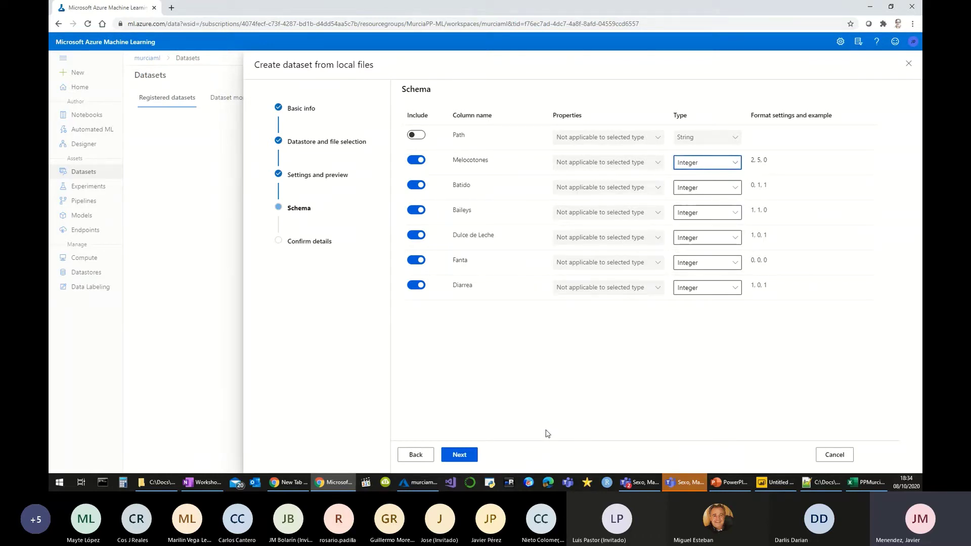
left_click(466, 458)
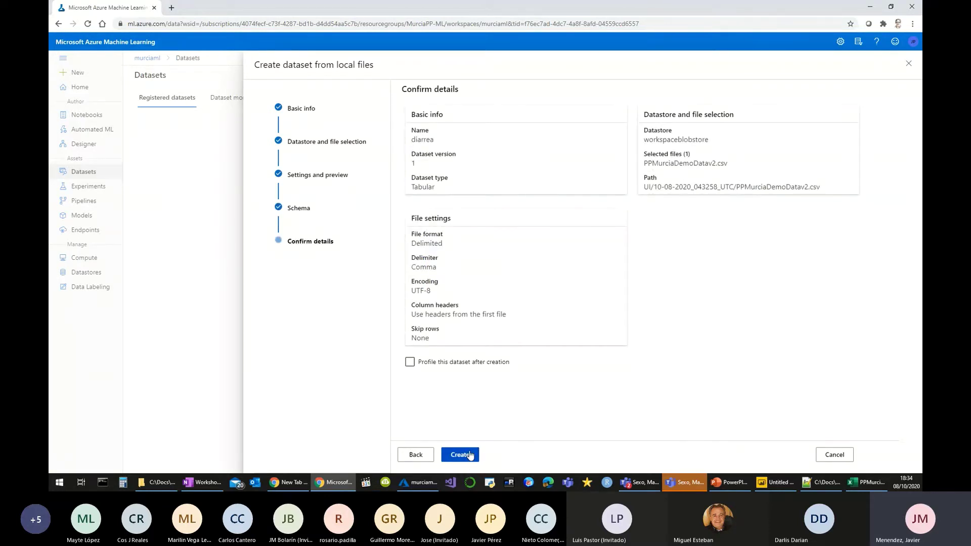
left_click(469, 456)
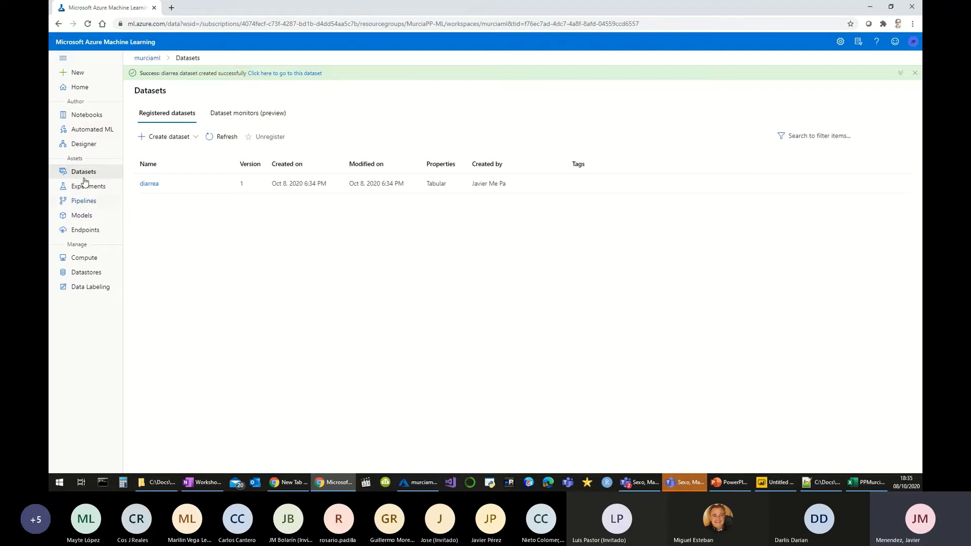
- Start a new Designer pipeline with easy-to-use prebuilt modules and set PalloCLuster as its default compute target
left_click(91, 147)
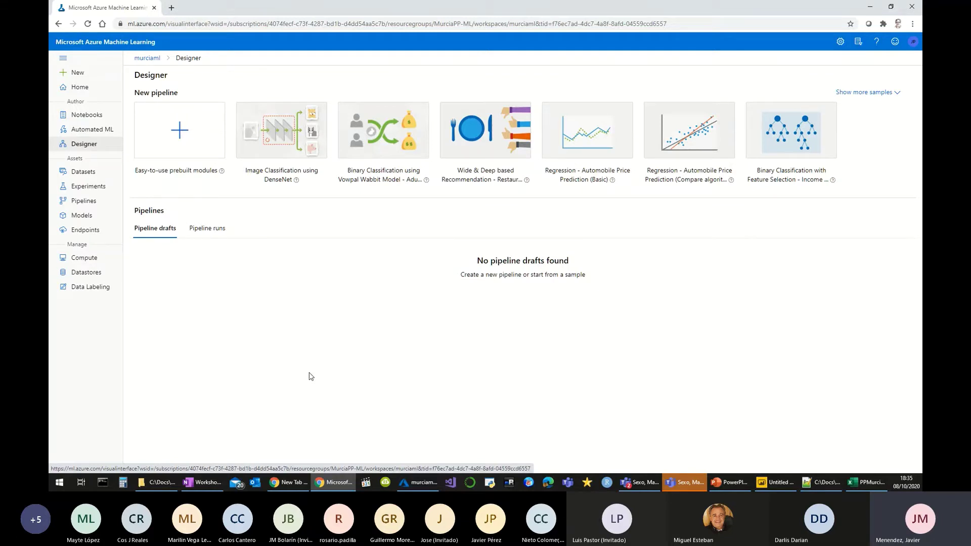
left_click(185, 142)
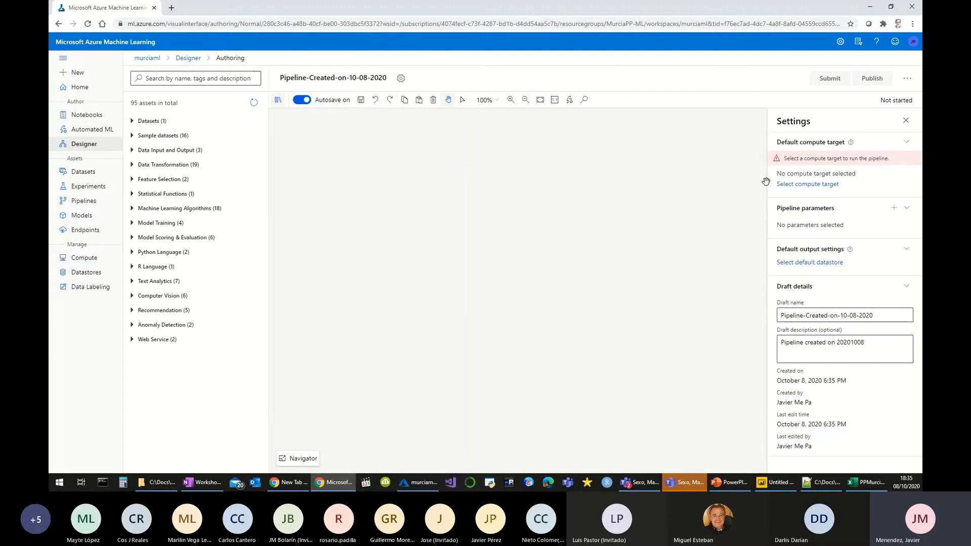
left_click(814, 184)
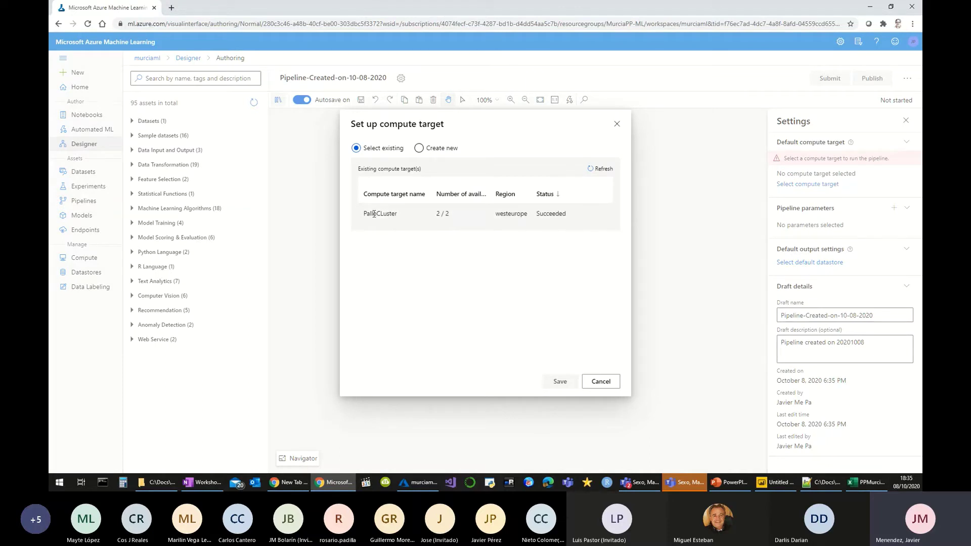
left_click(394, 211)
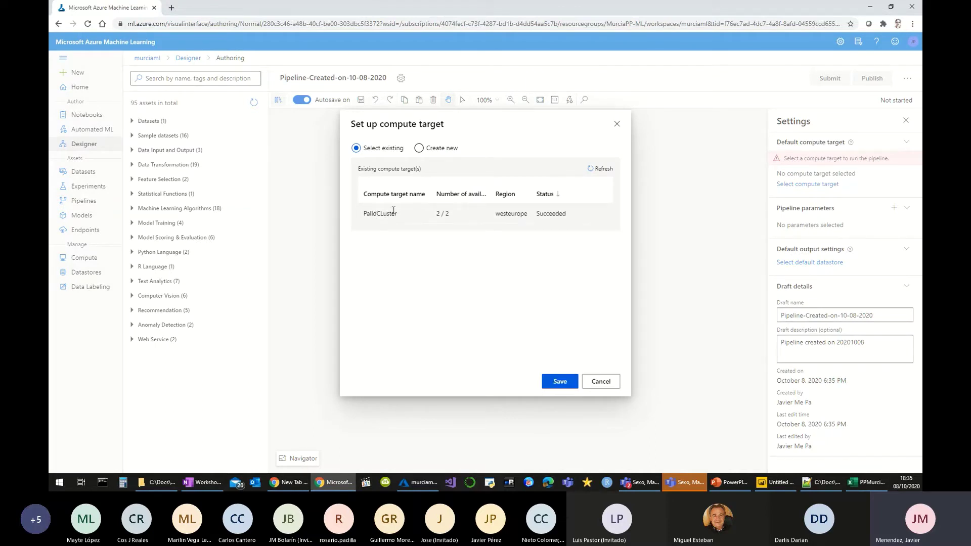
left_click(560, 381)
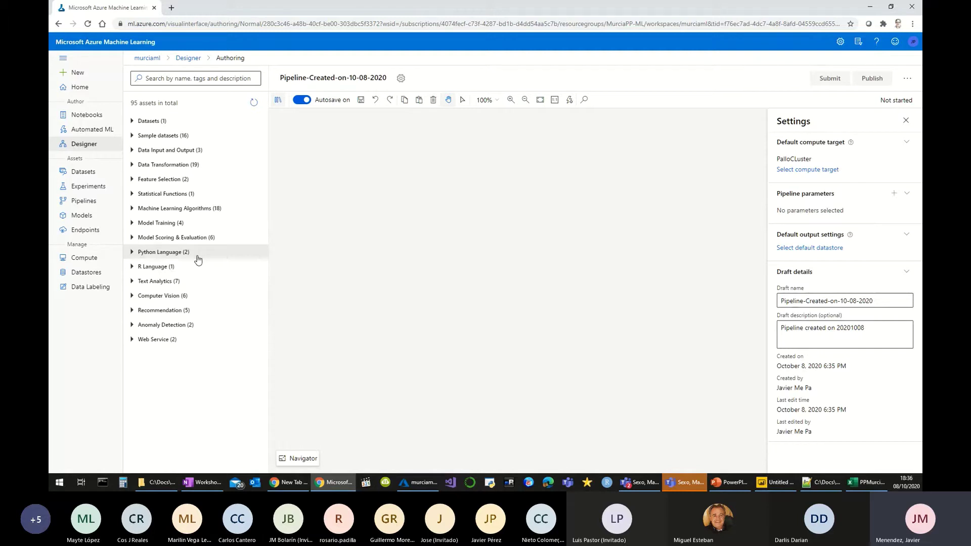
- Browse the Data Input and Output and Data Transformation modules in the asset list, including the details of Import Data
left_click(133, 154)
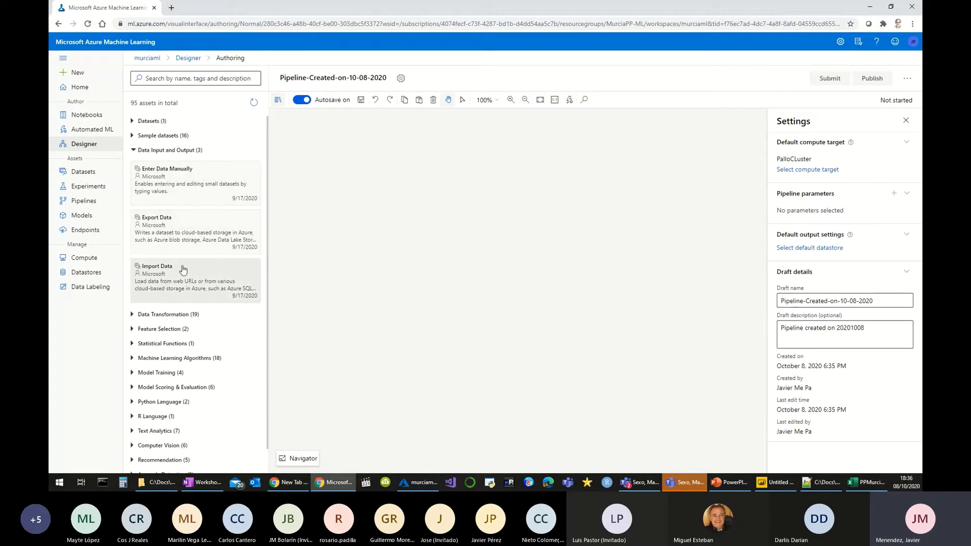
mouse_move(183, 269)
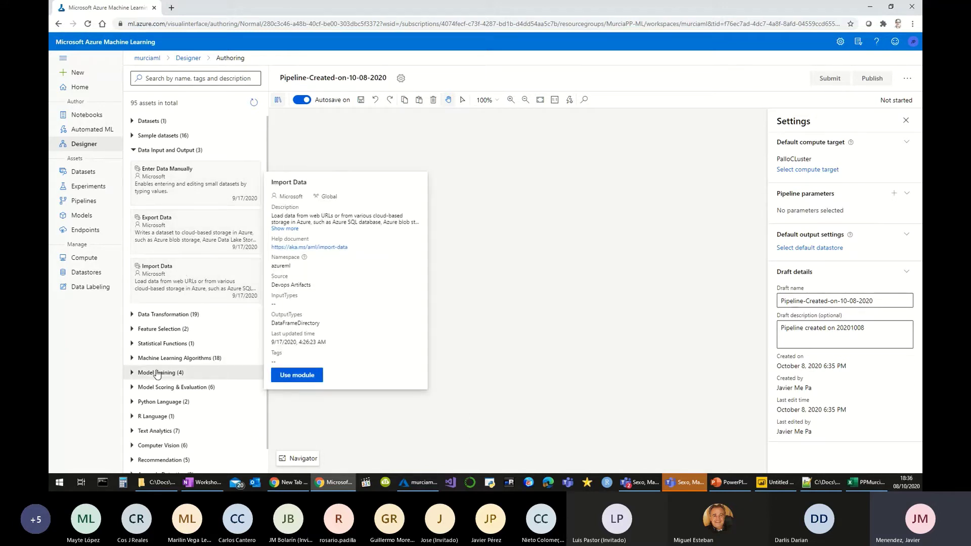
left_click(154, 317)
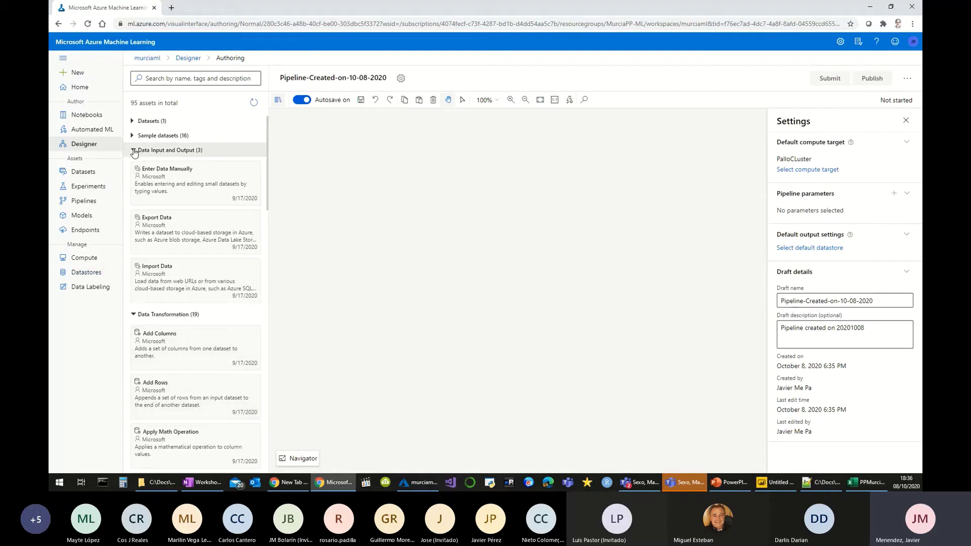
left_click(135, 150)
left_click(132, 165)
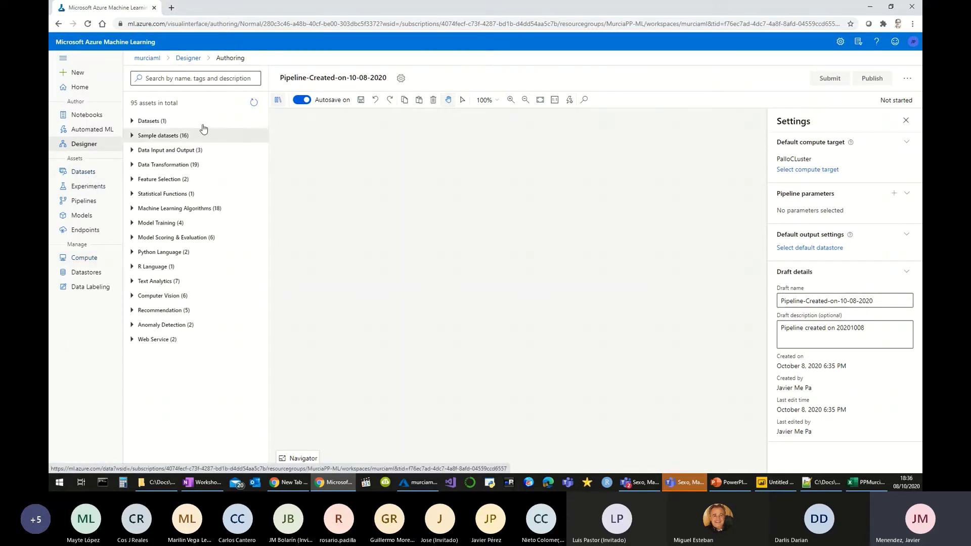
- Add the registered diarrea dataset to the pipeline, close its details, and place it near the upper middle of the canvas
left_click(133, 121)
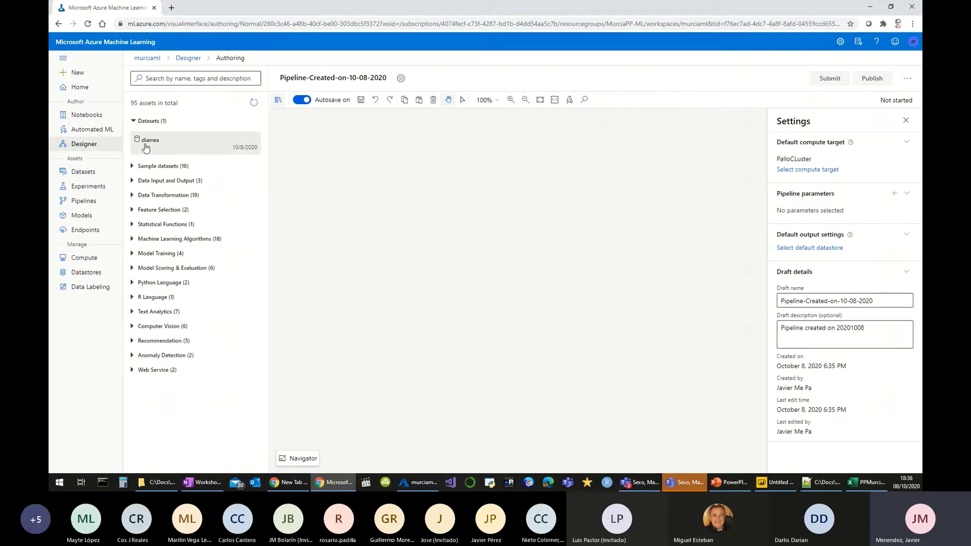
mouse_move(180, 150)
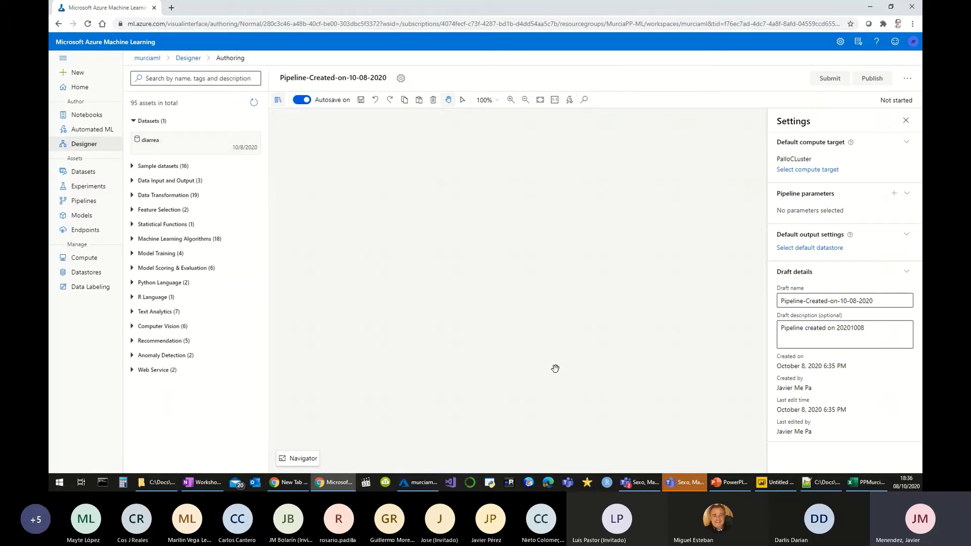
left_click_drag(185, 143, 557, 142)
left_click(554, 149)
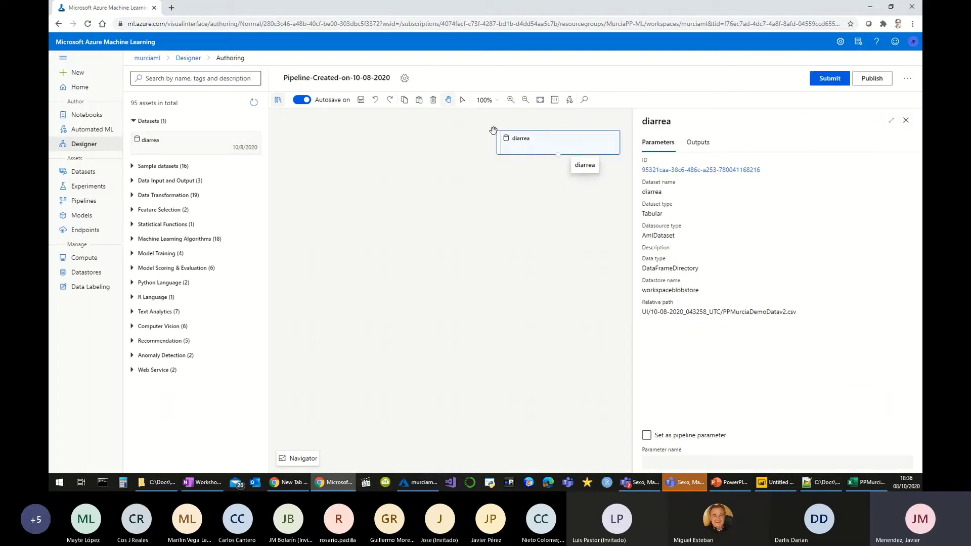
left_click_drag(544, 142, 475, 147)
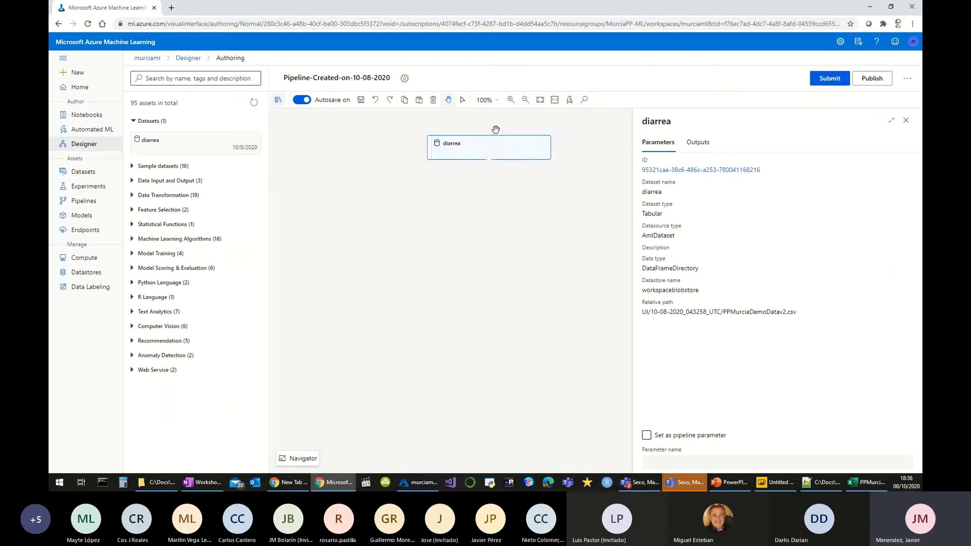
left_click(907, 122)
left_click_drag(499, 151, 545, 139)
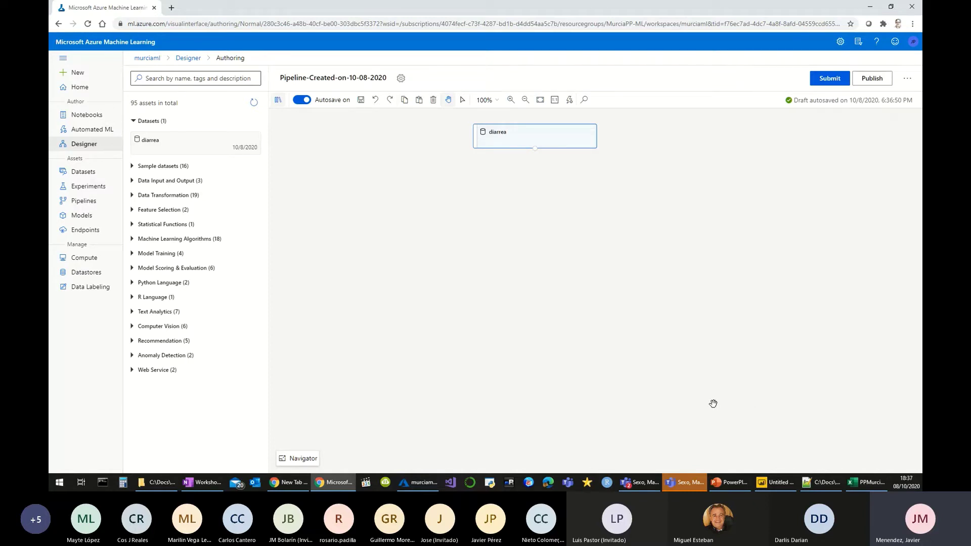
- Switch to PPMurciaDemoDatav2.xlsx in Excel and examine the first data row across the columns from Melocotones to Diarrea
left_click(868, 486)
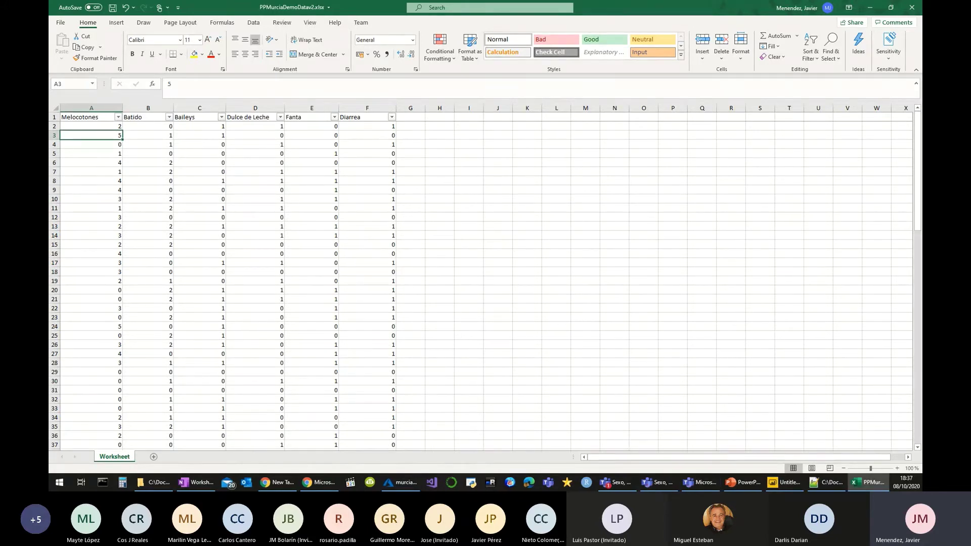
left_click(89, 124)
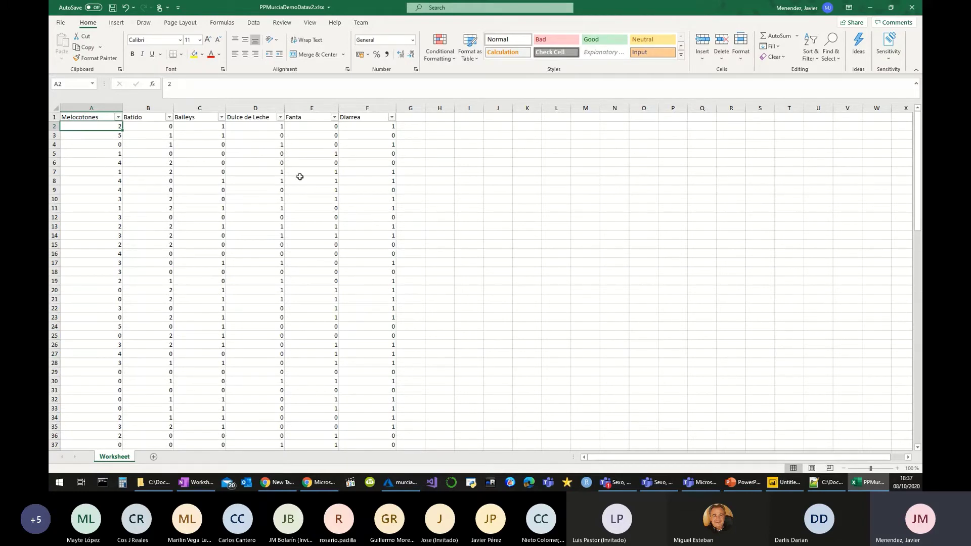
left_click(147, 126)
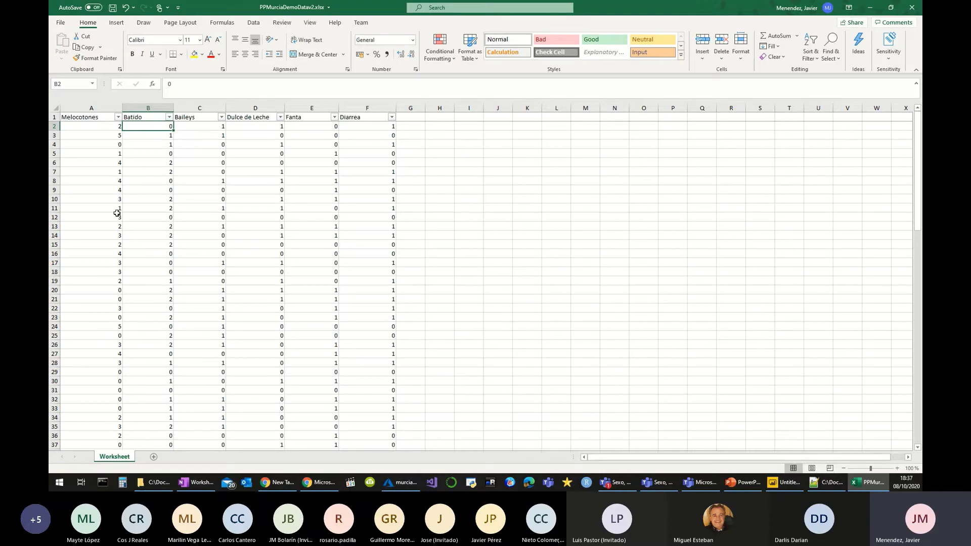
key("Right")
key("Right")
key("Right")
key("Right")
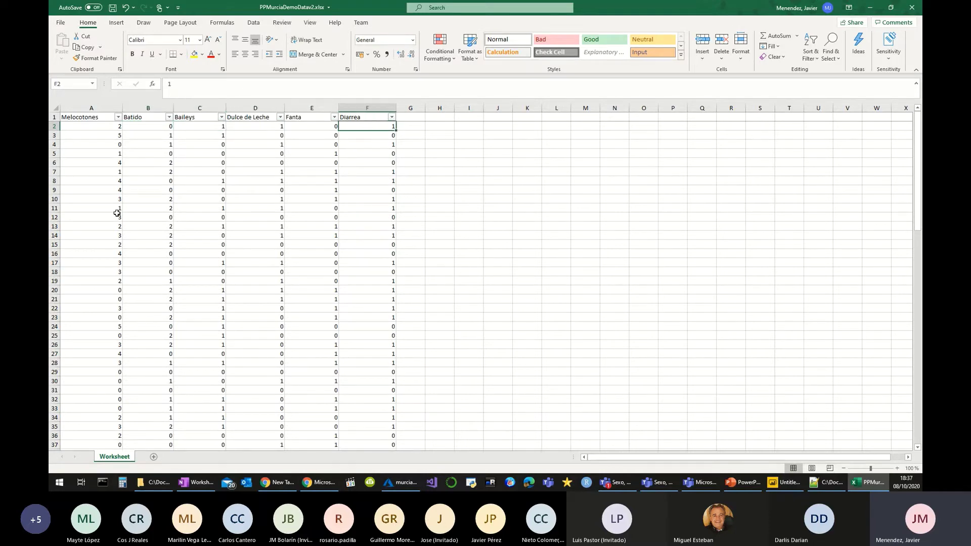
key("Left")
key("Left")
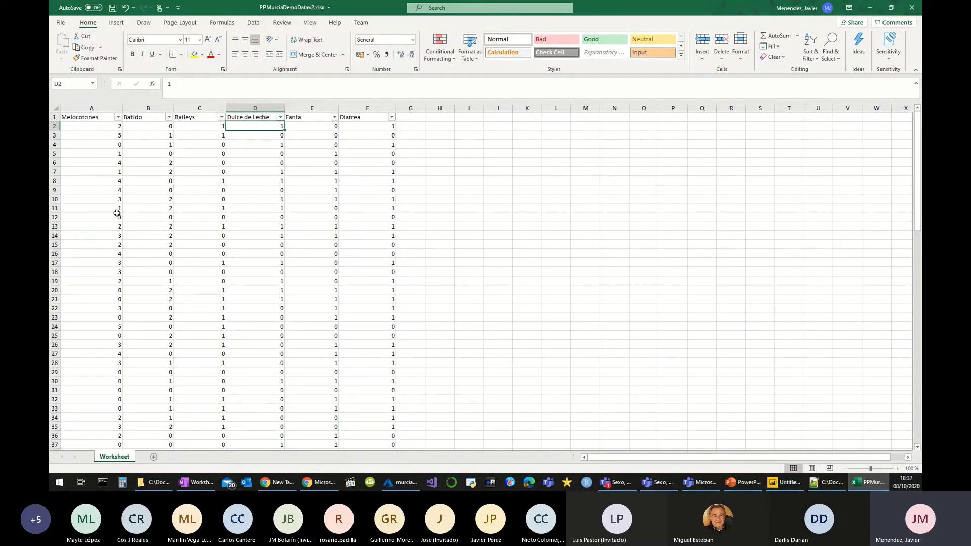
key("Left")
key("Left")
key("Left")
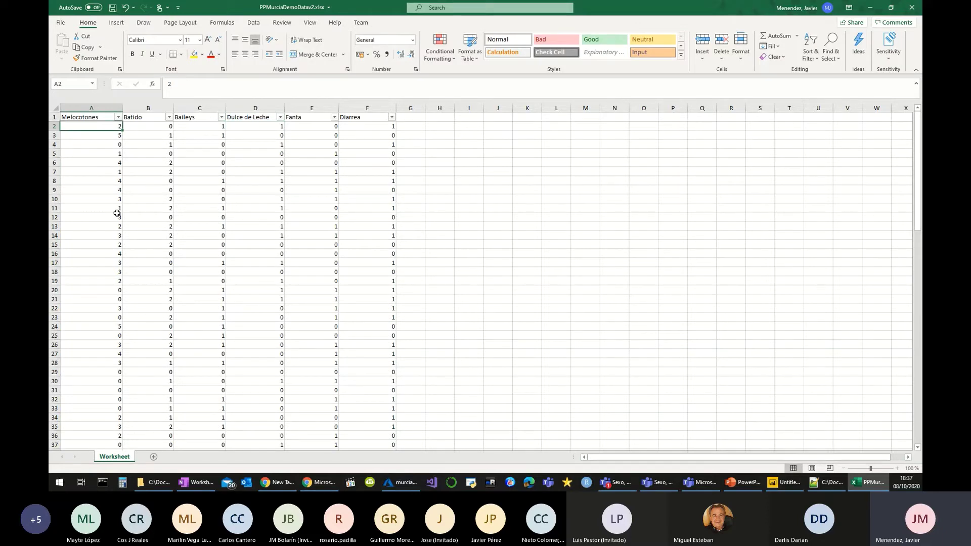
key("Right")
key("Right")
key("Right")
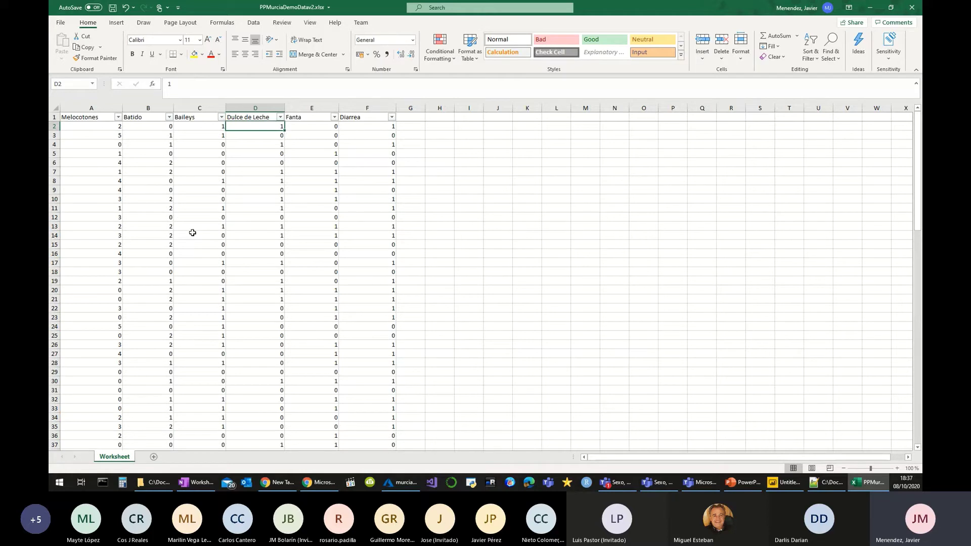
- Return to the pipeline in Azure Machine Learning and visualize the dataset output of the diarrea module
left_click(868, 8)
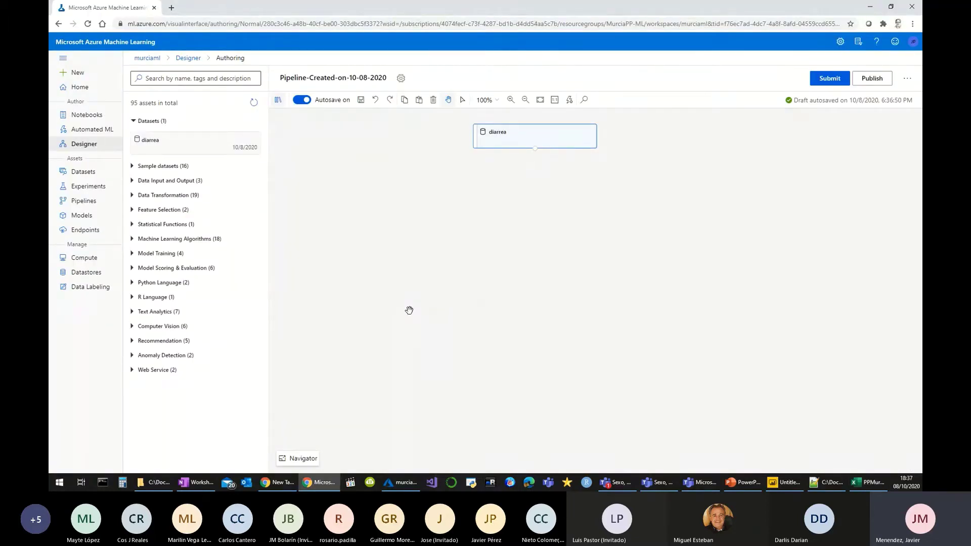
right_click(499, 139)
mouse_move(462, 181)
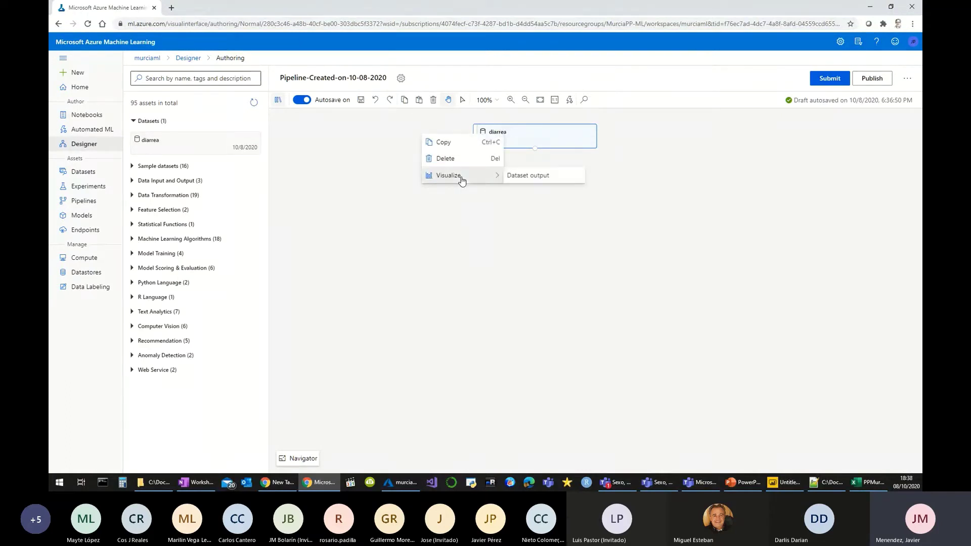
left_click(528, 177)
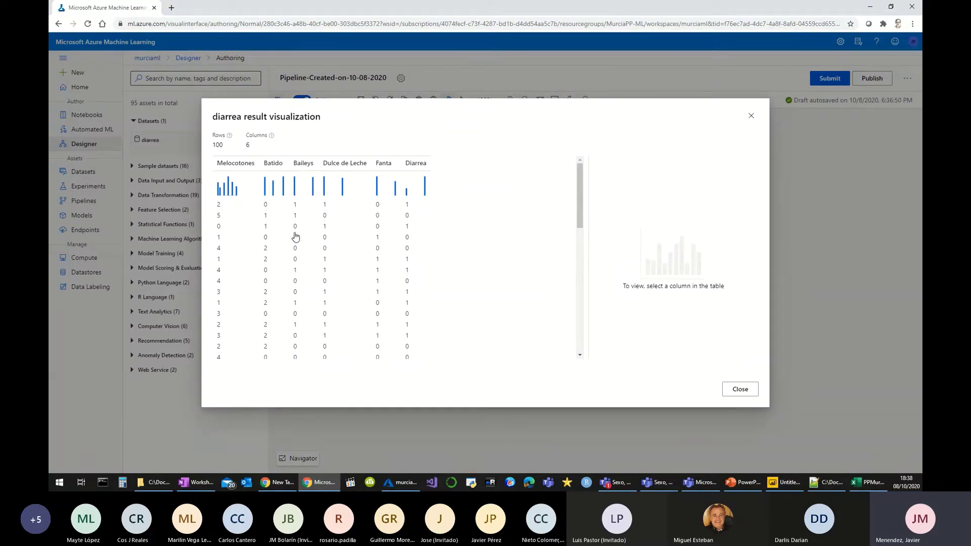
- Close the diarrea visualization, add a Normalize Data module below the dataset, and connect the dataset's output to its input
left_click(751, 118)
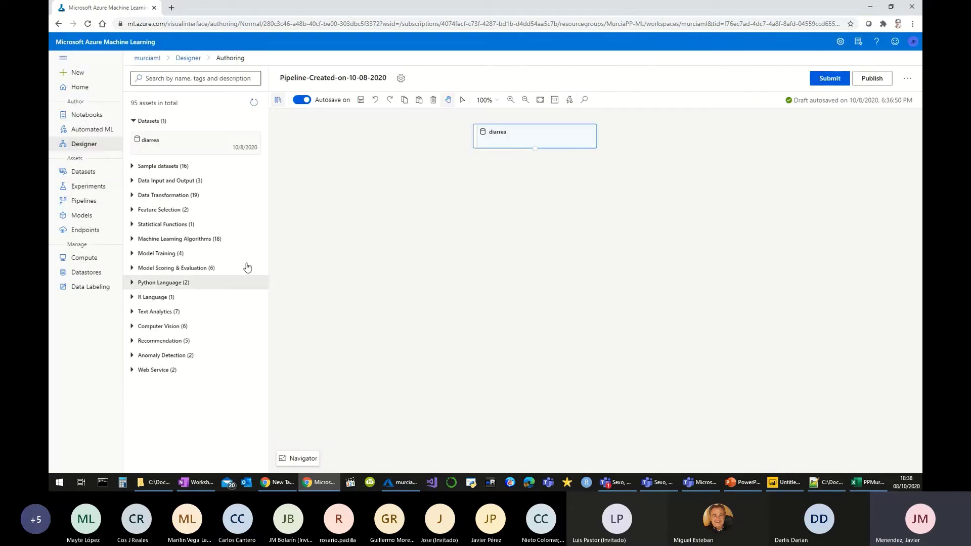
left_click(214, 76)
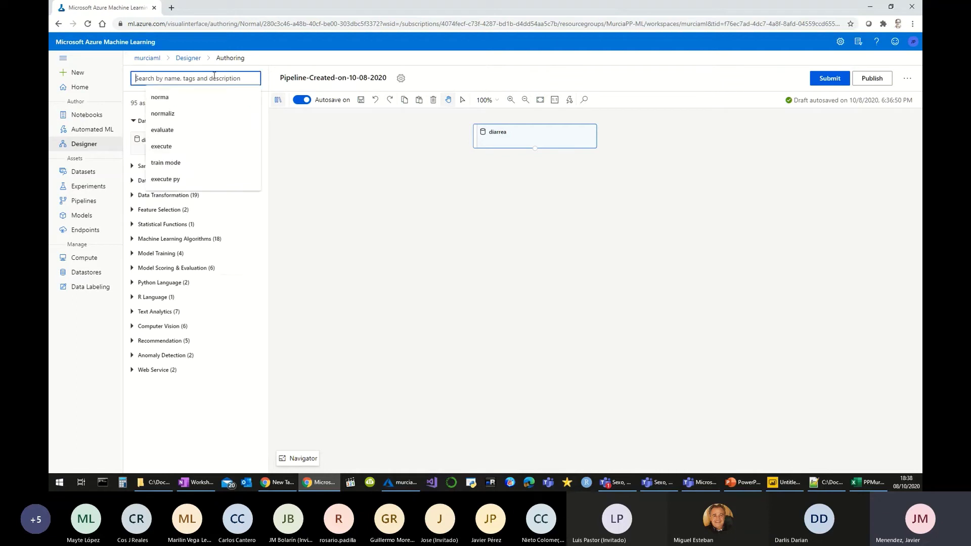
type("n")
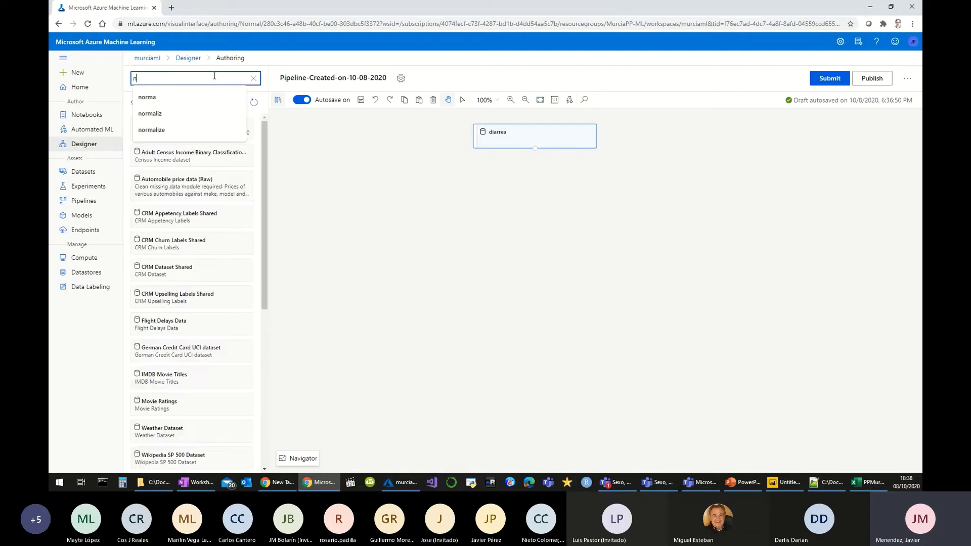
type("orma")
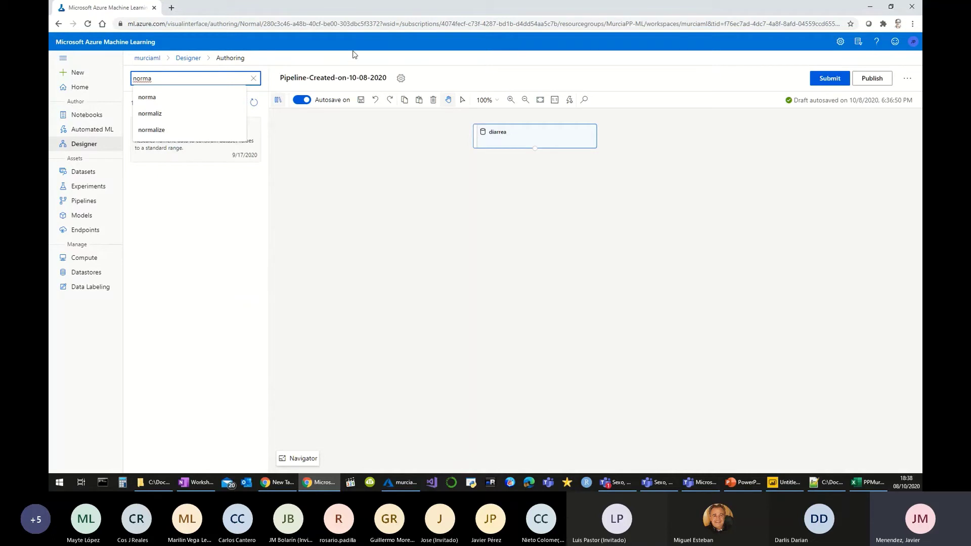
left_click(163, 143)
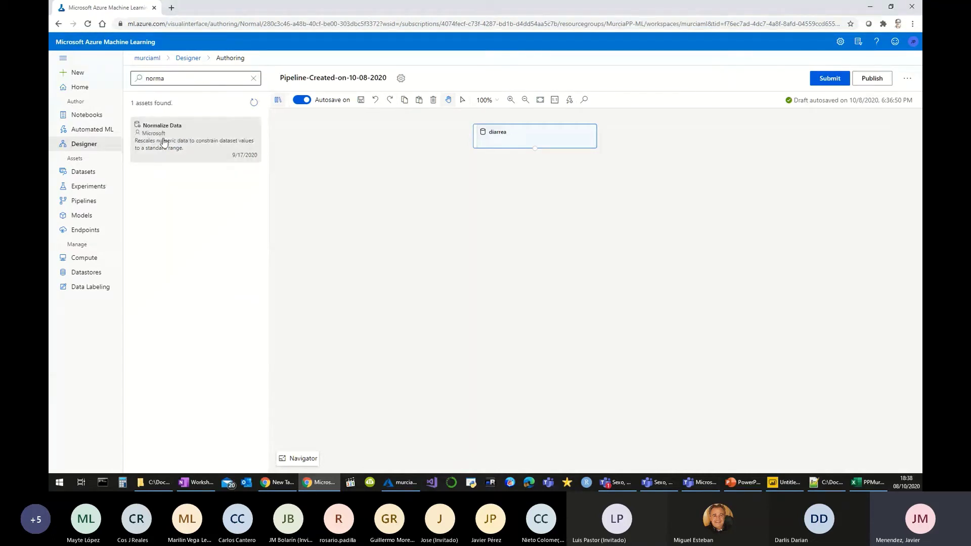
left_click_drag(163, 143, 498, 201)
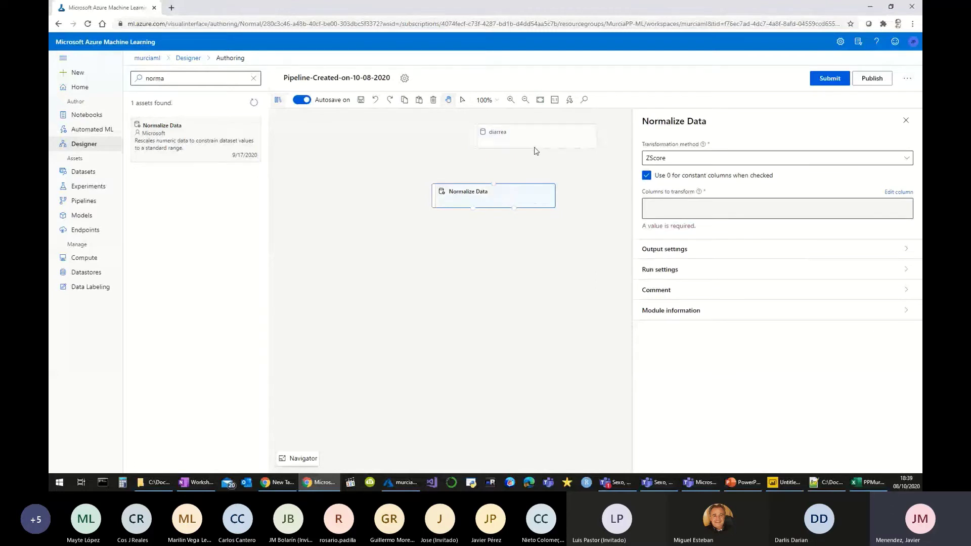
left_click_drag(535, 148, 493, 182)
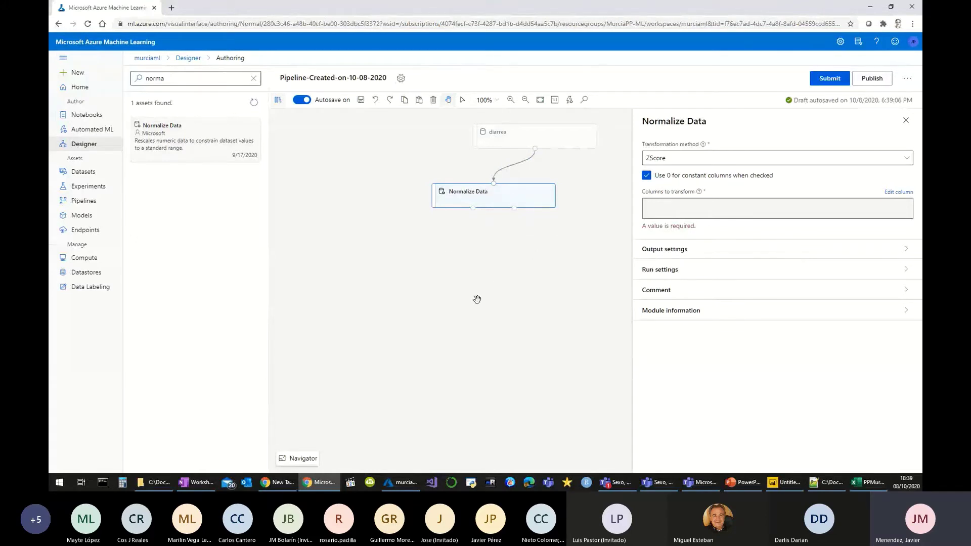
- Configure Normalize Data with the MinMax transformation method, applied to the Melocotones and Batido columns selected by name
left_click(732, 163)
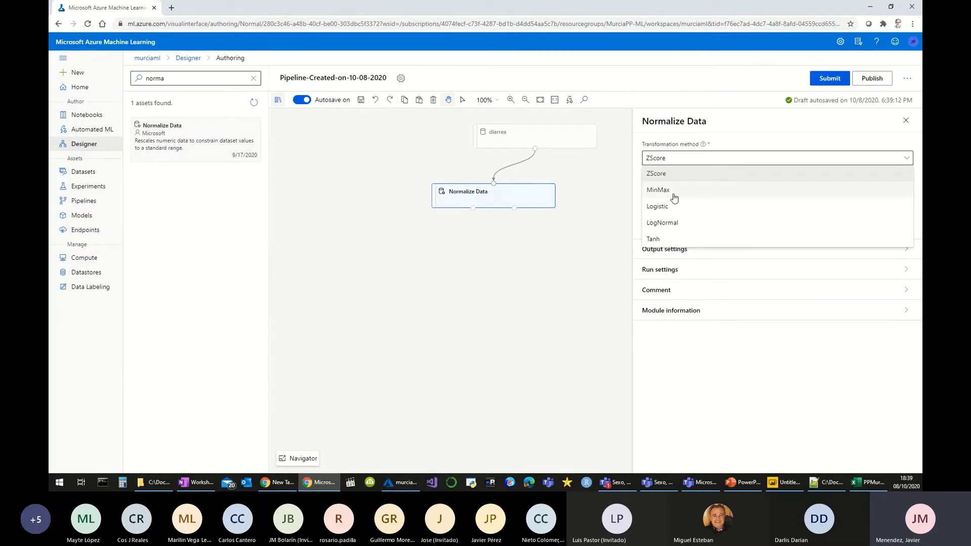
left_click(652, 192)
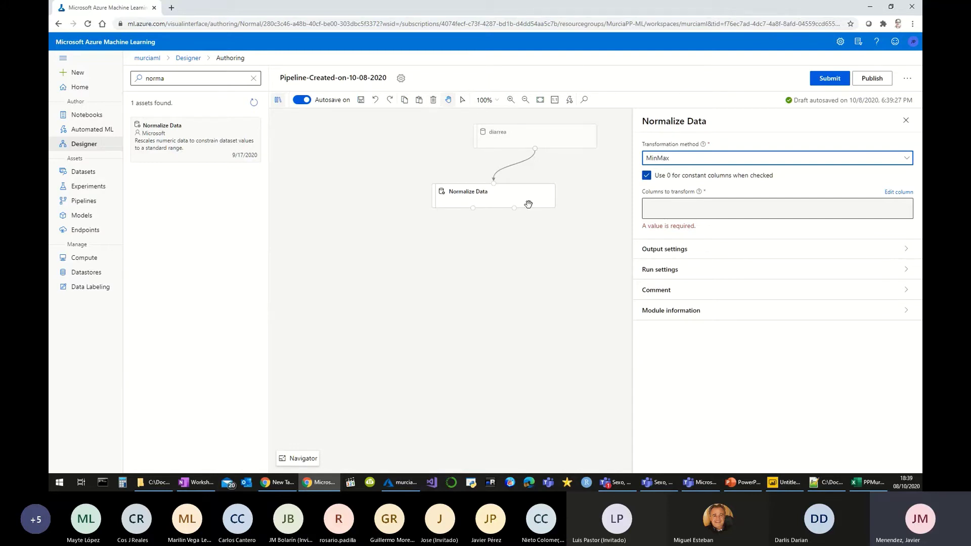
left_click(908, 198)
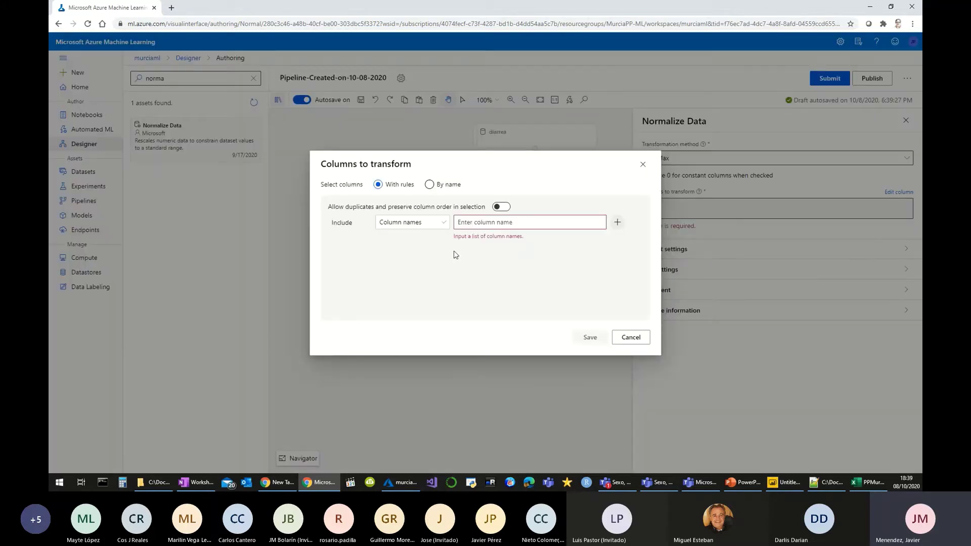
left_click(441, 186)
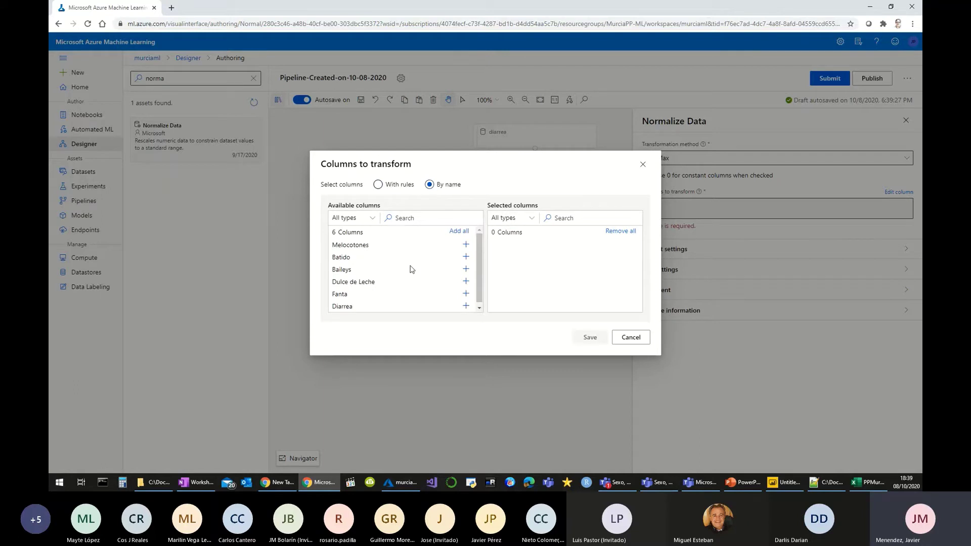
left_click(466, 245)
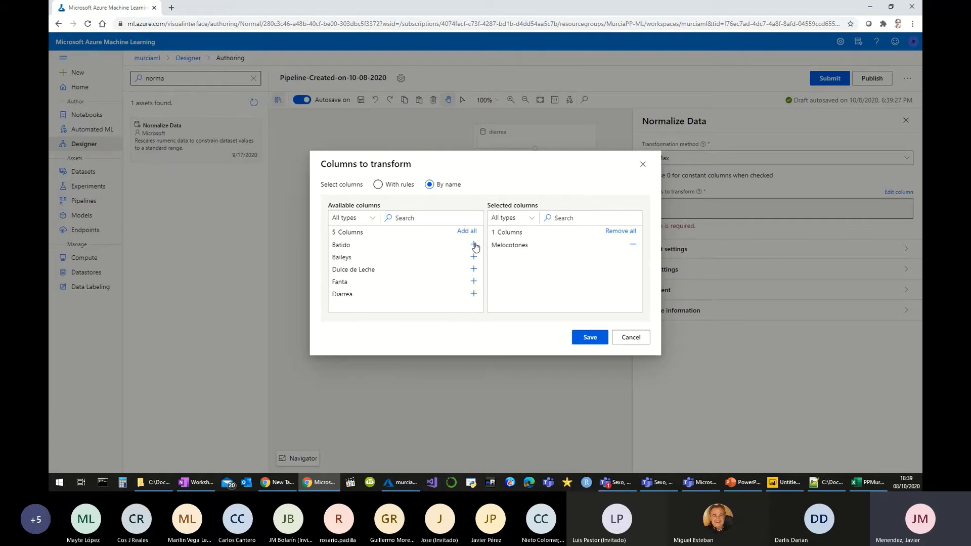
left_click(474, 246)
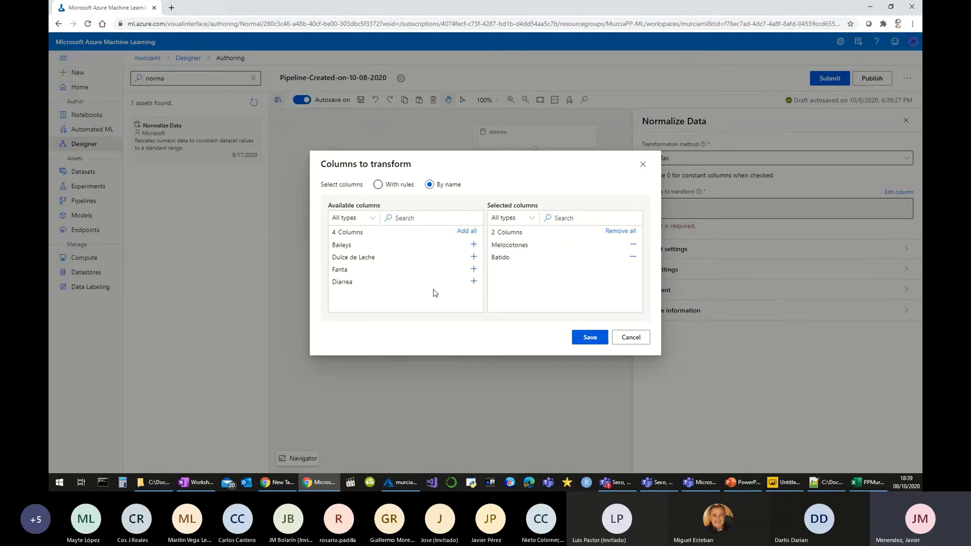
left_click(587, 337)
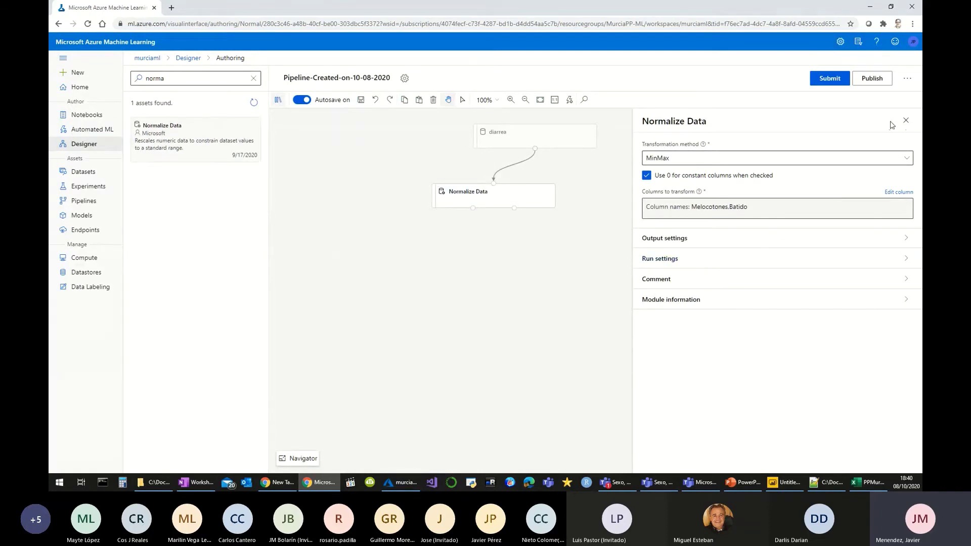
left_click(907, 122)
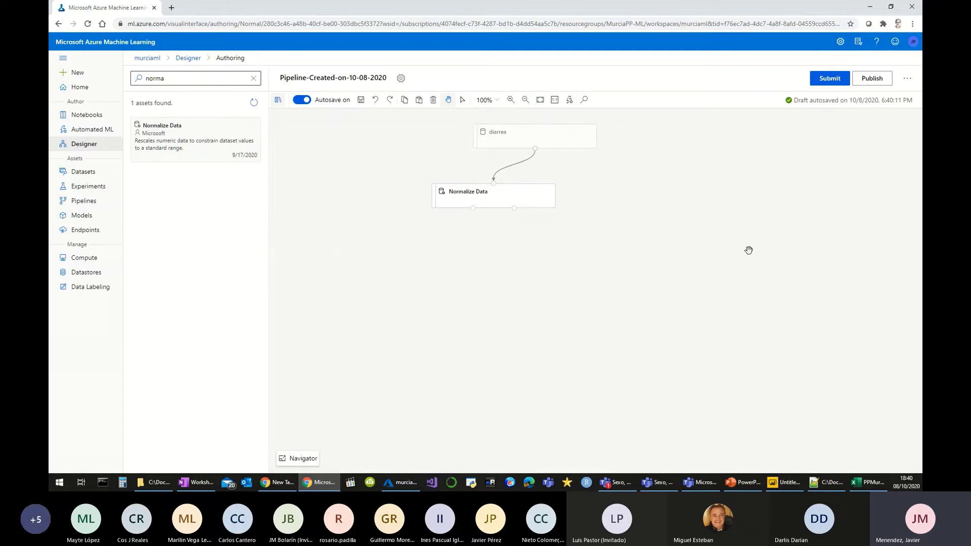
- Submit the pipeline run under a new experiment named Entrenamiento
left_click(830, 81)
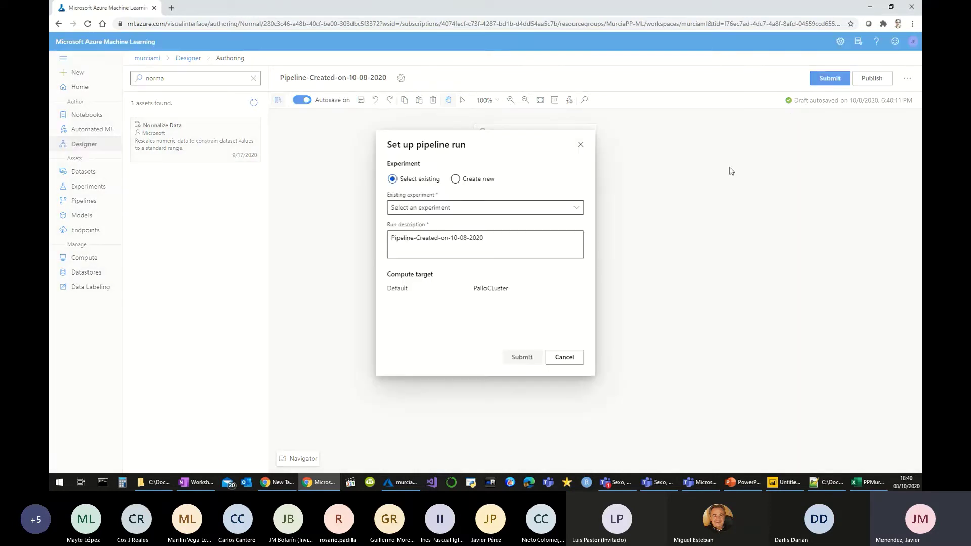
left_click(481, 183)
left_click(483, 179)
left_click(486, 210)
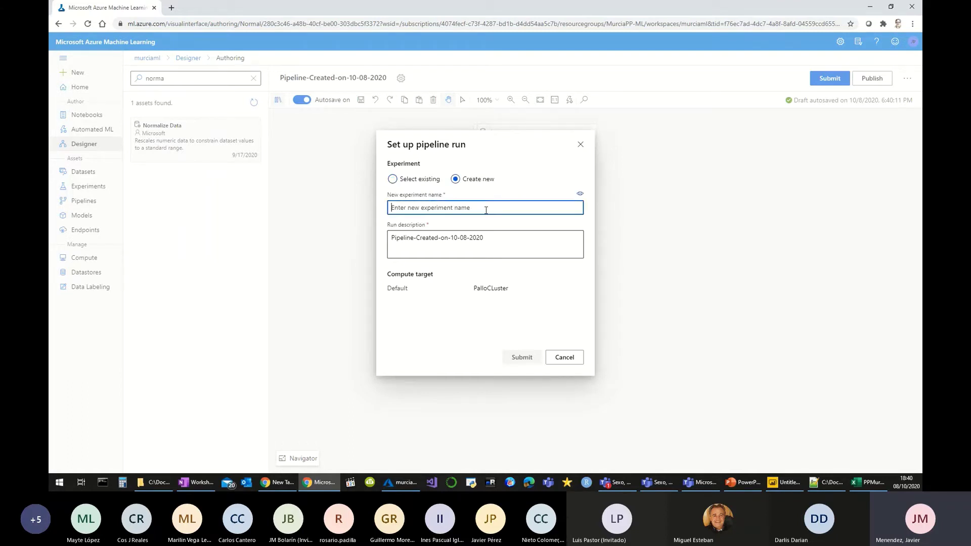
type("Entrenamiento")
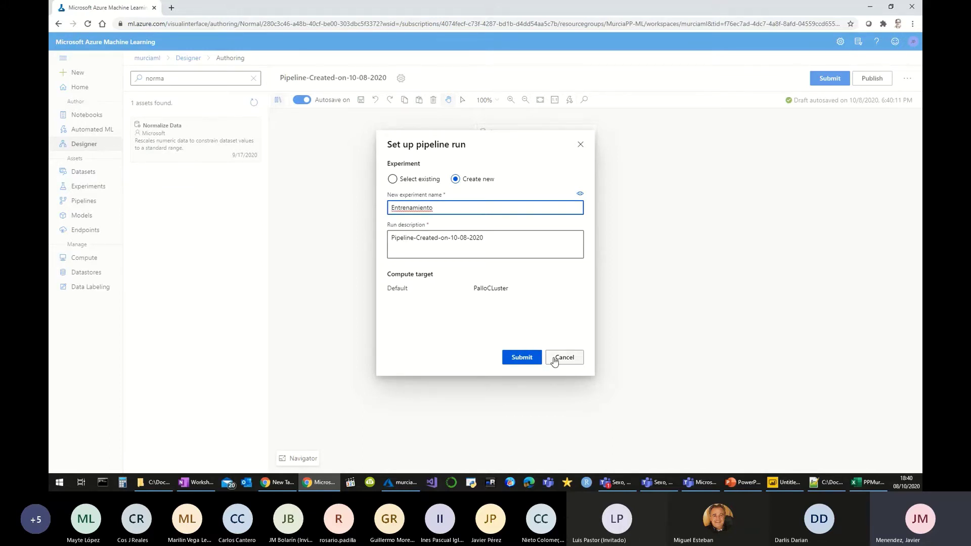
left_click(521, 357)
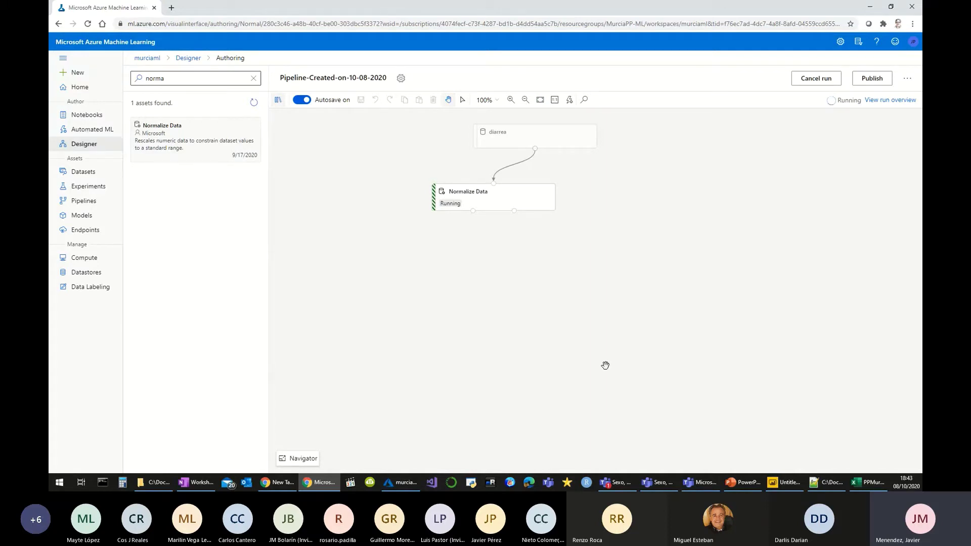
left_click(742, 482)
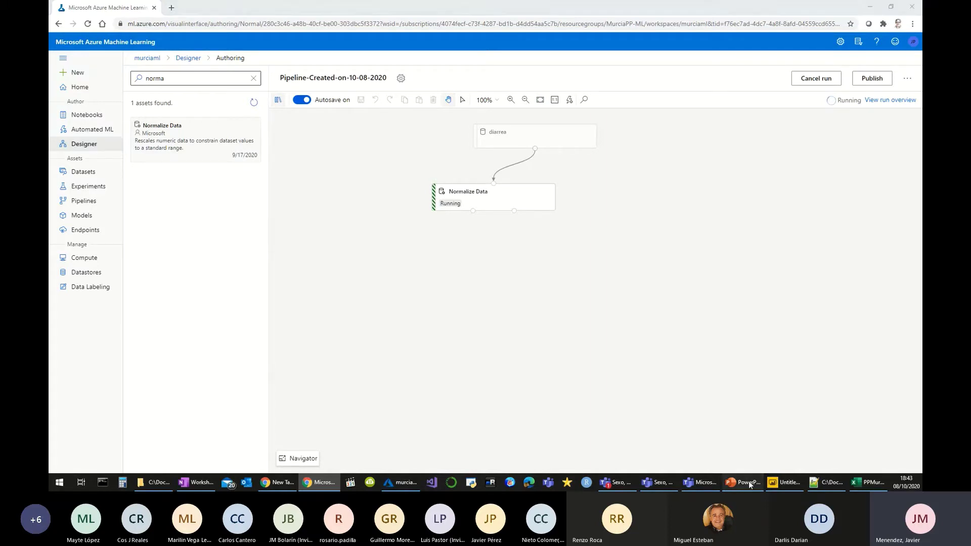
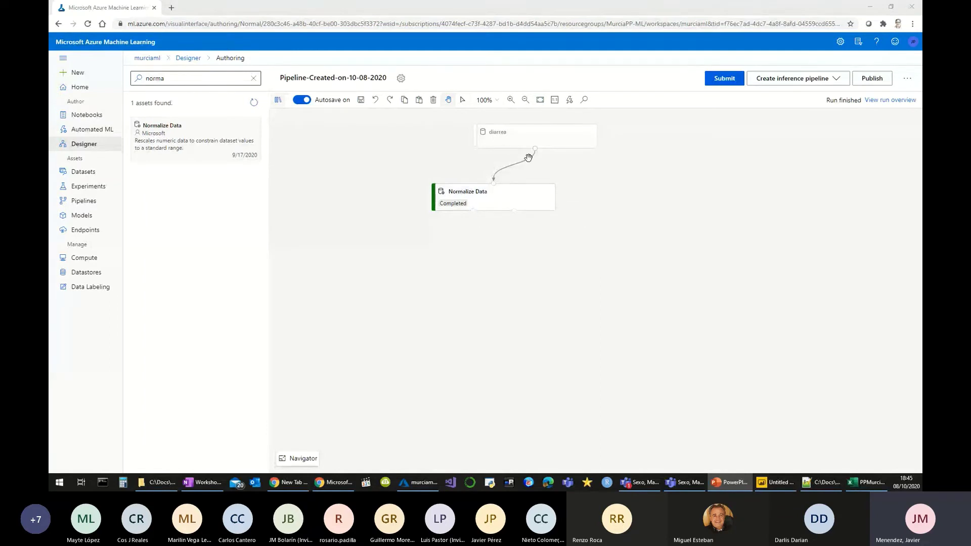
- Visualize the dataset output of the diarrea module to review the original values, and close the visualization
right_click(509, 136)
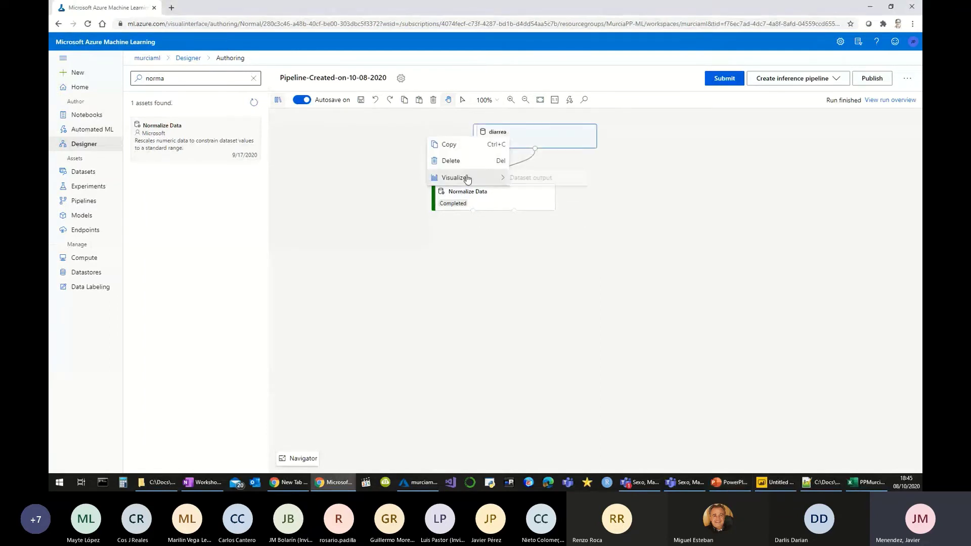
mouse_move(503, 178)
left_click(540, 178)
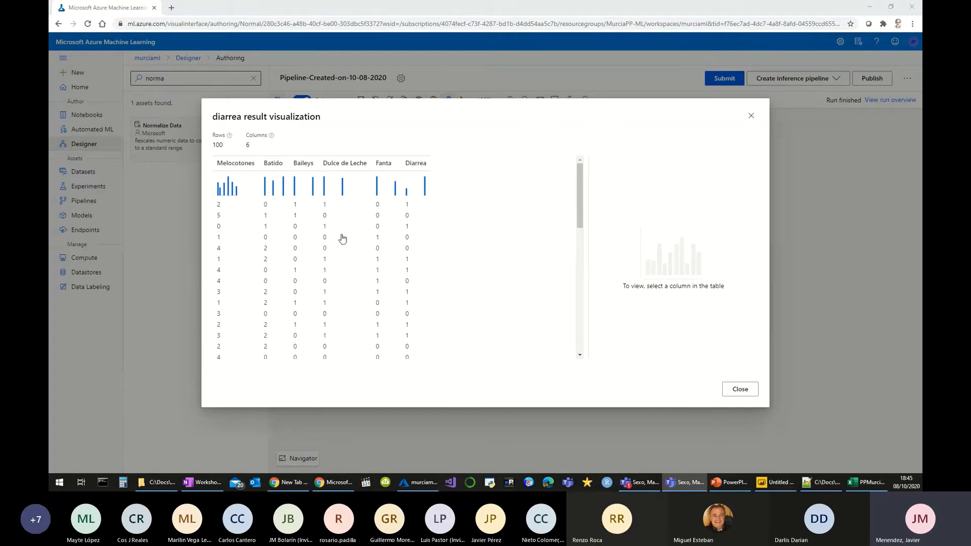
left_click(753, 118)
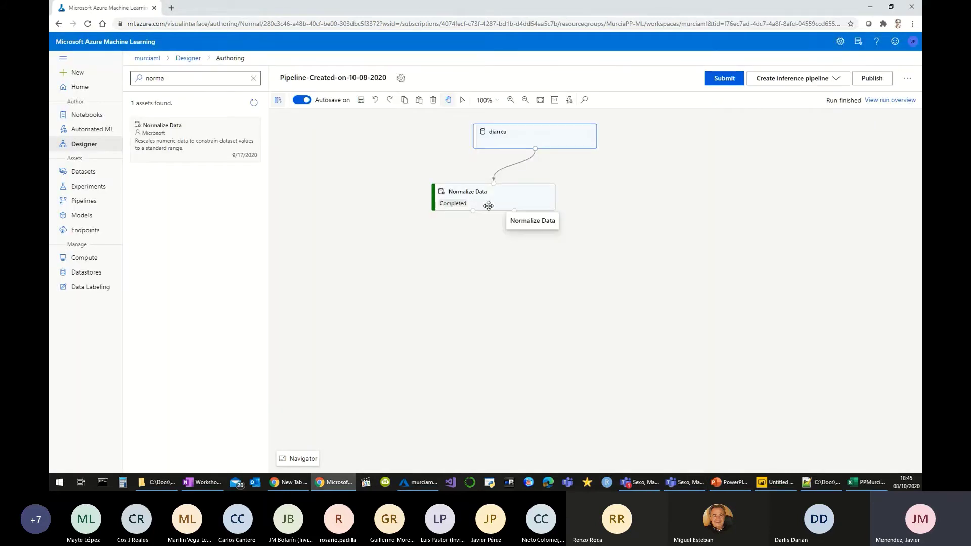
- Visualize the transformed dataset of Normalize Data and examine the statistics of columns such as Melocotones, Batido, Baileys and Fanta
right_click(466, 206)
mouse_move(506, 266)
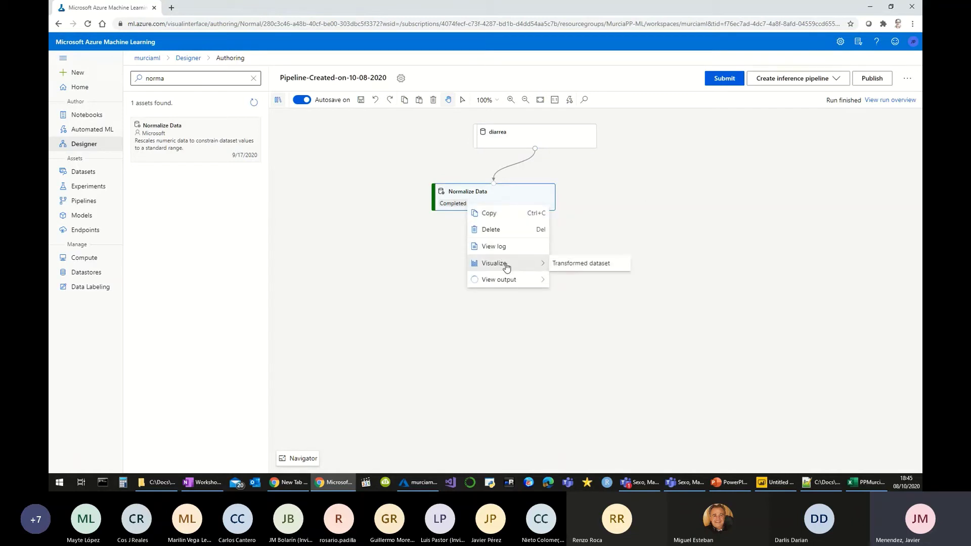
left_click(594, 266)
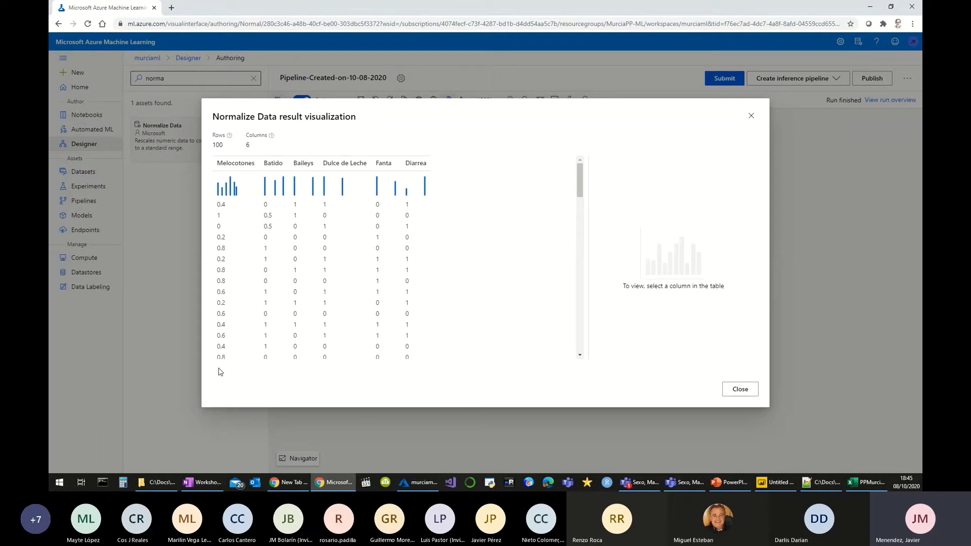
left_click(228, 207)
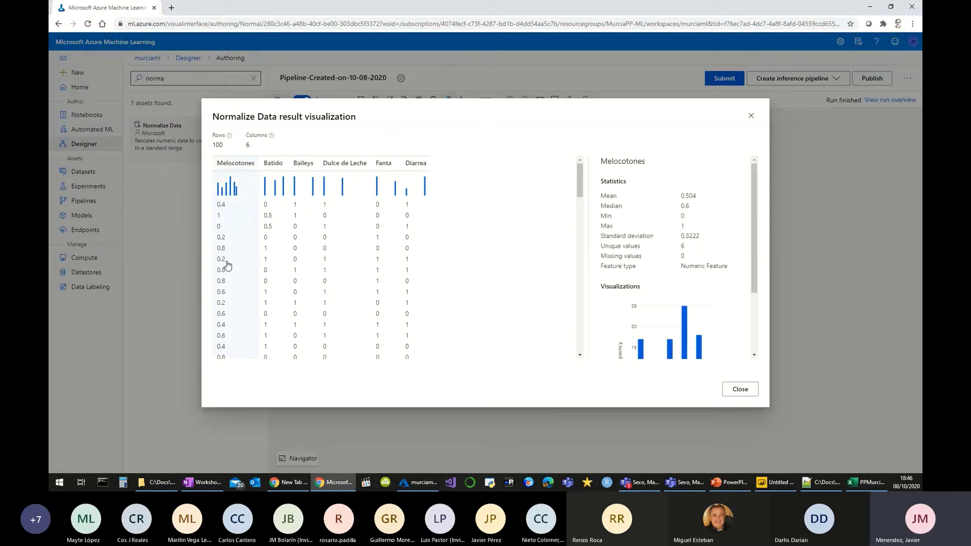
left_click(267, 211)
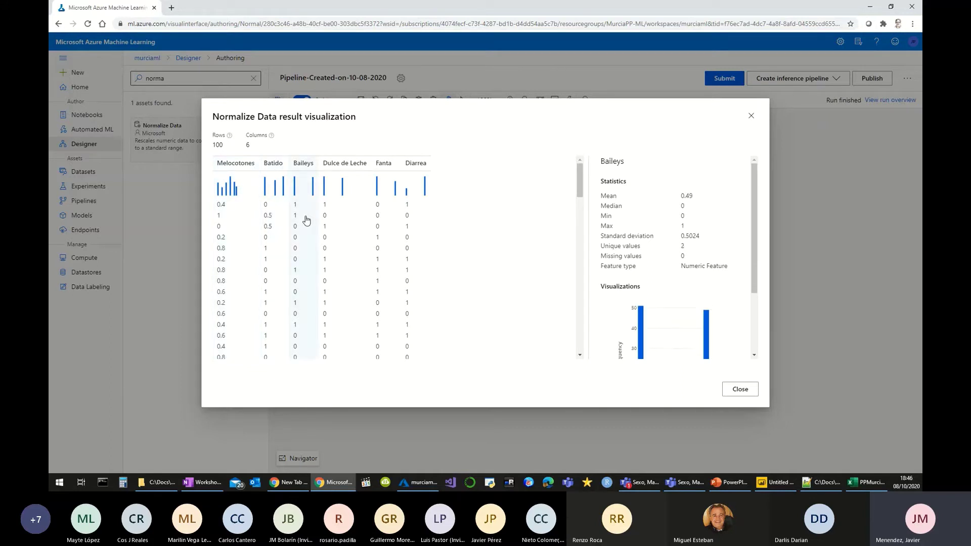
left_click(365, 297)
left_click(381, 262)
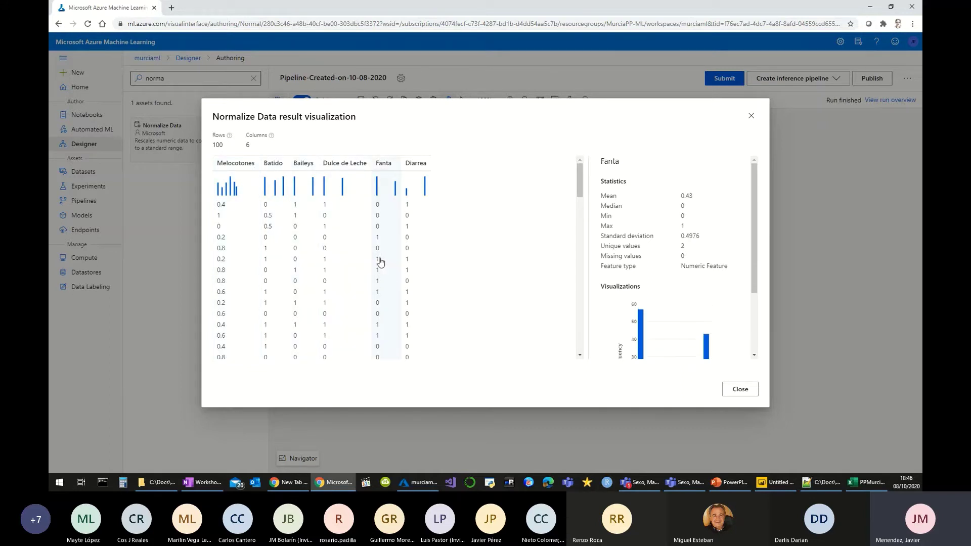
left_click(752, 117)
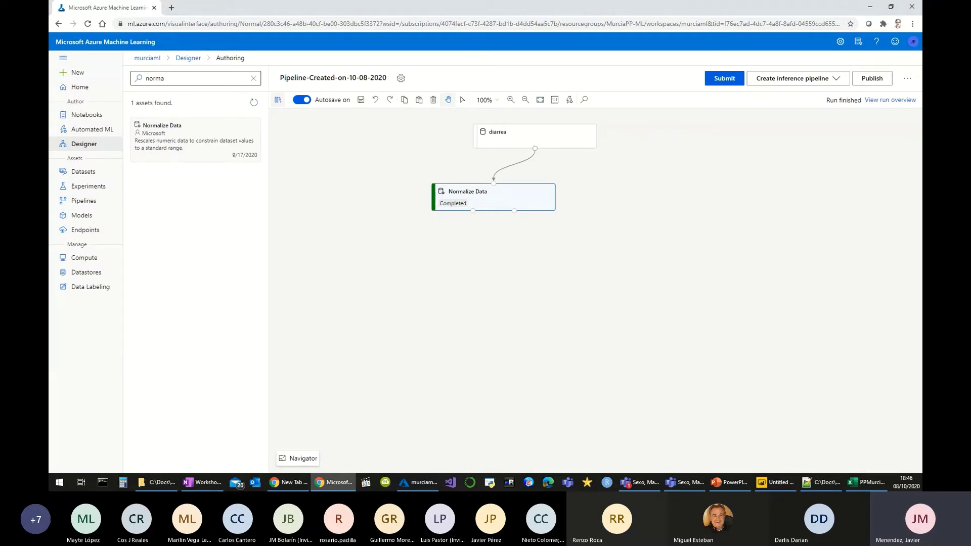
key("alt+Tab")
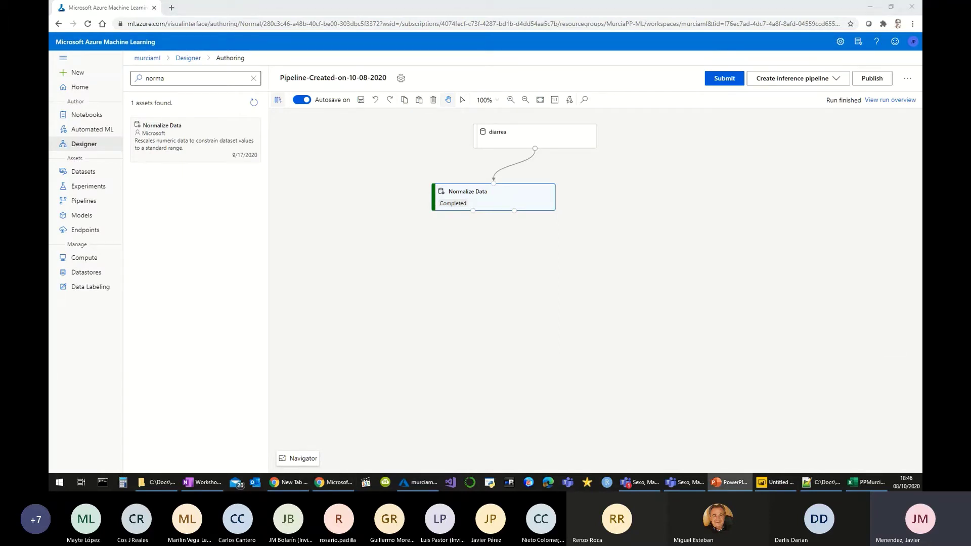
key("alt+Tab")
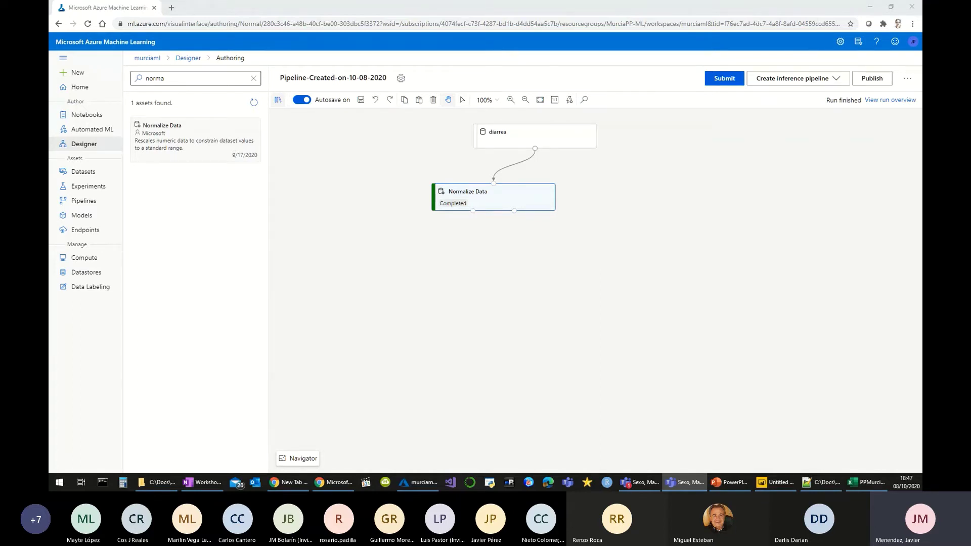
key("alt+Tab")
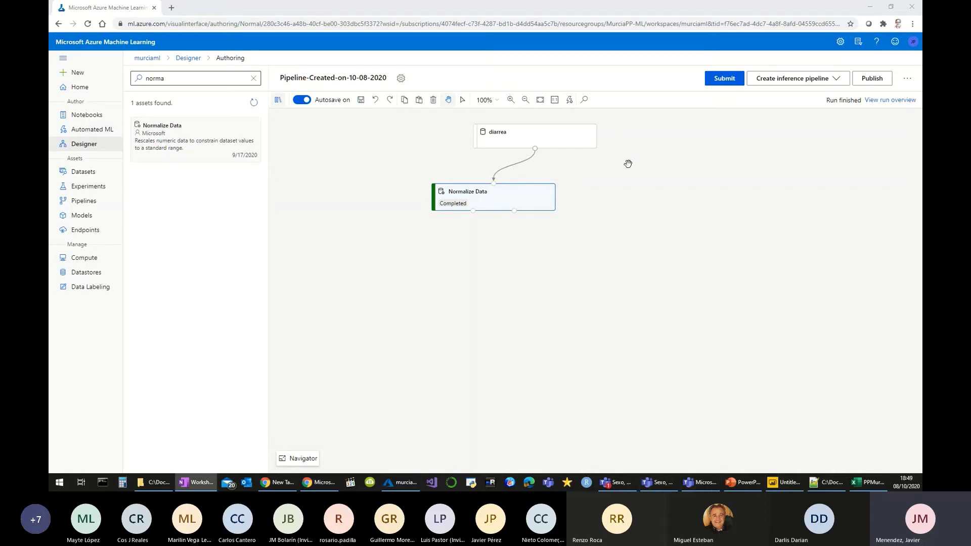
- Find the Split Data module in the asset library and add it to the canvas below Normalize Data
double_click(145, 78)
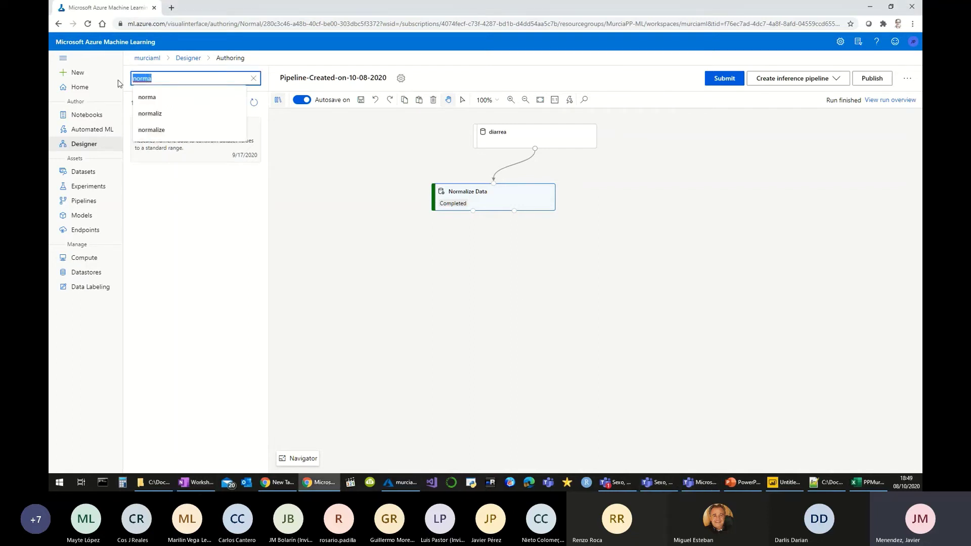
type("split")
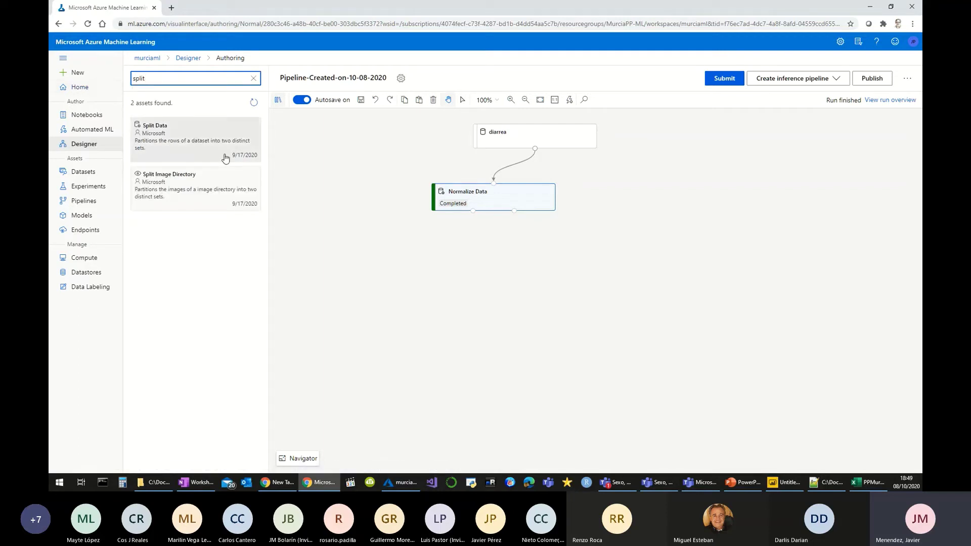
left_click_drag(225, 156, 529, 284)
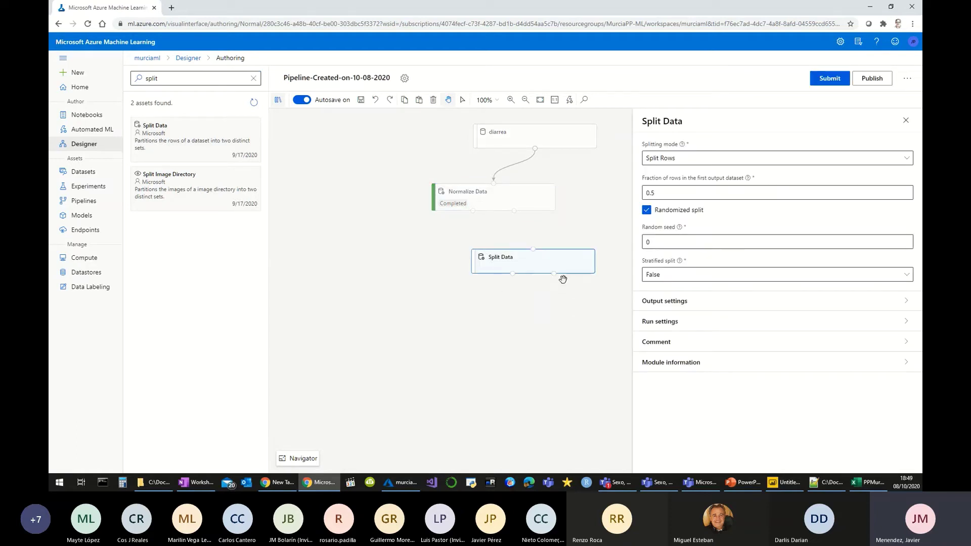
- Set the Split Data fraction of rows in the first output dataset to 0.7 and the random seed to 123
left_click(691, 195)
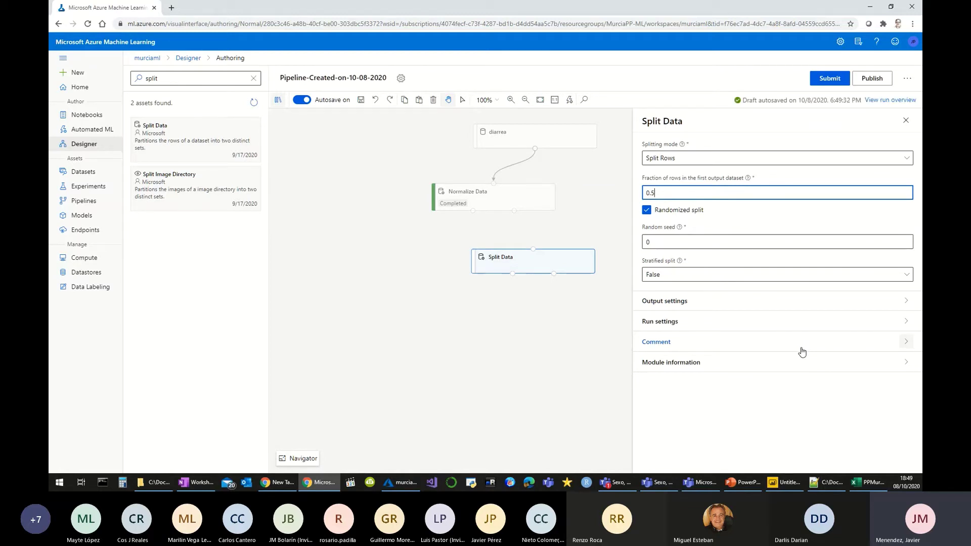
key("BackSpace")
type("7")
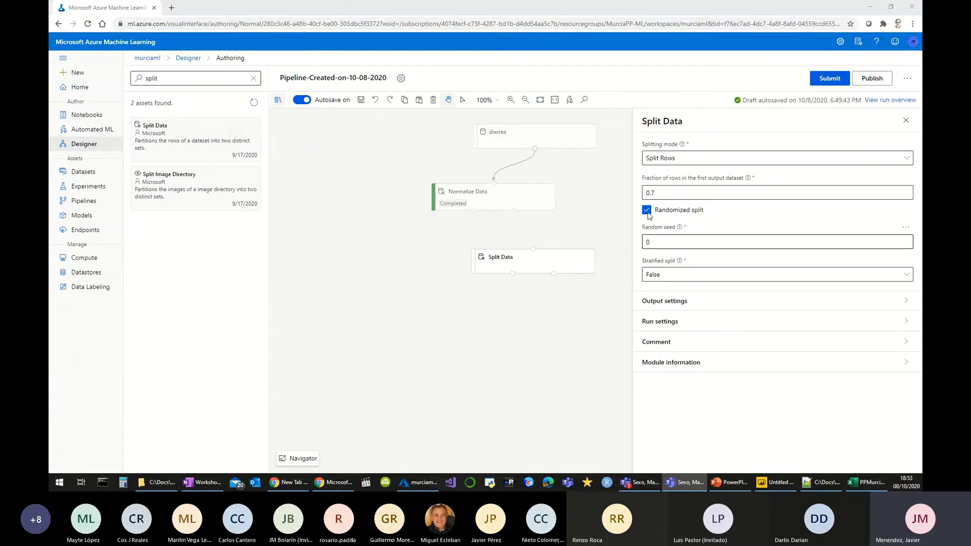
double_click(680, 242)
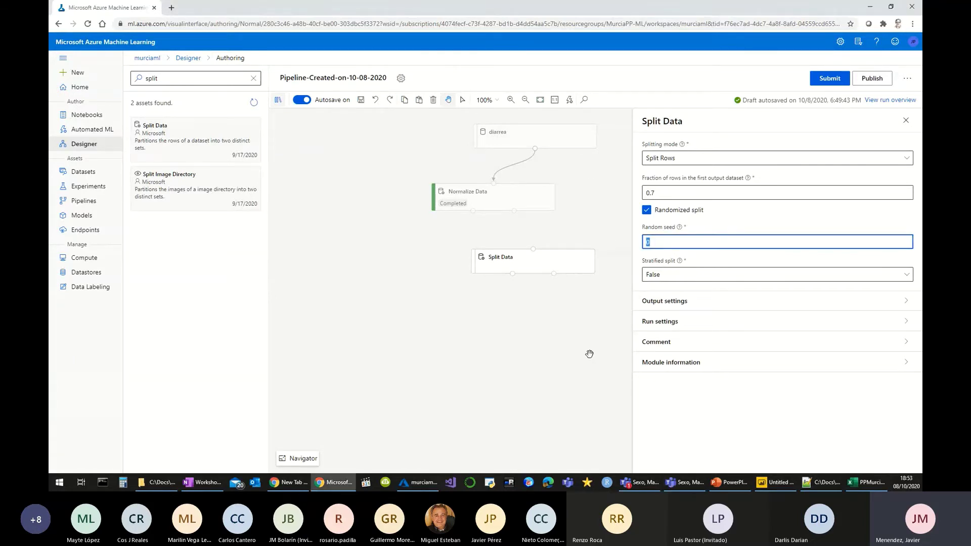
type("123")
left_click(557, 317)
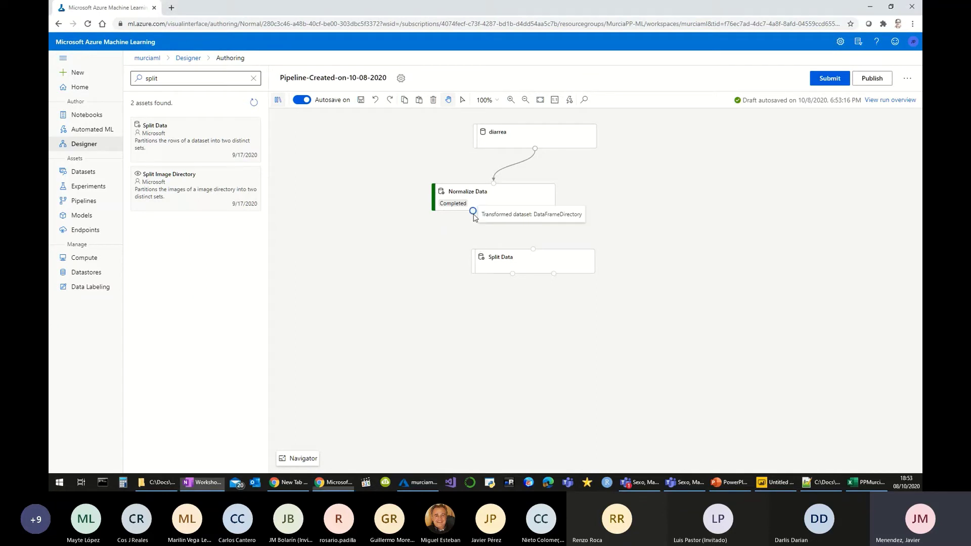
- Connect the transformed dataset output of Normalize Data to Split Data, place Split Data just beneath it, and check its split settings
left_click_drag(473, 210, 477, 271)
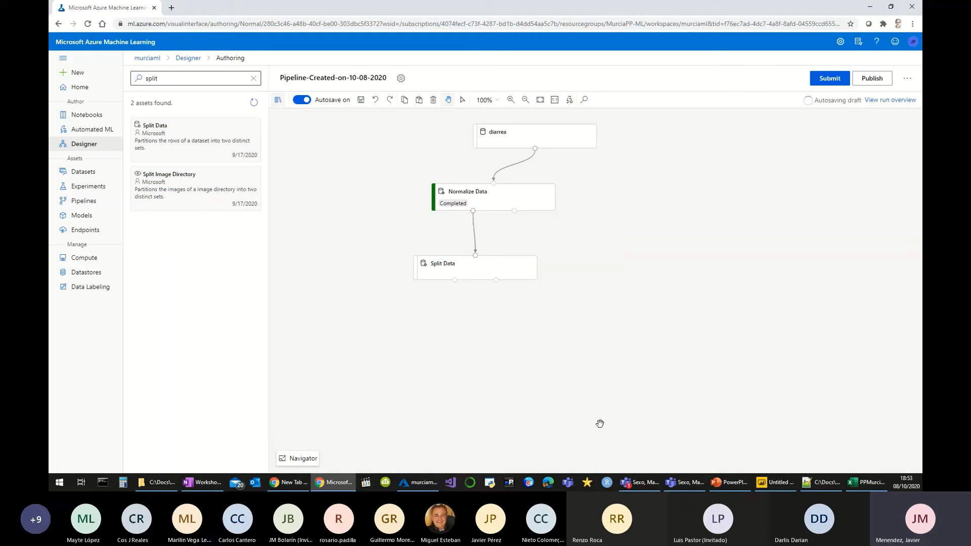
left_click_drag(505, 266, 506, 248)
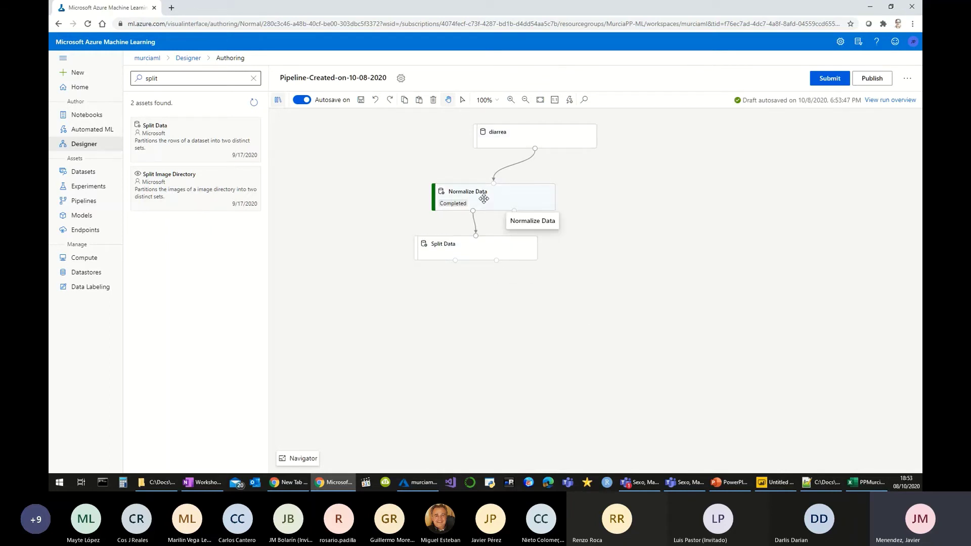
left_click(465, 248)
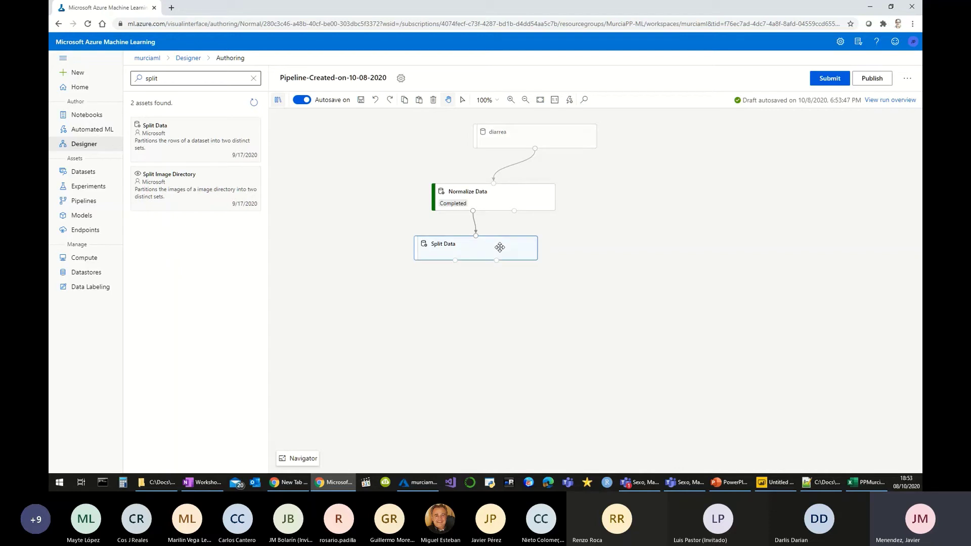
left_click(675, 193)
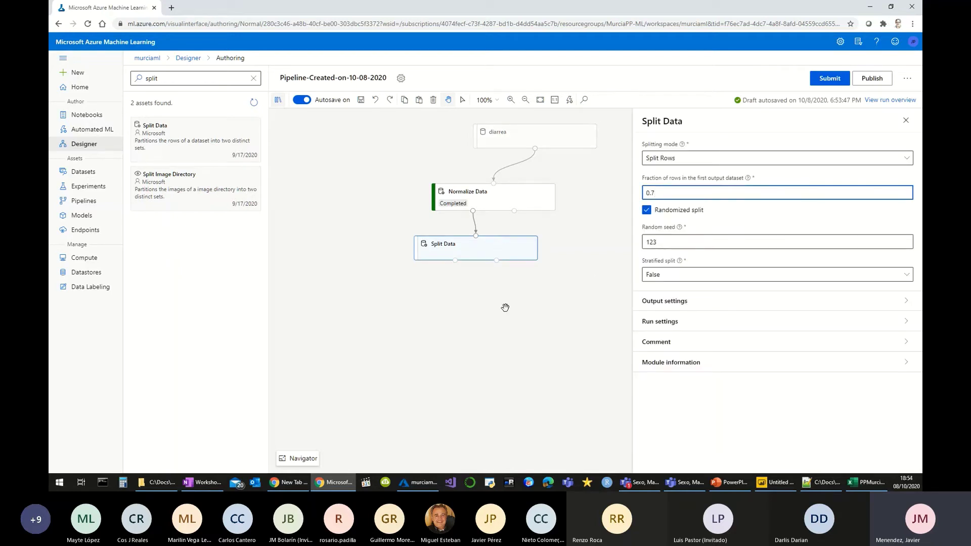
left_click(433, 308)
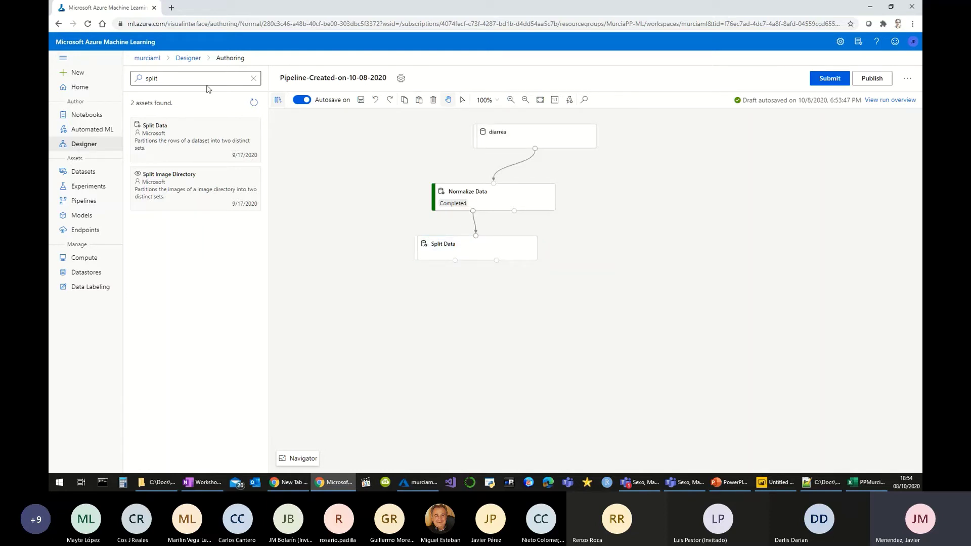
- Add the Train Model module below Split Data and connect the first Split Data output to its dataset input
left_click(253, 78)
left_click(236, 79)
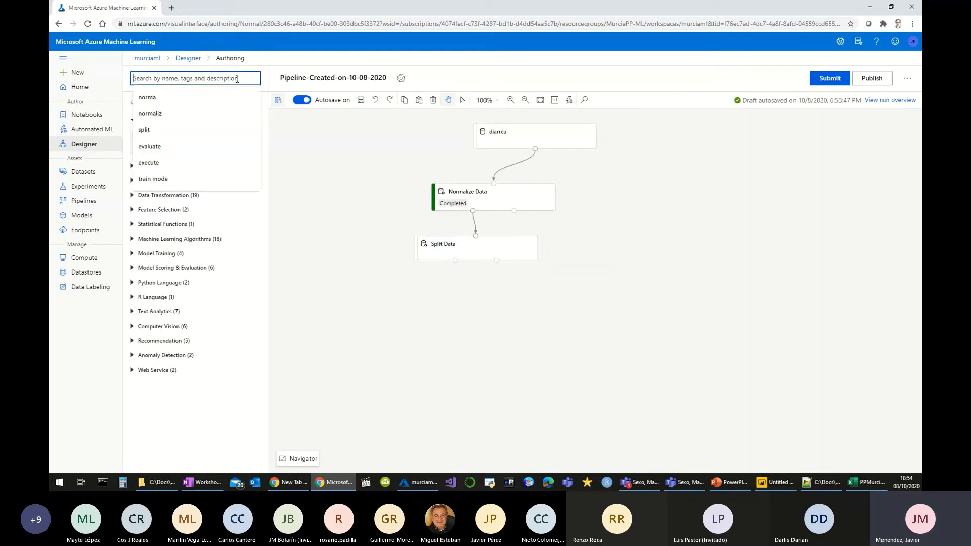
type("train")
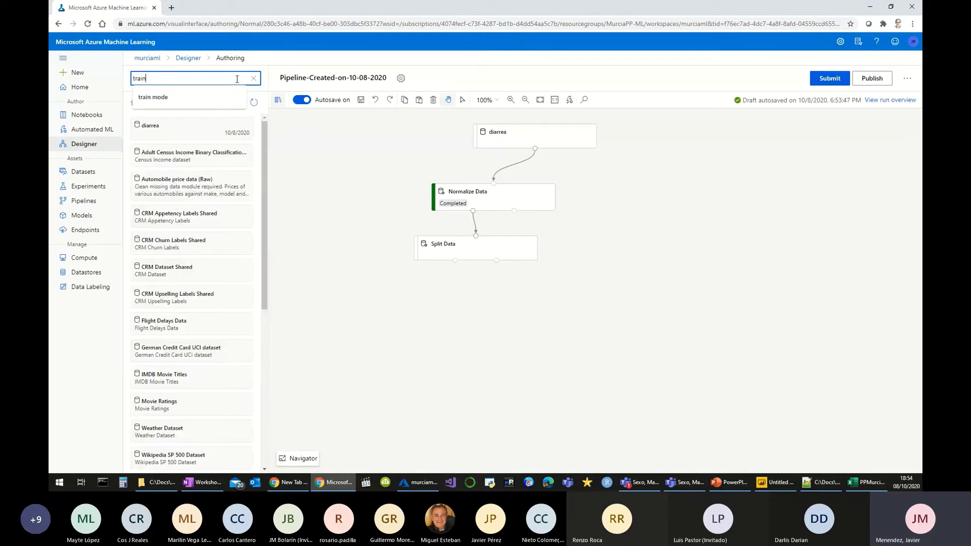
left_click(185, 97)
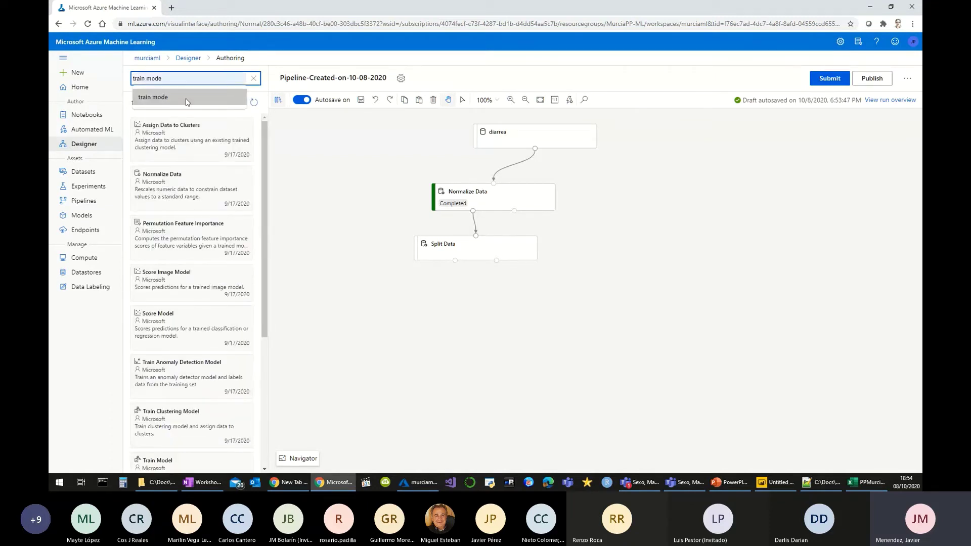
left_click_drag(184, 141, 462, 318)
left_click(462, 318)
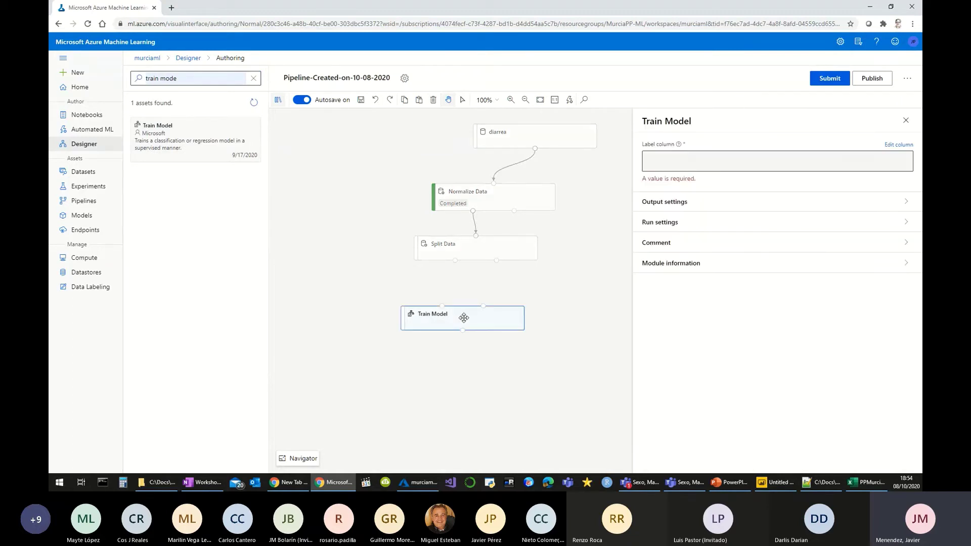
left_click_drag(455, 261, 484, 307)
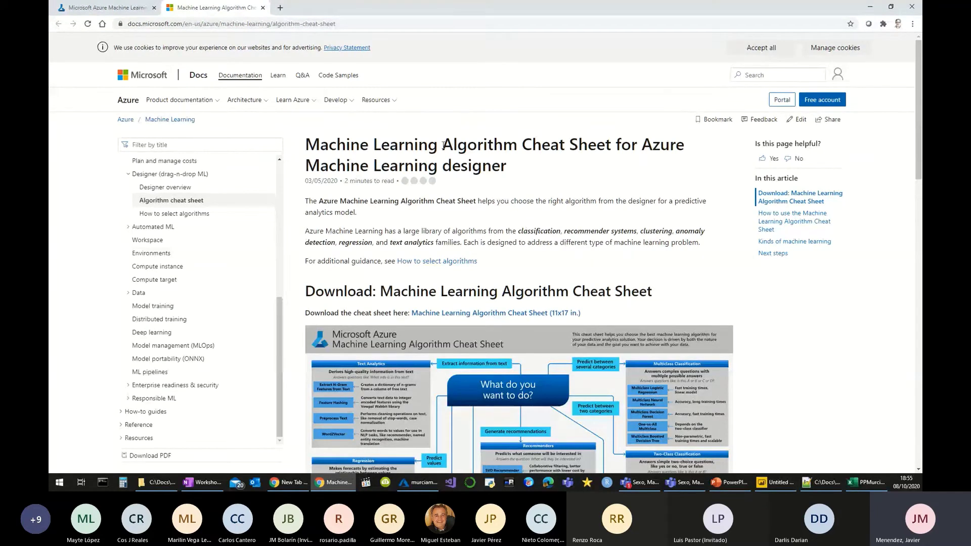
- Examine the Machine Learning Algorithm Cheat Sheet diagram on the Microsoft Docs page for choosing an algorithm
left_click_drag(444, 145, 653, 146)
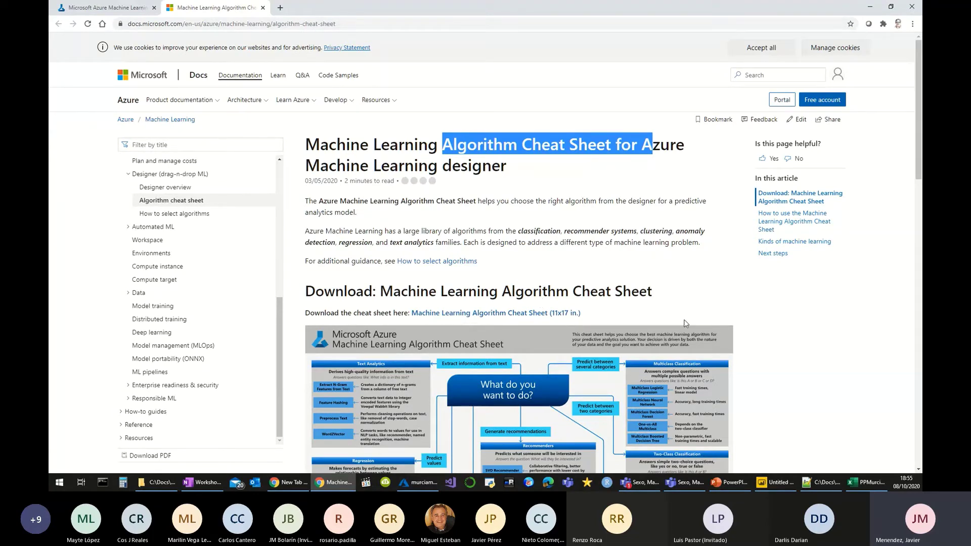
scroll(685, 322, "down", 2)
scroll(685, 321, "down", 2)
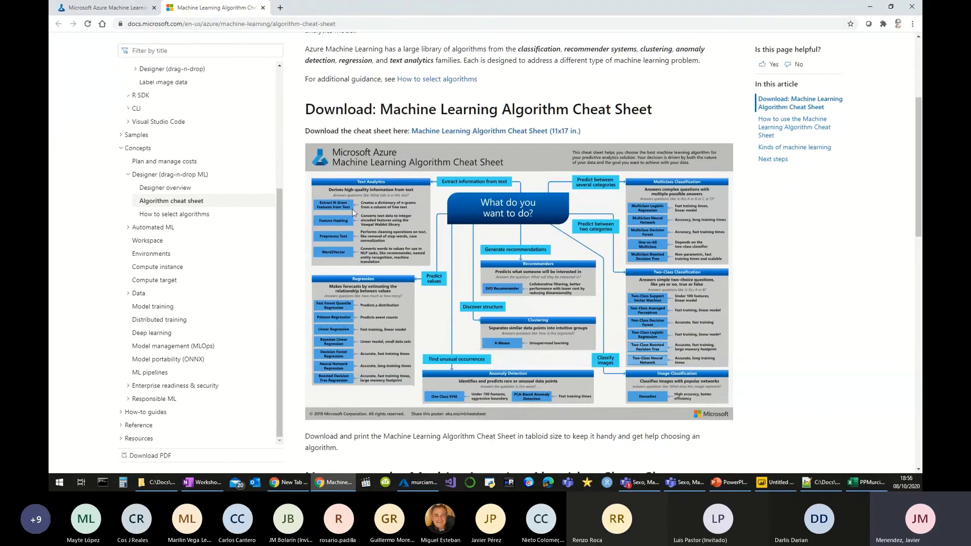
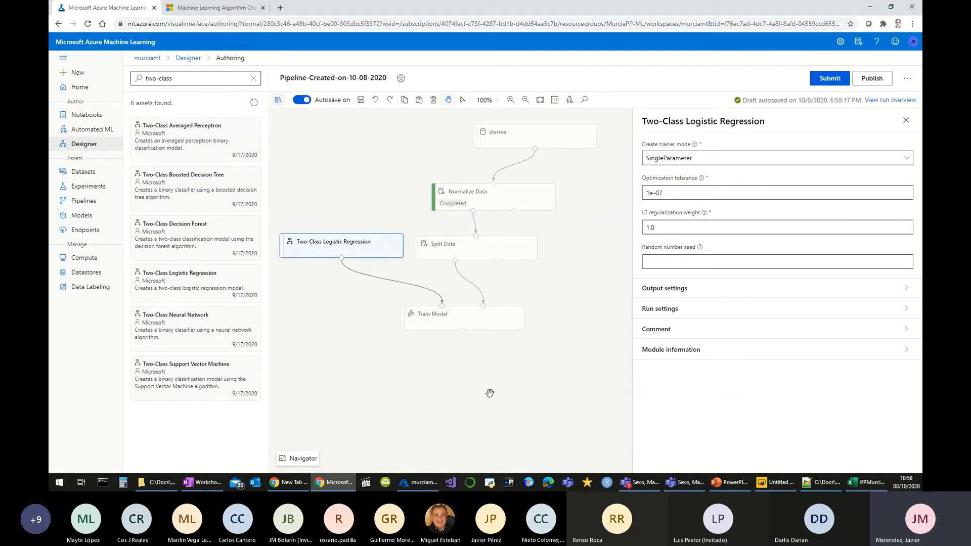
- Choose Diarrea by column name as the label column of Train Model
left_click(454, 325)
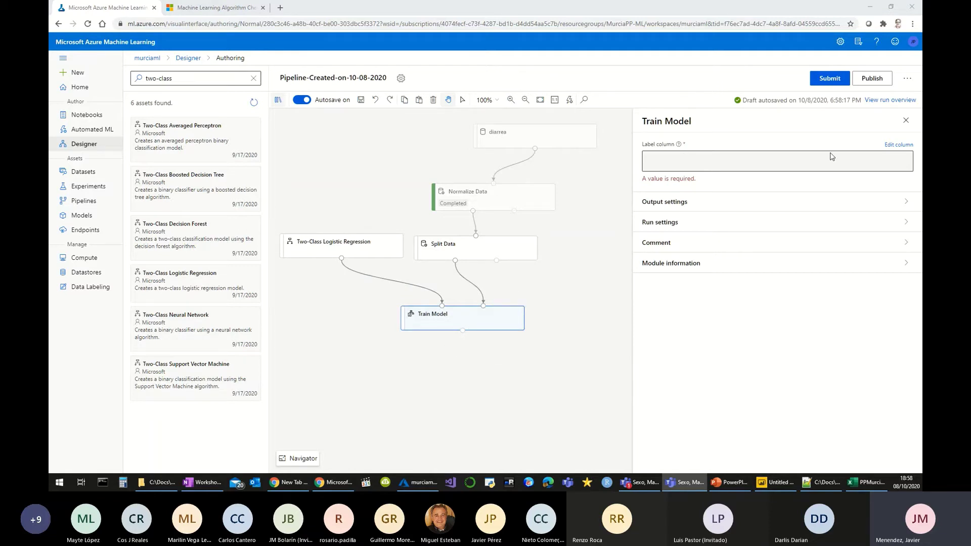
left_click(903, 146)
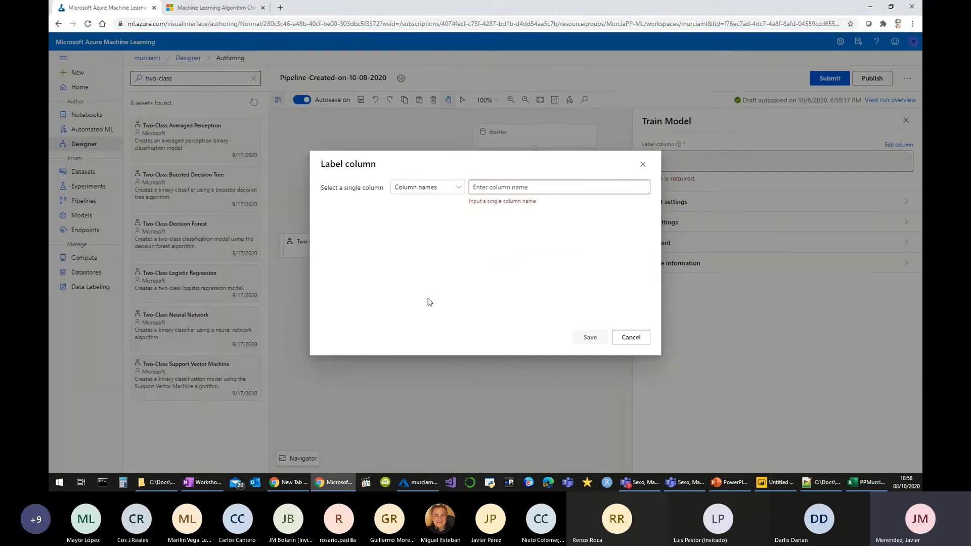
left_click(488, 187)
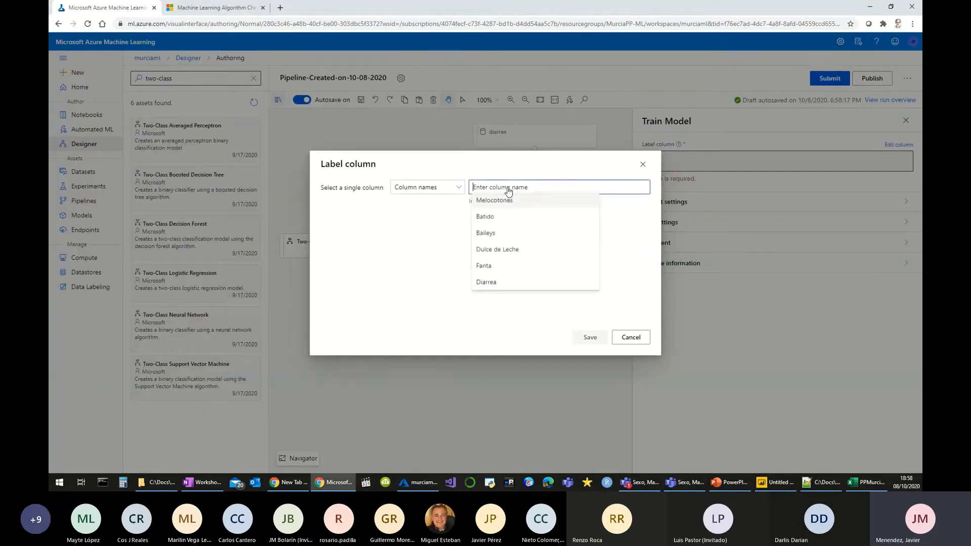
left_click(495, 282)
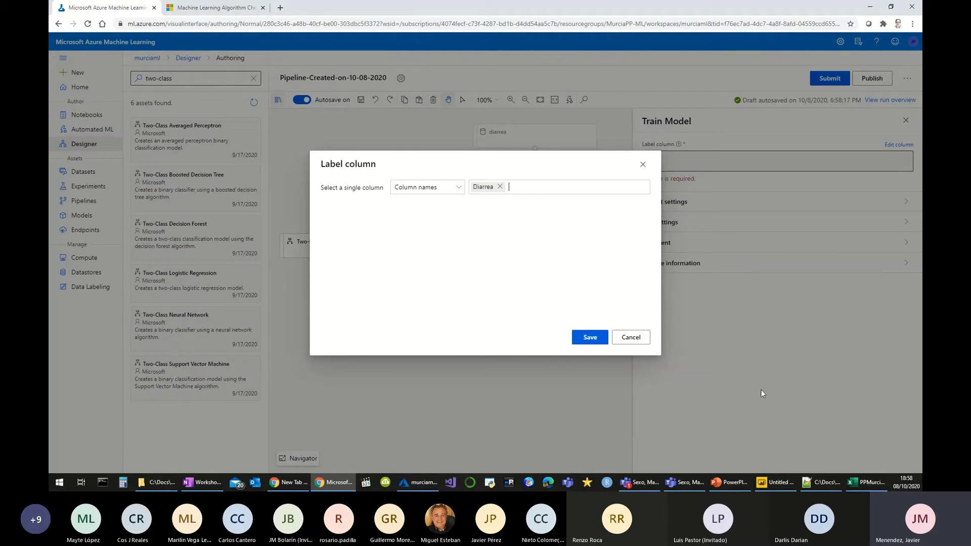
- Check the PPMurciaDemoDatav2 columns in Notepad++ and Excel, and save the label column selection back in Azure Machine Learning
left_click(825, 481)
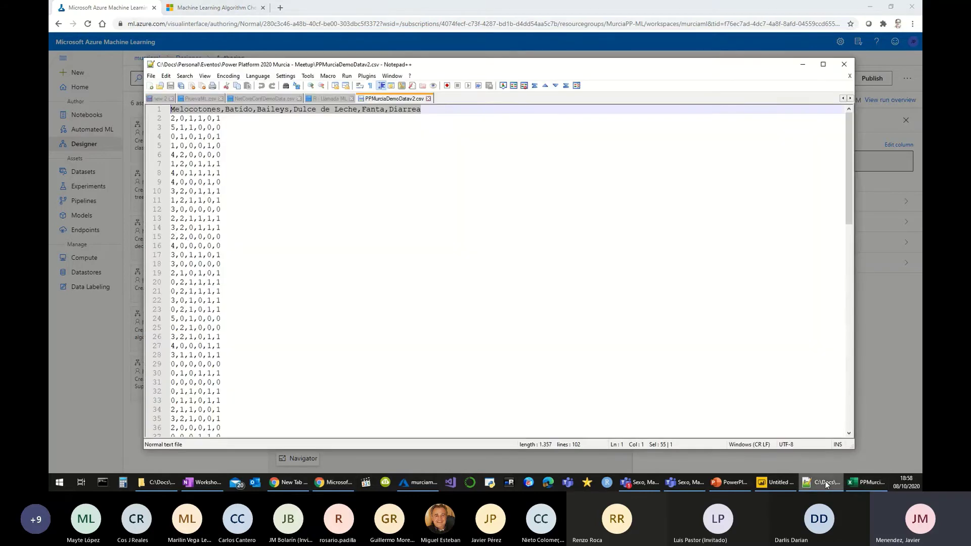
left_click(861, 484)
left_click_drag(84, 131, 348, 136)
left_click(364, 132)
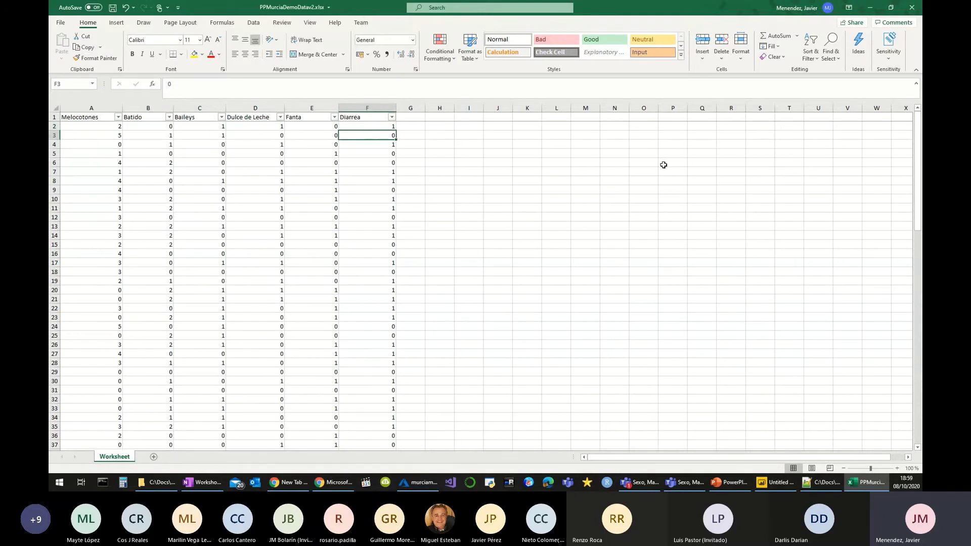
left_click(875, 11)
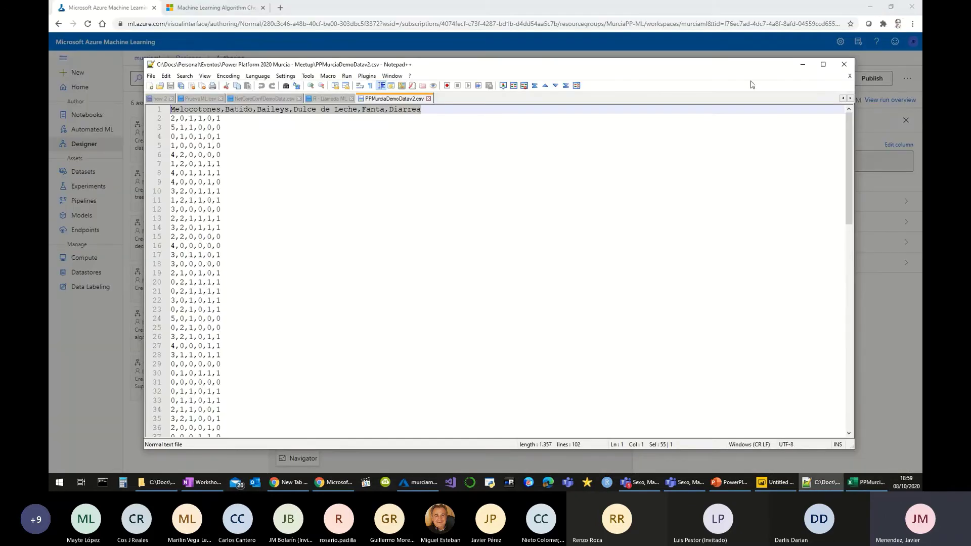
left_click(804, 64)
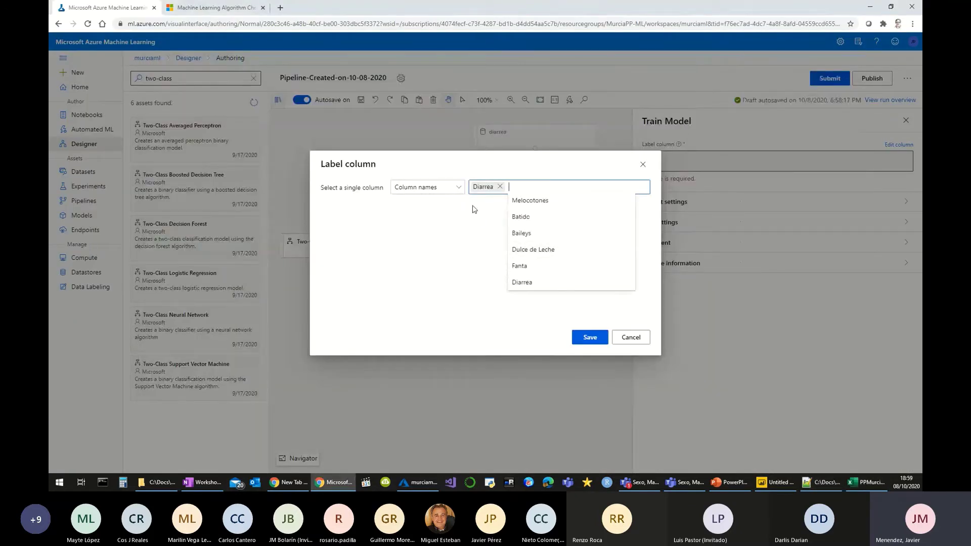
left_click(585, 336)
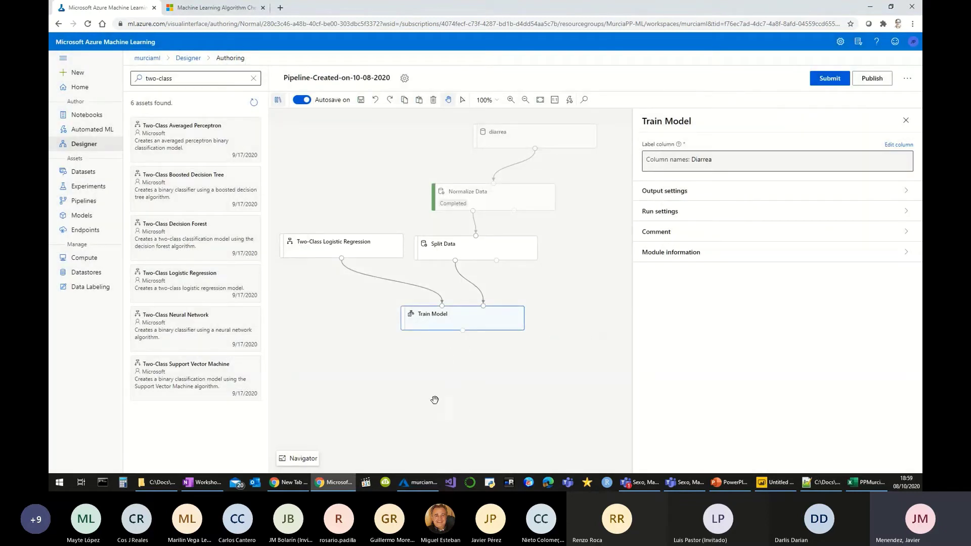
- Add the Score Model module below Train Model and connect the Train Model output to its trained model input
left_click(254, 79)
left_click(254, 79)
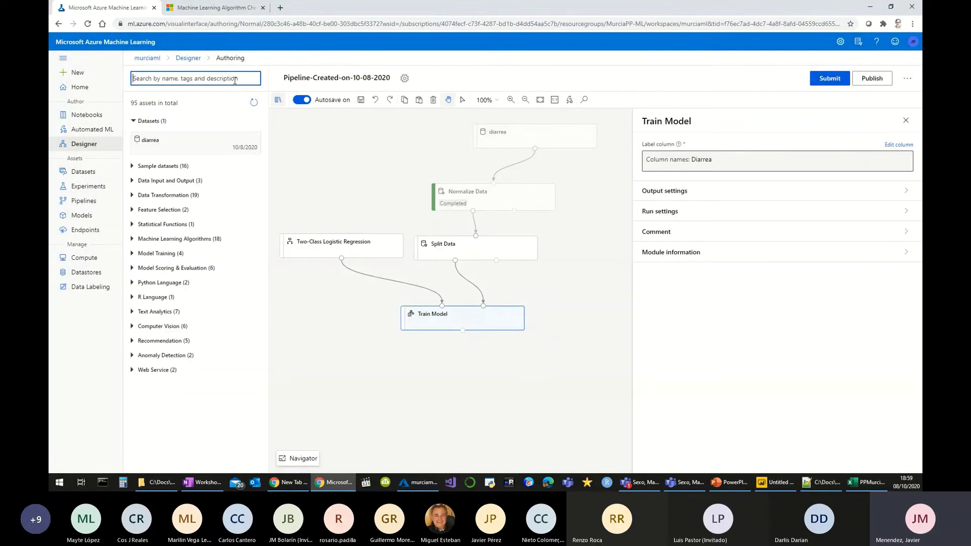
left_click(235, 80)
type("score")
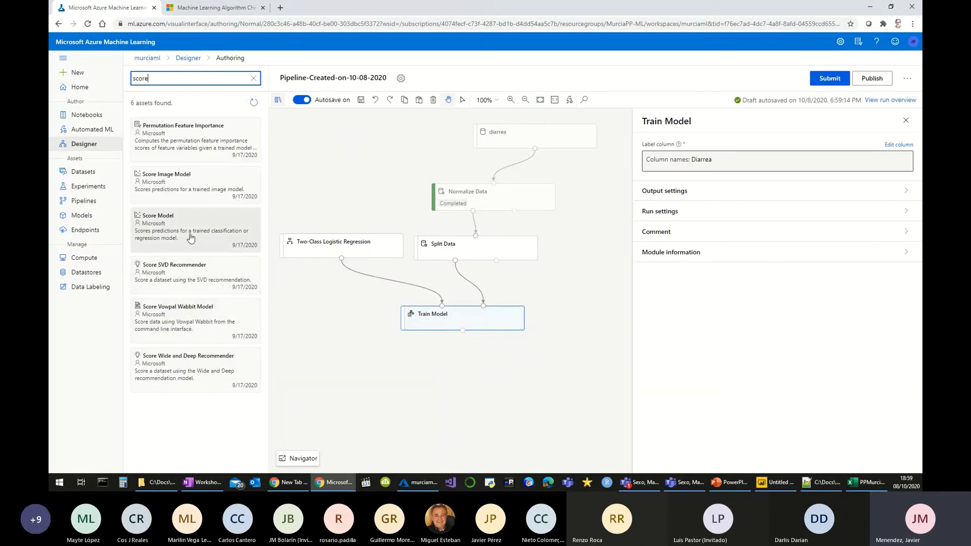
left_click_drag(191, 238, 460, 366)
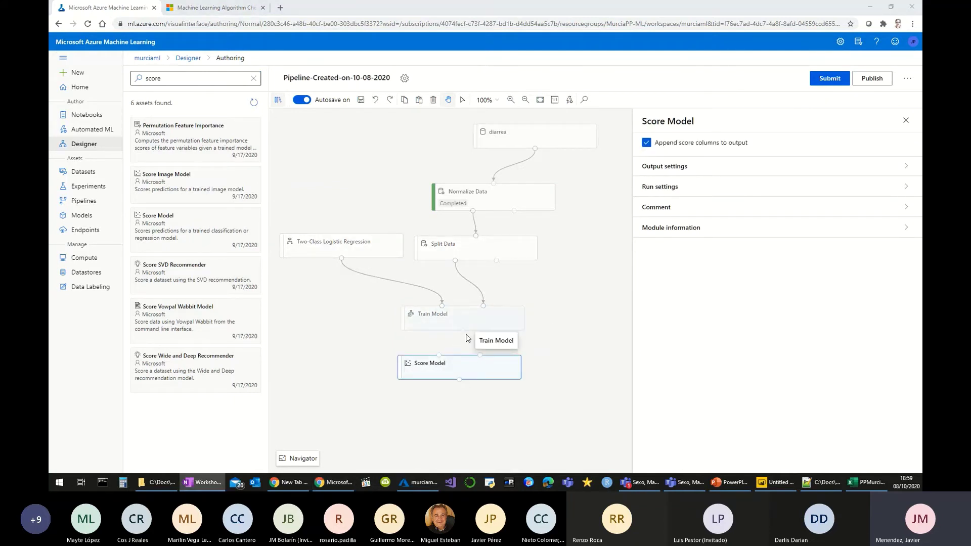
left_click_drag(462, 330, 440, 356)
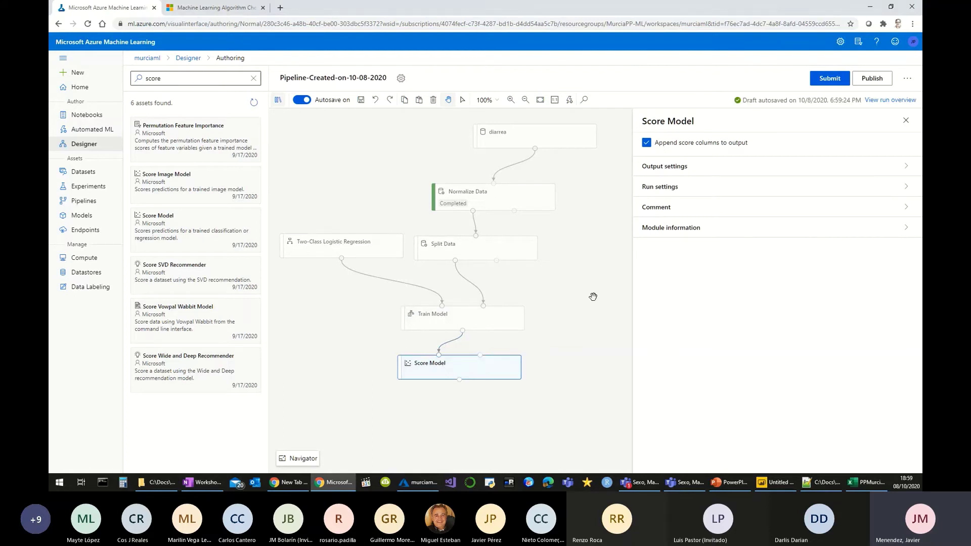
- Try to submit the pipeline with the Train Model and Score Model modules in place
left_click(490, 322)
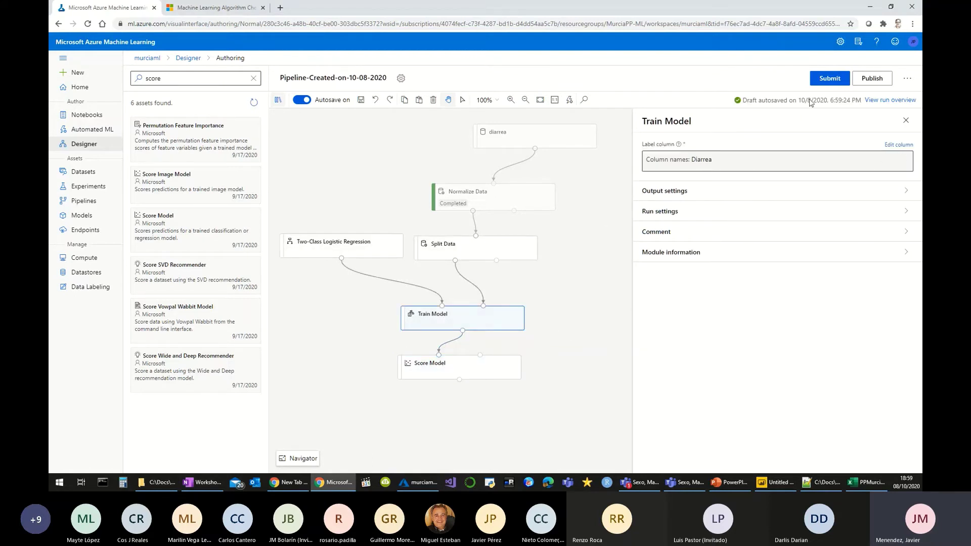
left_click(830, 79)
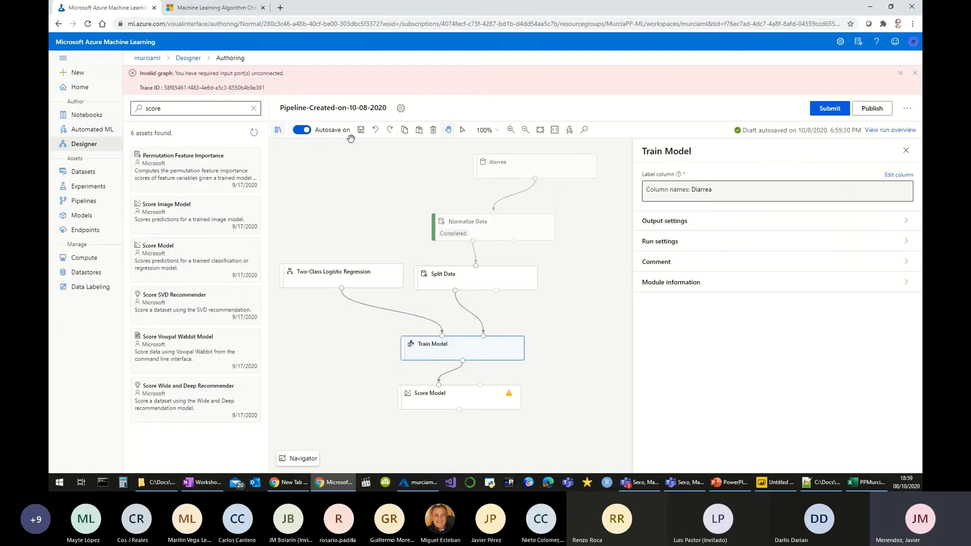
- Reposition Score Model beside Train Model's output and connect the second Split Data output to its dataset input
left_click(484, 398)
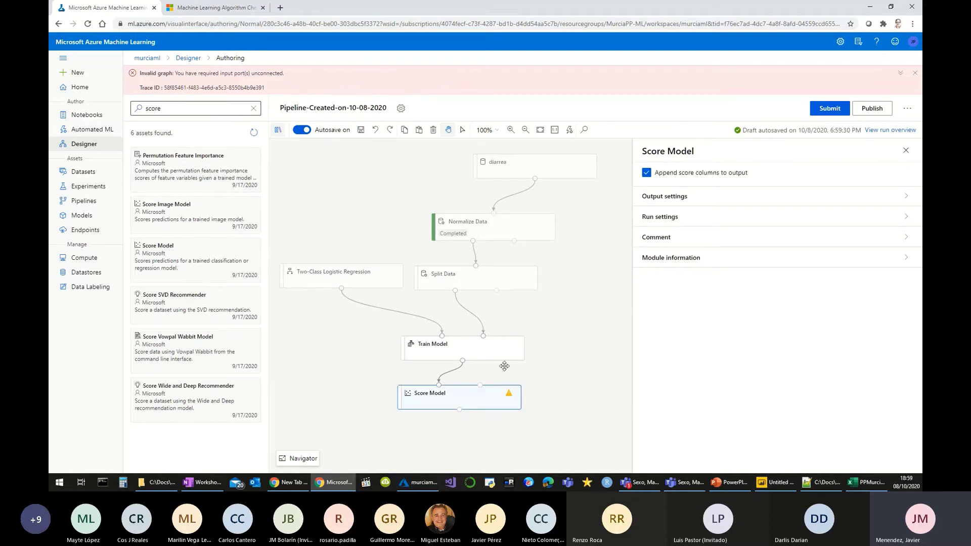
left_click_drag(472, 393, 542, 396)
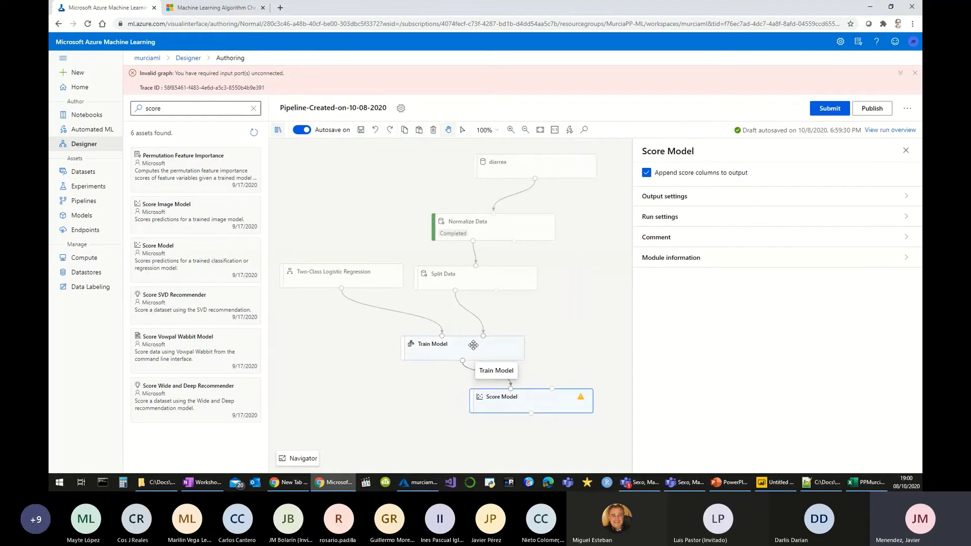
left_click_drag(497, 291, 552, 388)
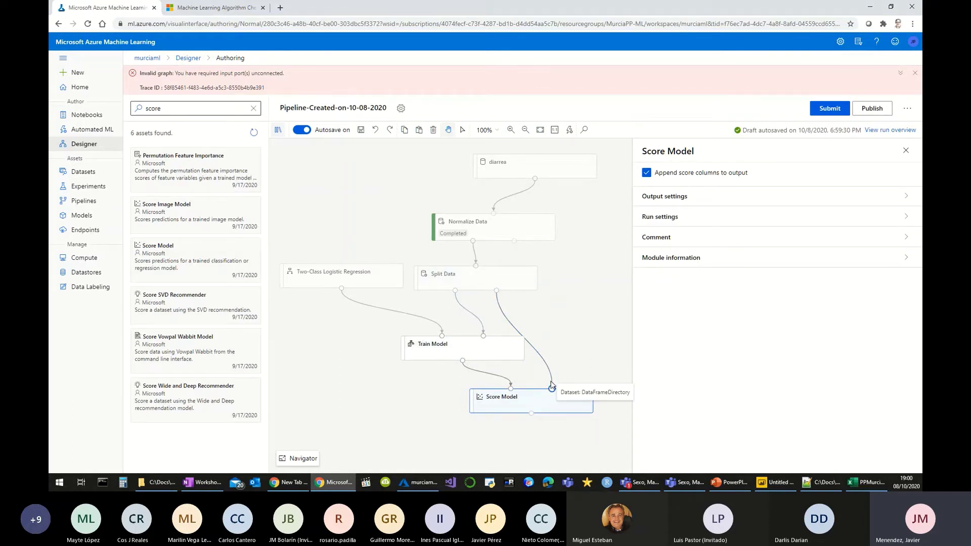
- Submit the pipeline run under the existing Entrenamiento experiment with the description Pipeline-Created-on-10-08-2020
left_click(824, 110)
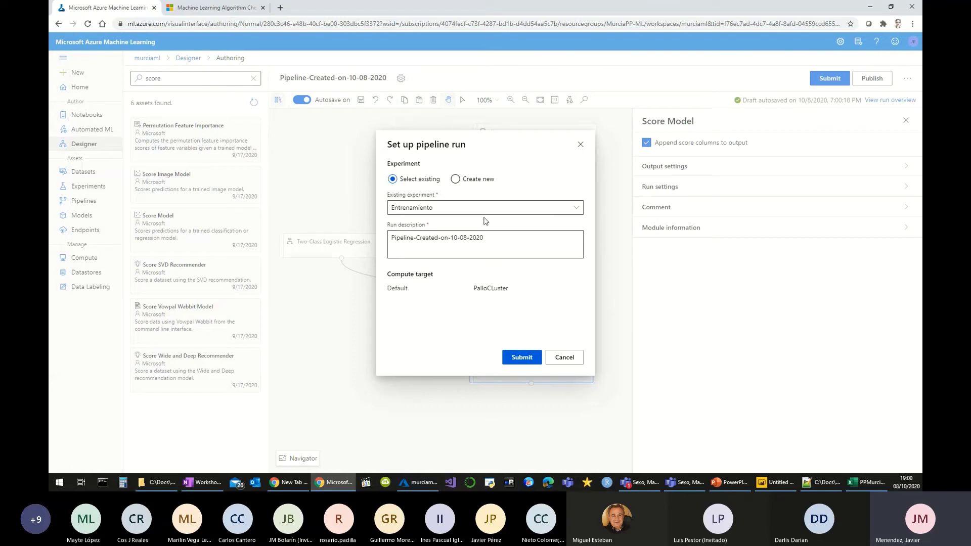
left_click(506, 363)
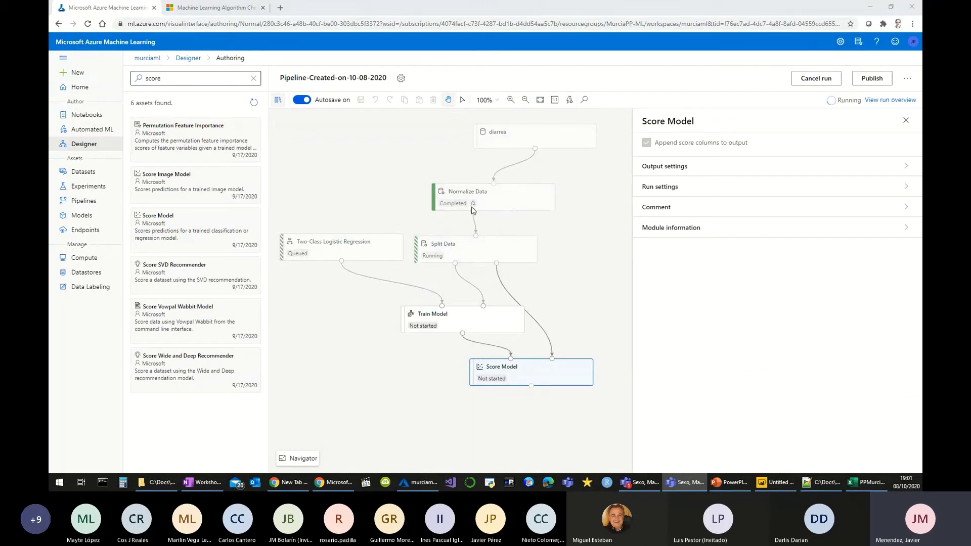
- Play the video on the DeepFake-Marketing AI slide of the PowerPoint presentation
mouse_move(478, 203)
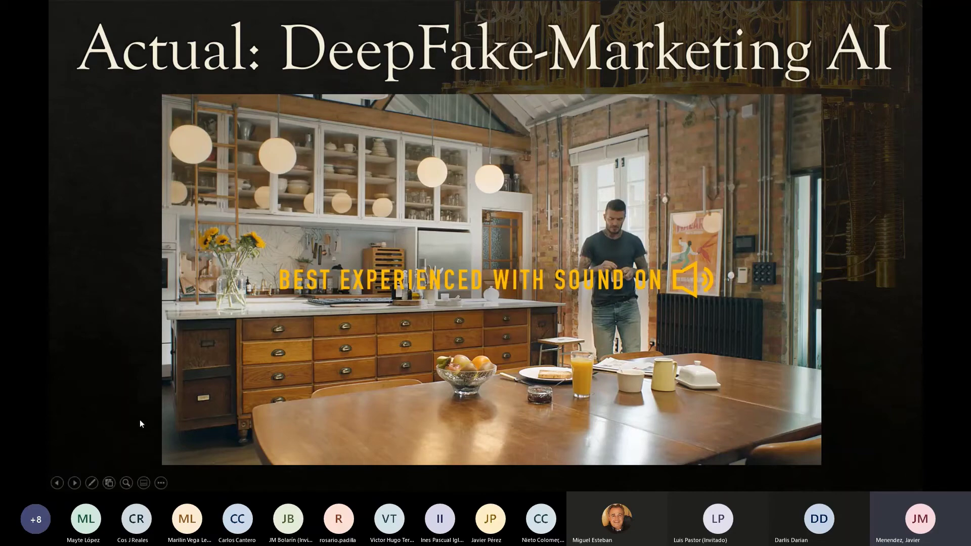
left_click(178, 454)
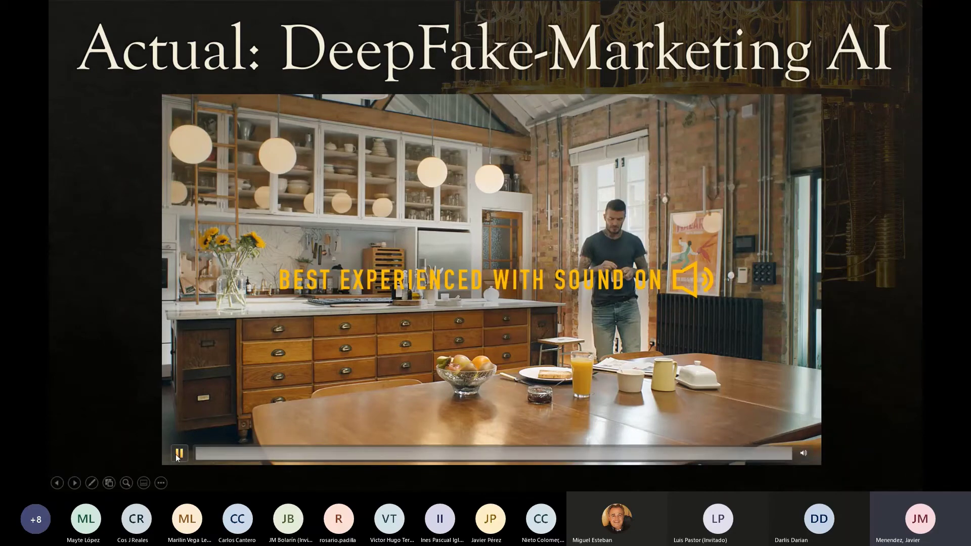
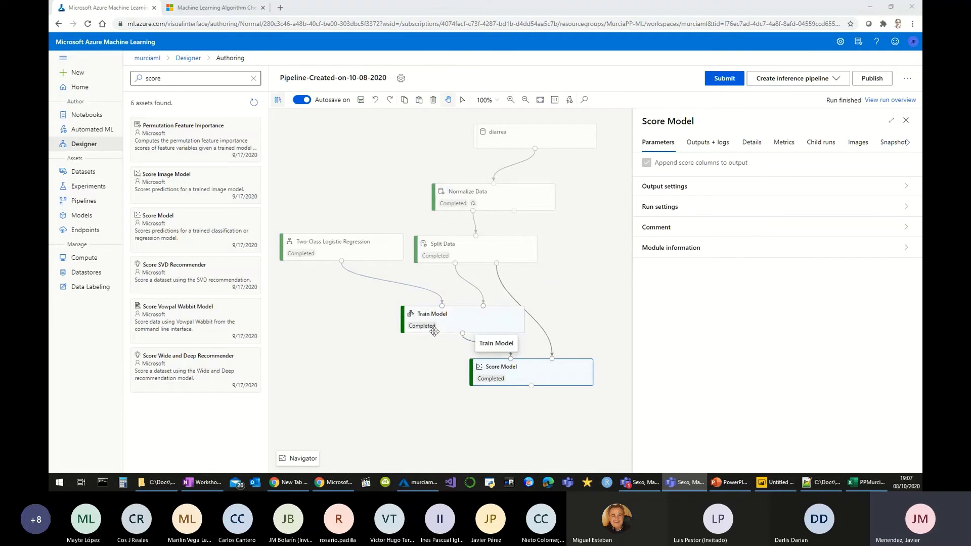
- View the Trained_model output of the Train Model module and close its output instructions
left_click(481, 316)
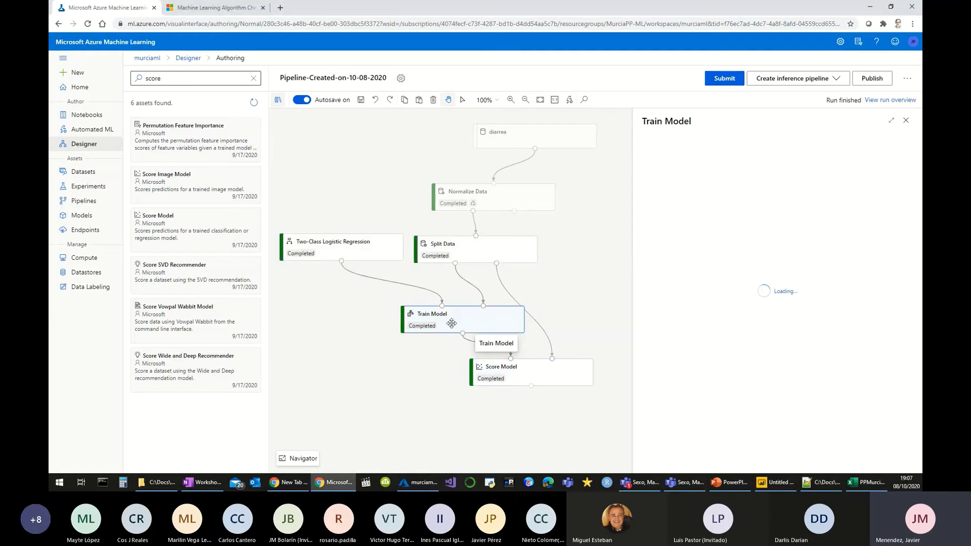
right_click(478, 324)
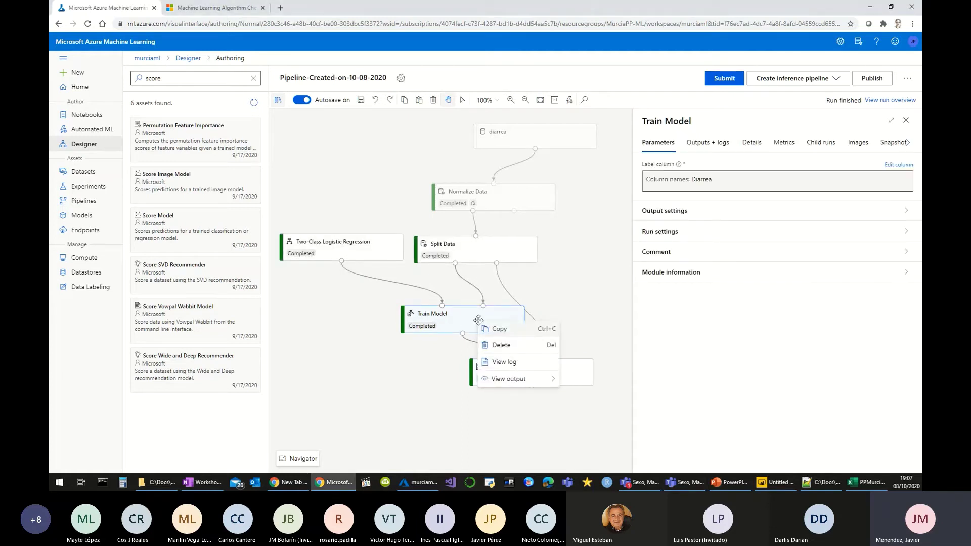
mouse_move(519, 385)
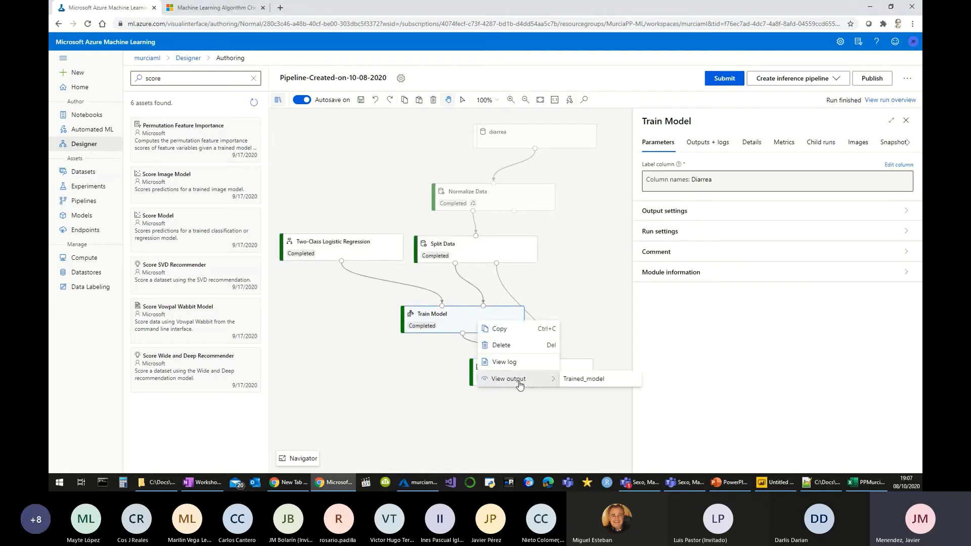
left_click(585, 381)
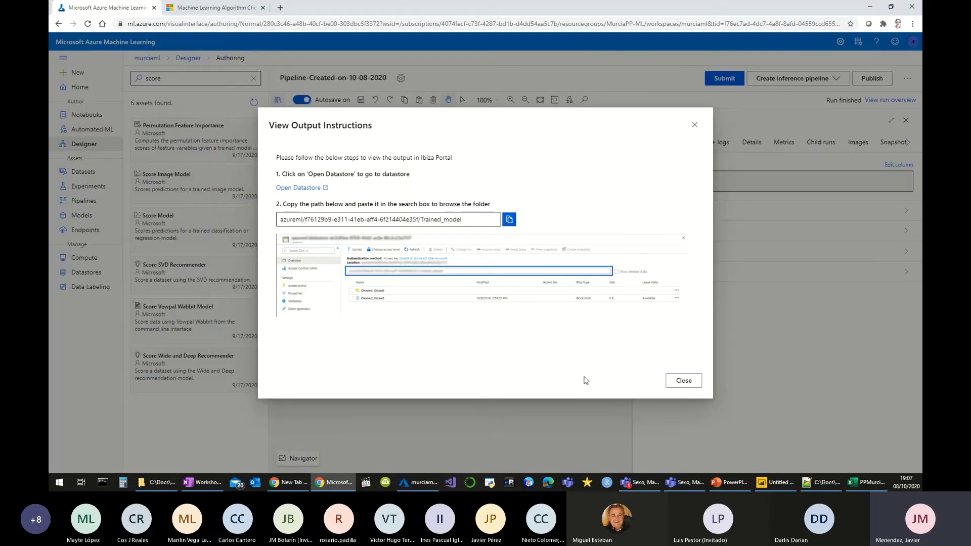
left_click(694, 125)
- Visualize the scored dataset of Score Model and examine the Scored Labels and Scored Probabilities columns
right_click(516, 375)
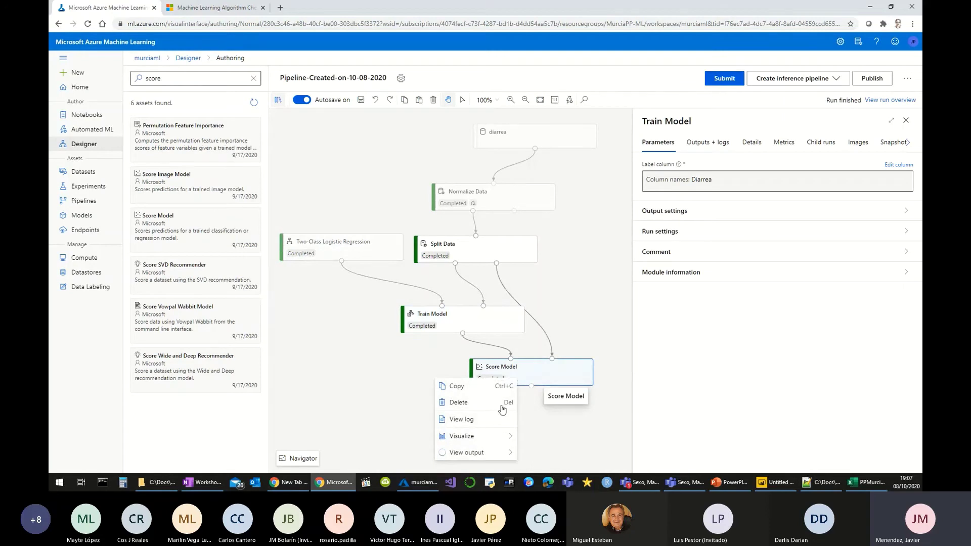
mouse_move(492, 444)
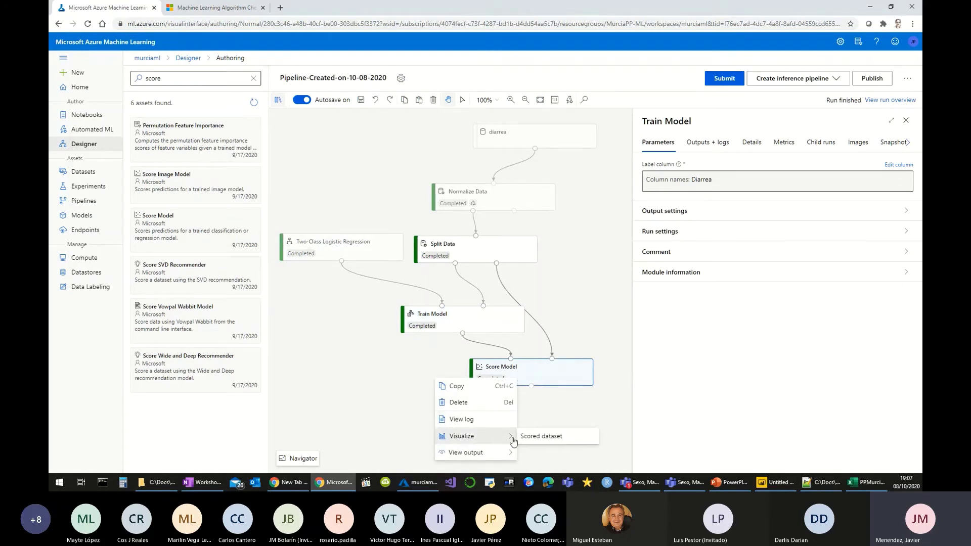
left_click(546, 441)
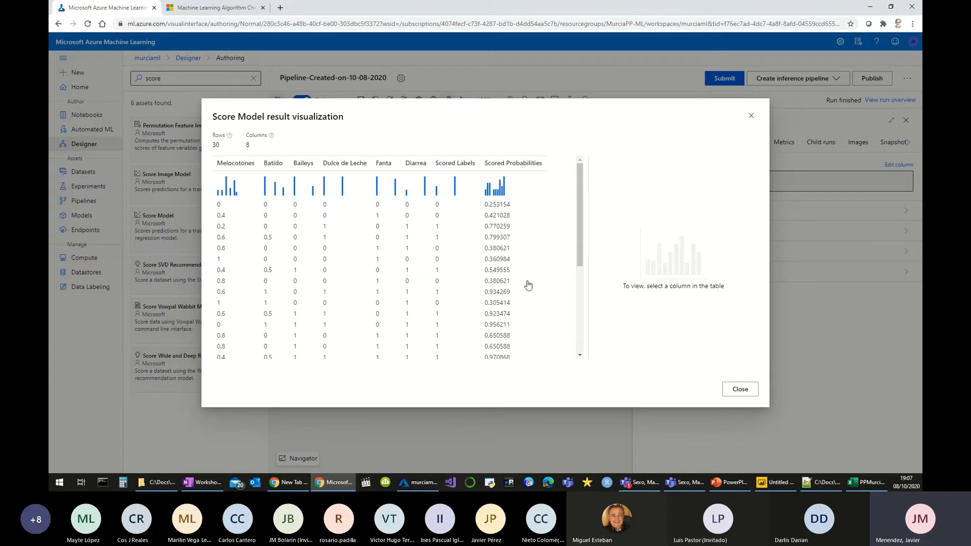
left_click(452, 166)
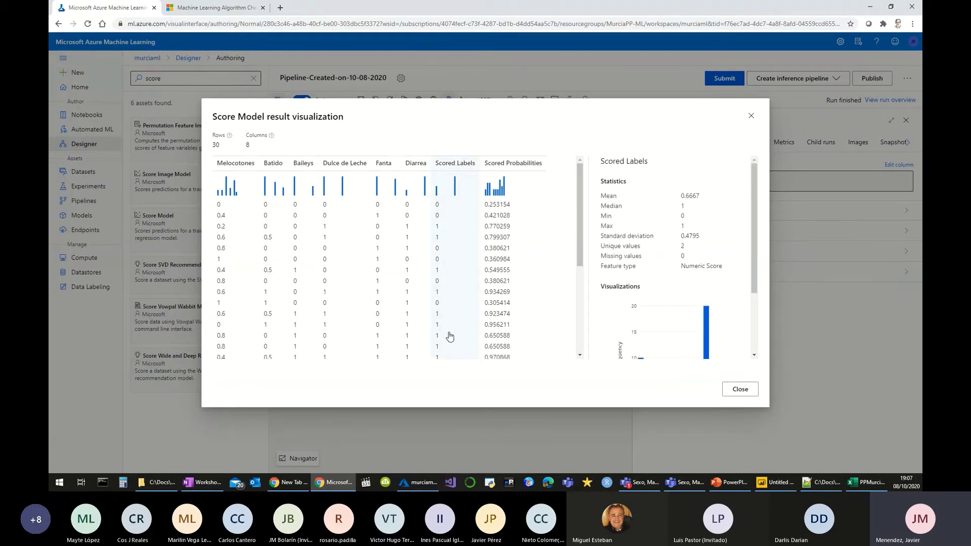
left_click(528, 167)
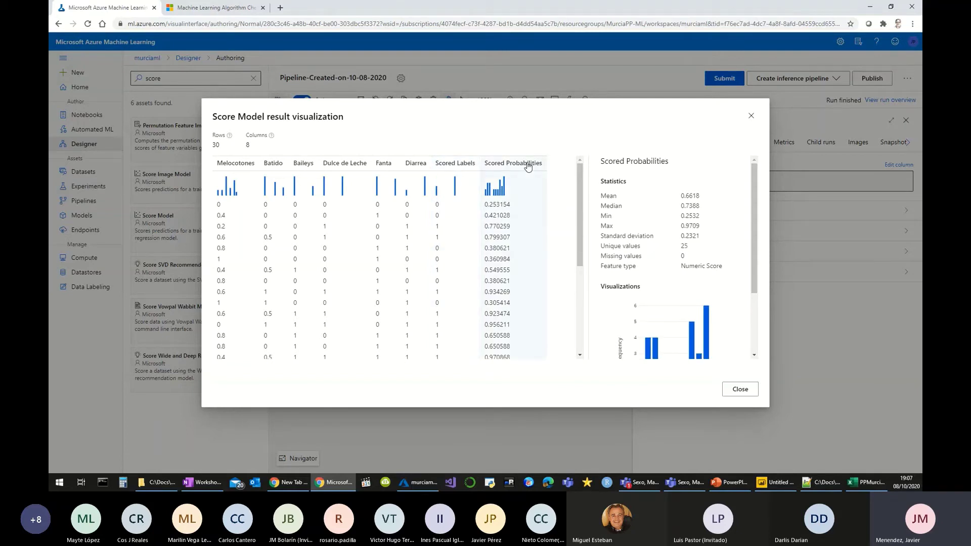
left_click(445, 167)
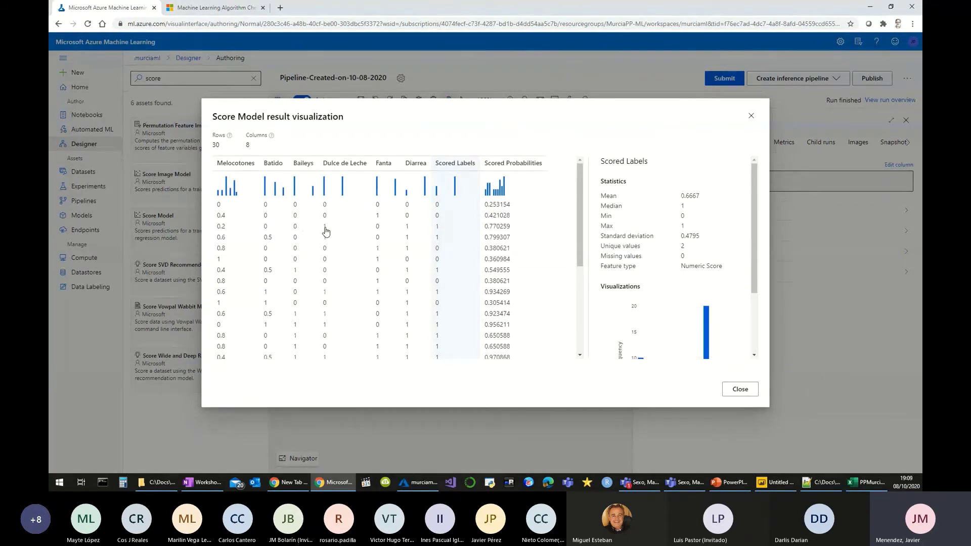
- Compare the Melocotones, Diarrea, Scored Labels and Dulce de Leche columns of the scored dataset, and close the visualization
left_click(221, 232)
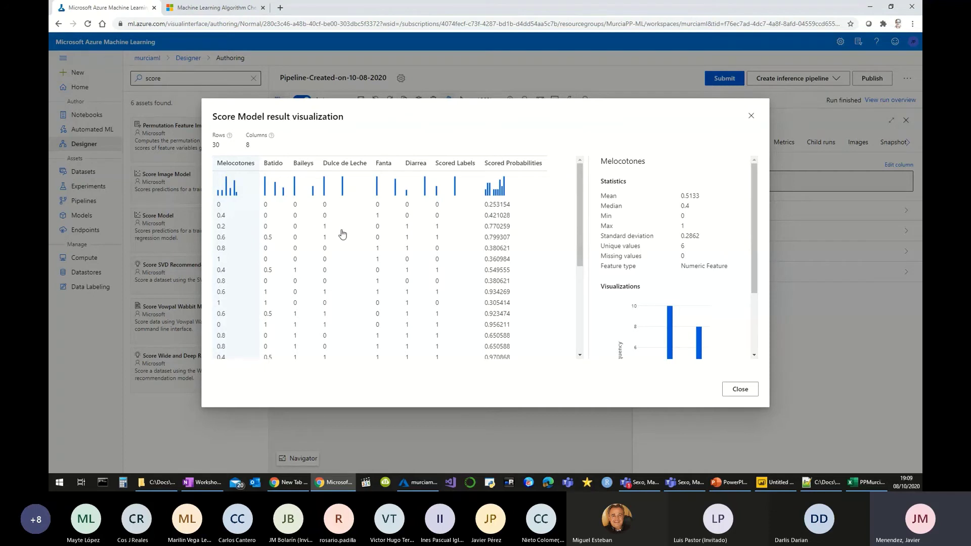
left_click(408, 233)
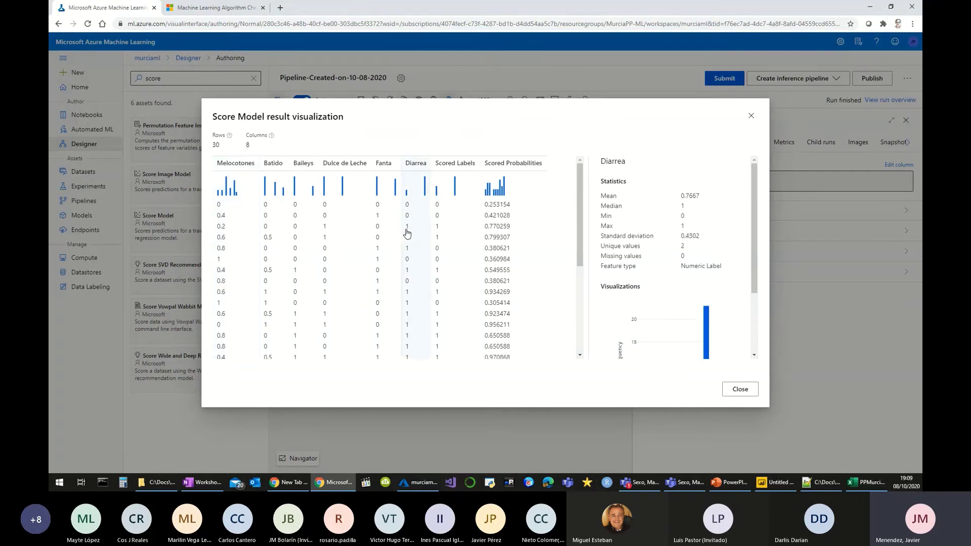
left_click(441, 231)
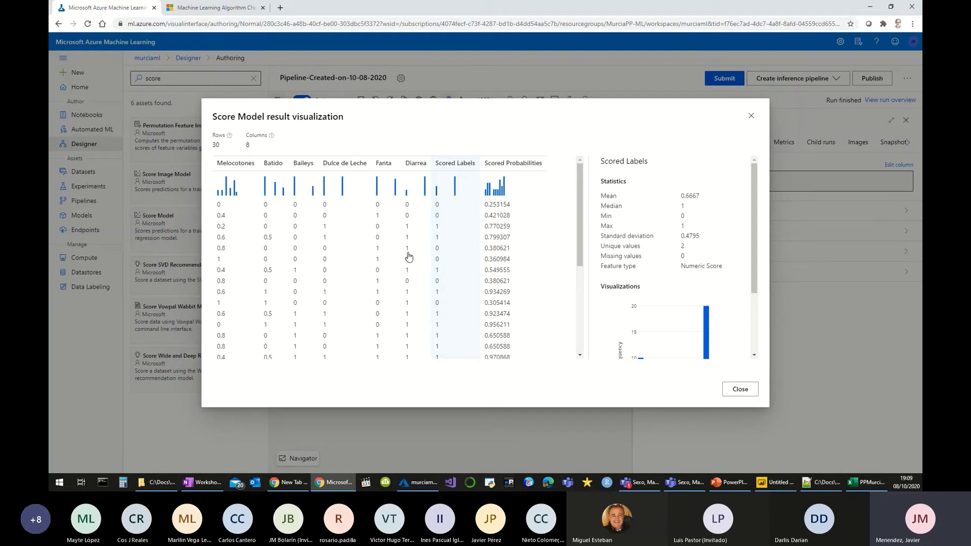
left_click(332, 255)
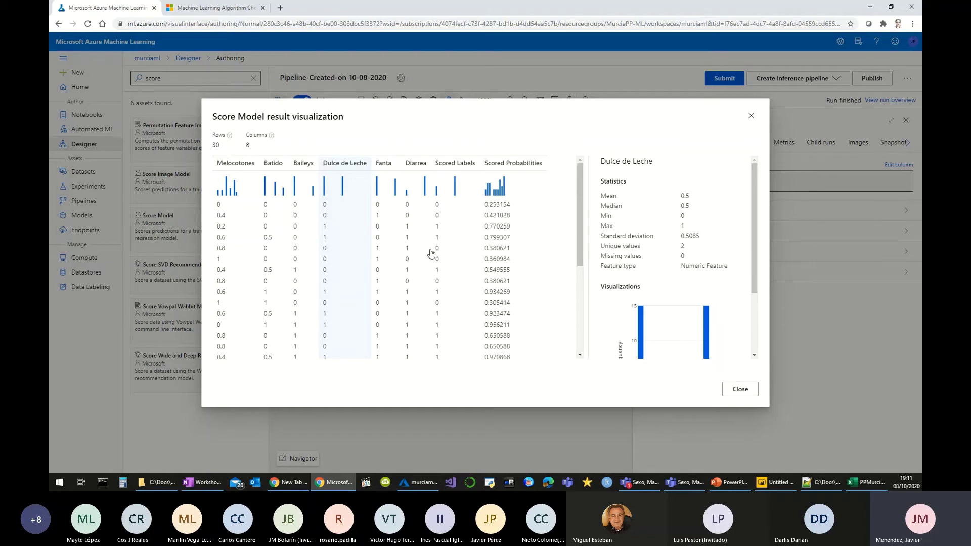
scroll(689, 278, "down", 2)
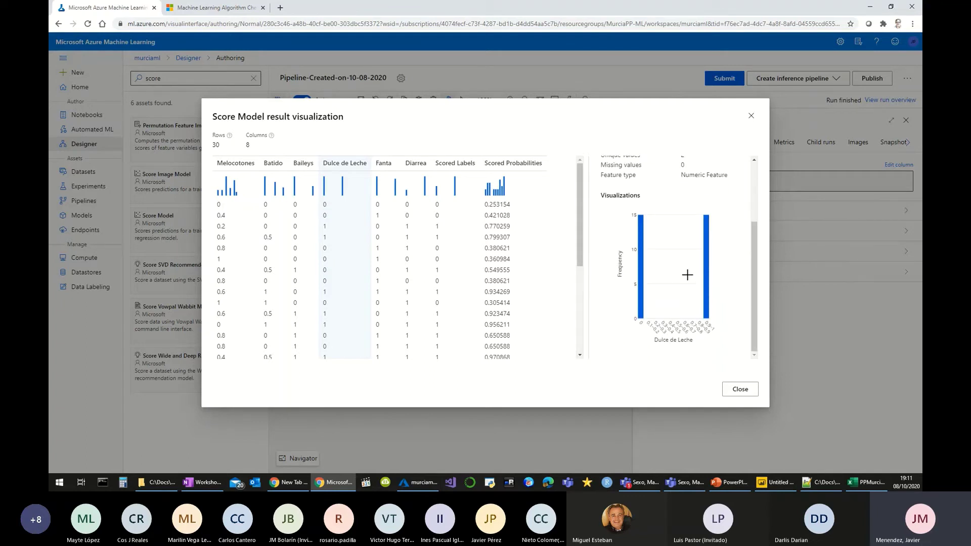
scroll(687, 275, "up", 2)
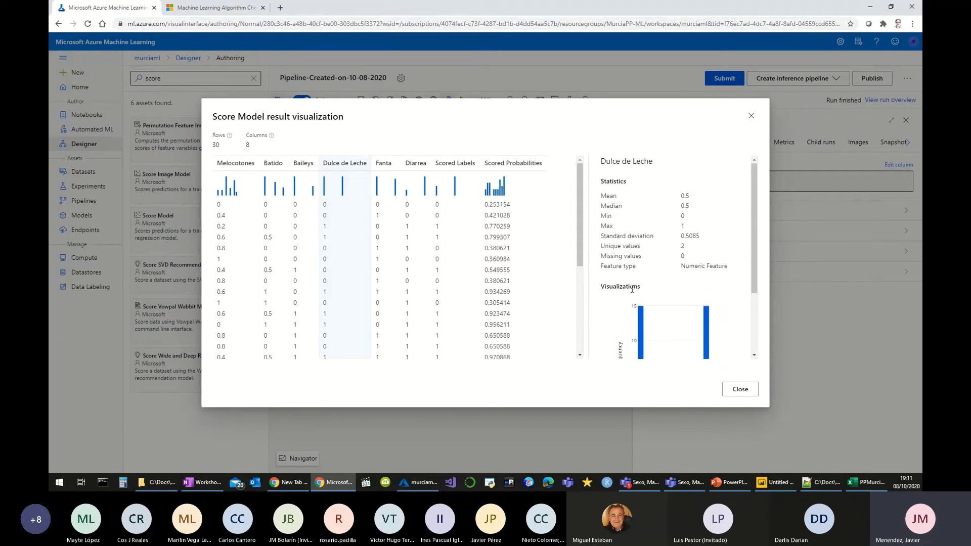
left_click(741, 390)
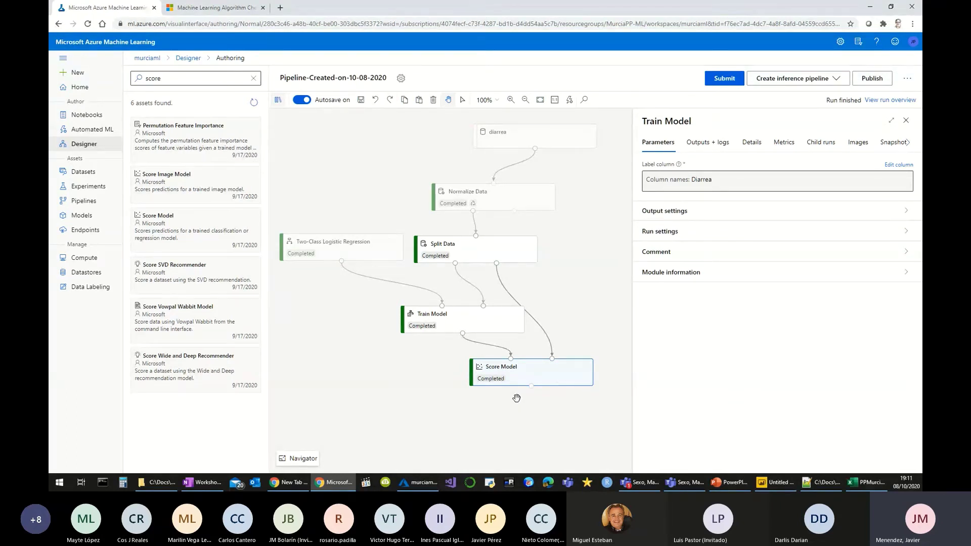
- Switch to Power BI Desktop, maximize it, and load the Worksheet sheet from the Excel workbook PPMurciaDemoDatav2.xlsx
left_click(769, 481)
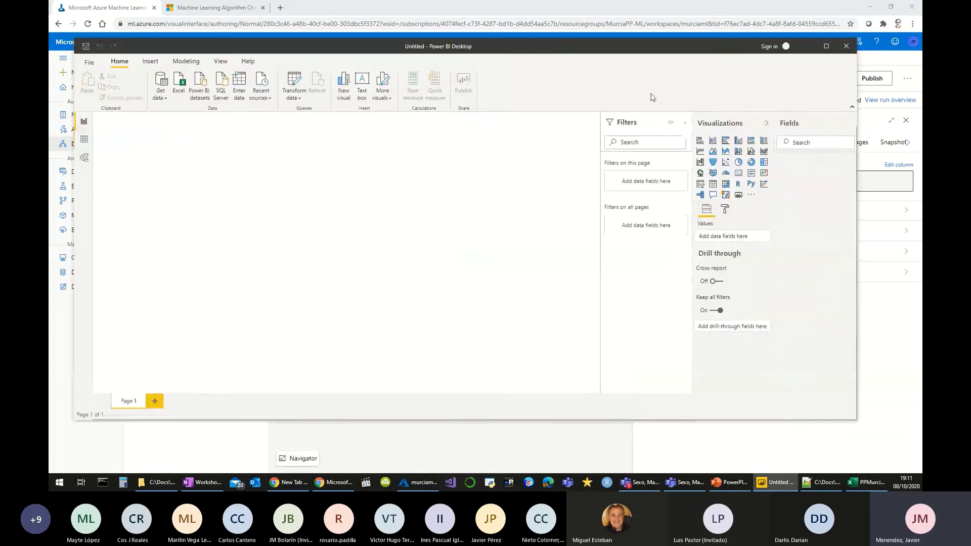
left_click(825, 46)
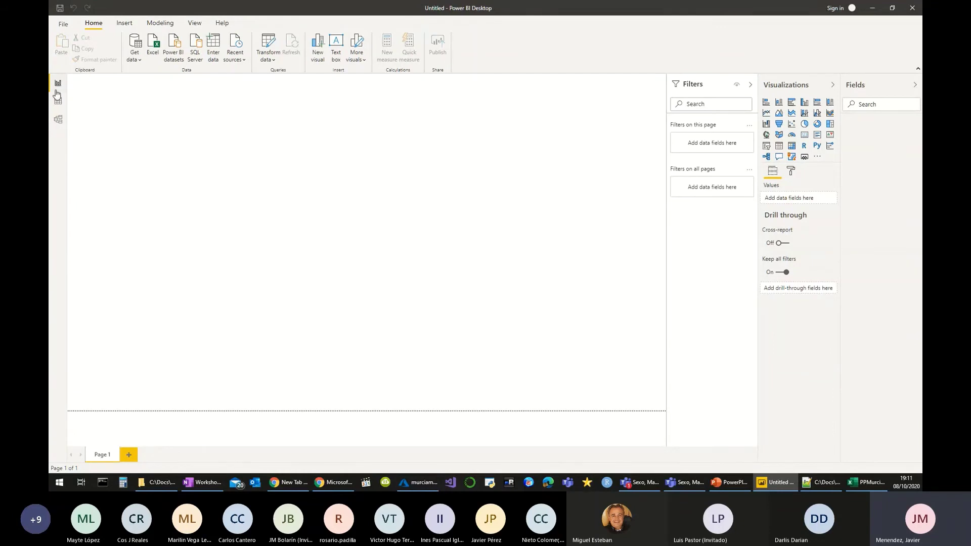
left_click(136, 60)
left_click(153, 47)
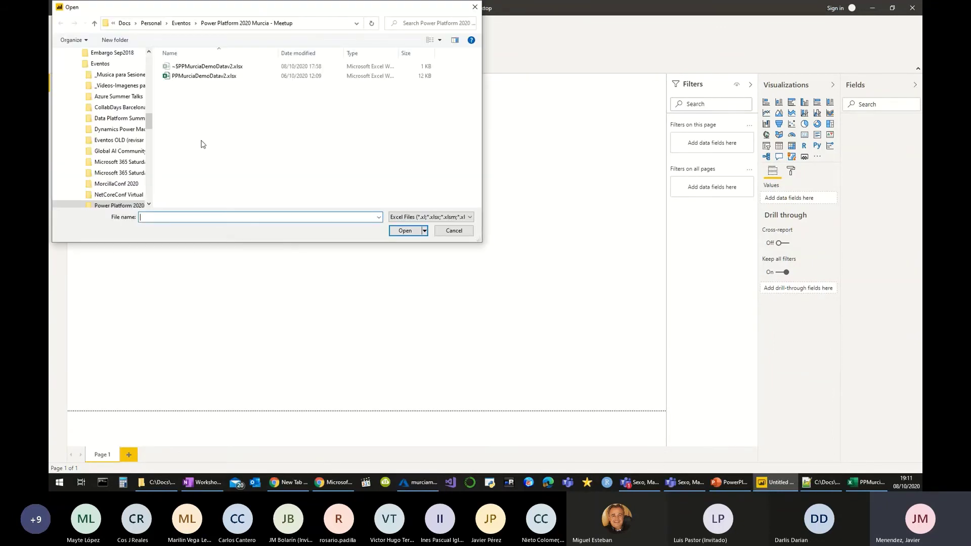
double_click(223, 77)
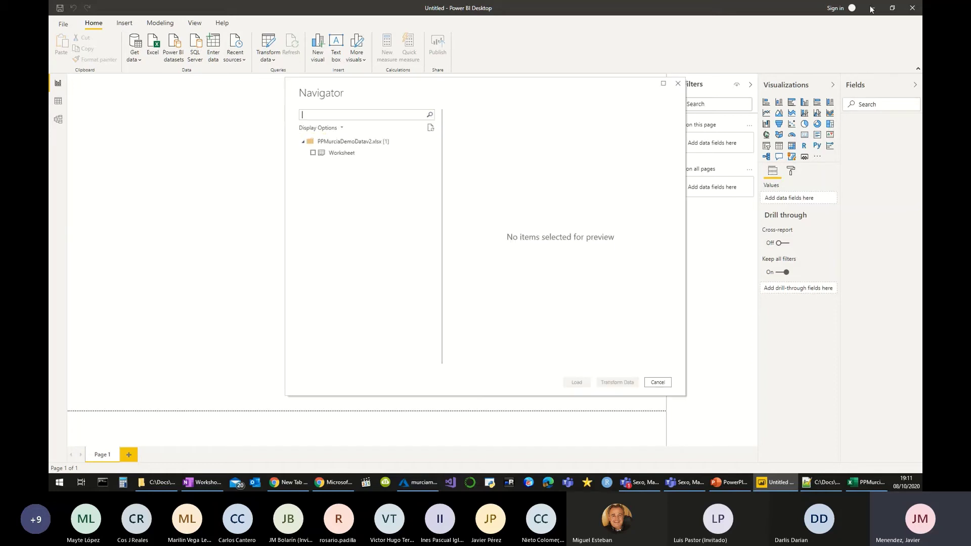
left_click(345, 154)
left_click(313, 154)
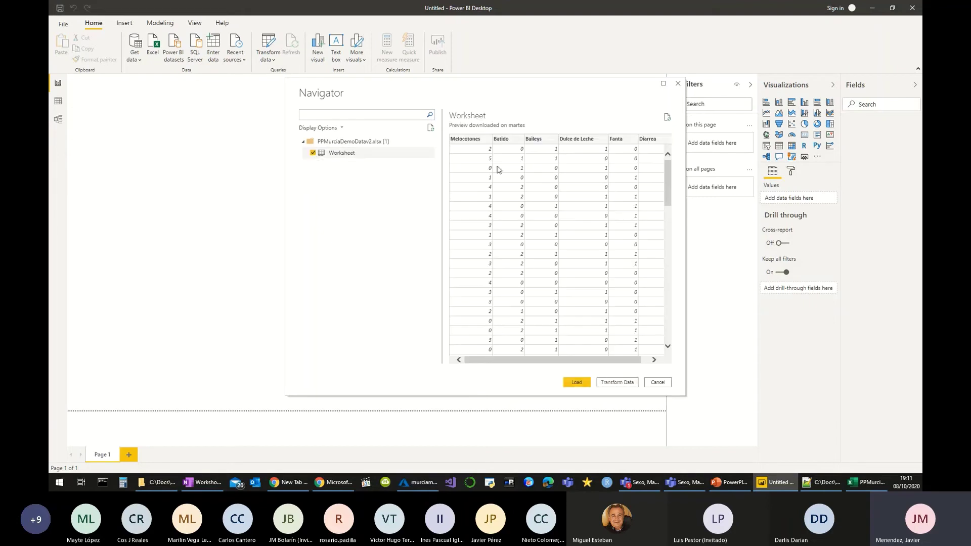
left_click(577, 383)
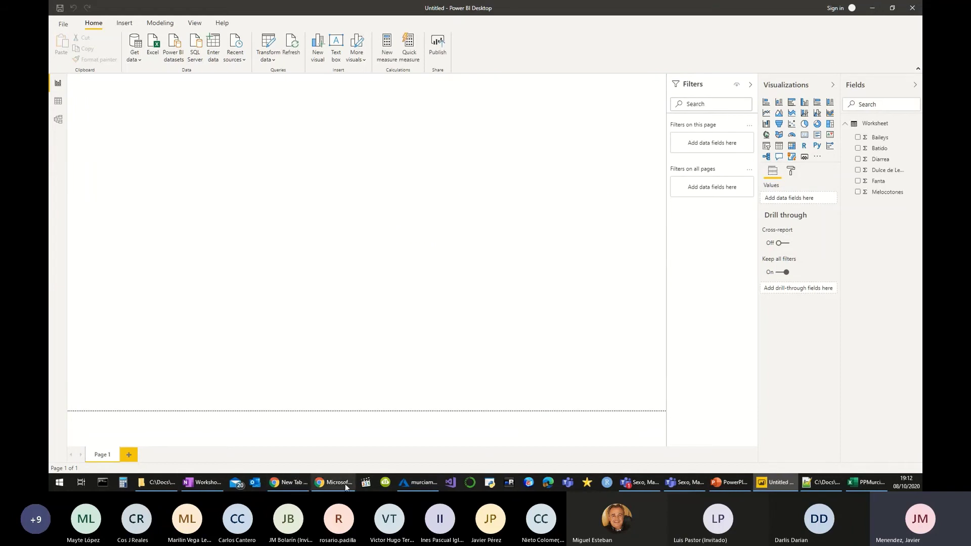
- Switch back to Azure Machine Learning in the browser and open the workspace's list of experiments
left_click(346, 486)
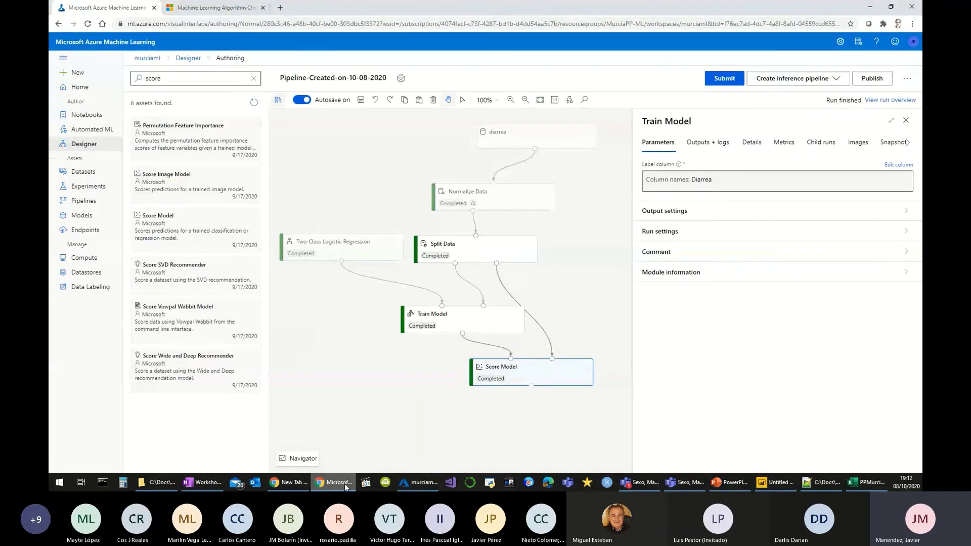
key("alt+Tab")
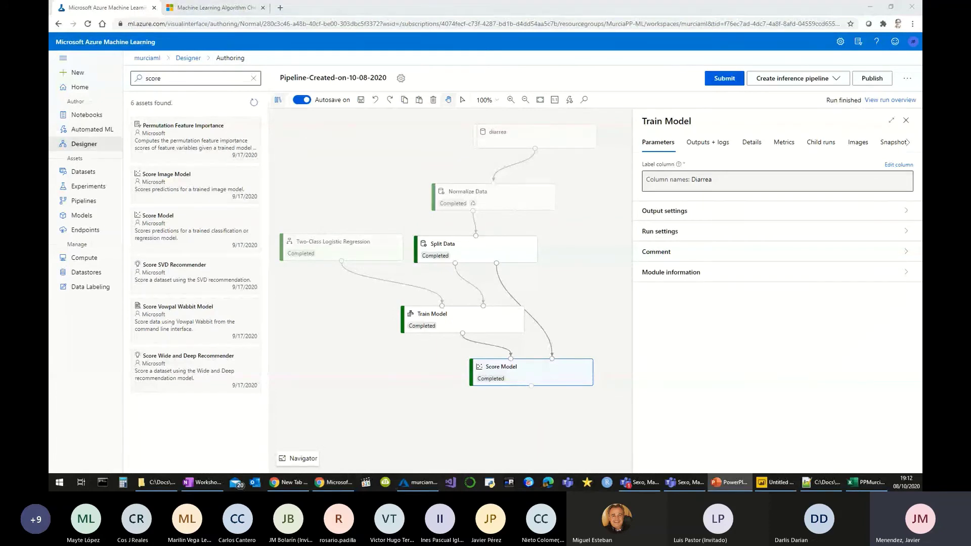
key("alt+Tab")
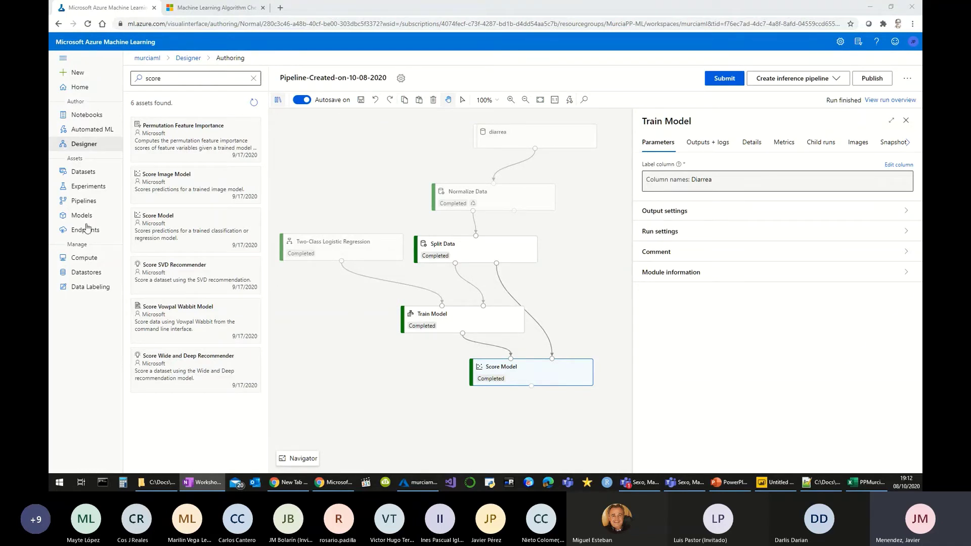
left_click(85, 191)
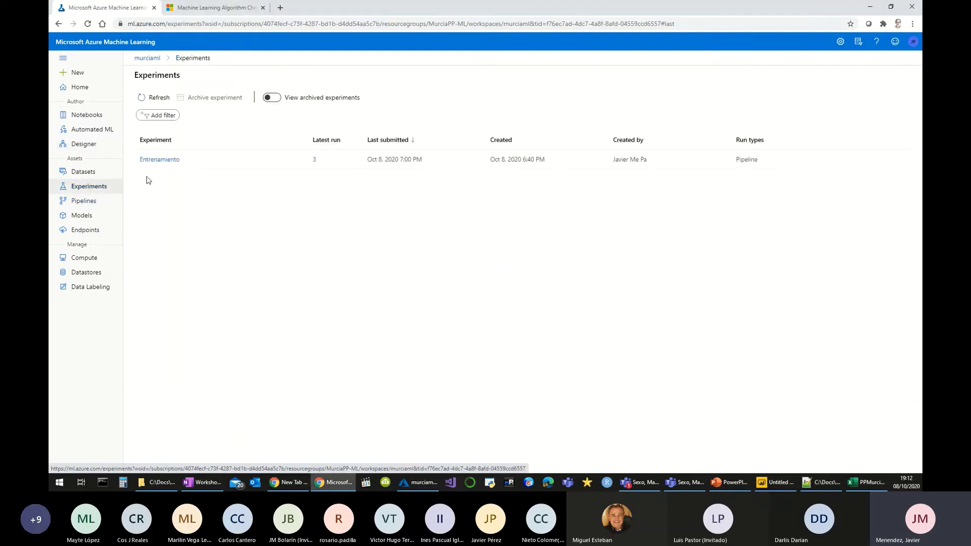
- Review the Entrenamiento experiment's runs and the pipeline runs list, and examine the graph and metrics of Run 3
left_click(172, 161)
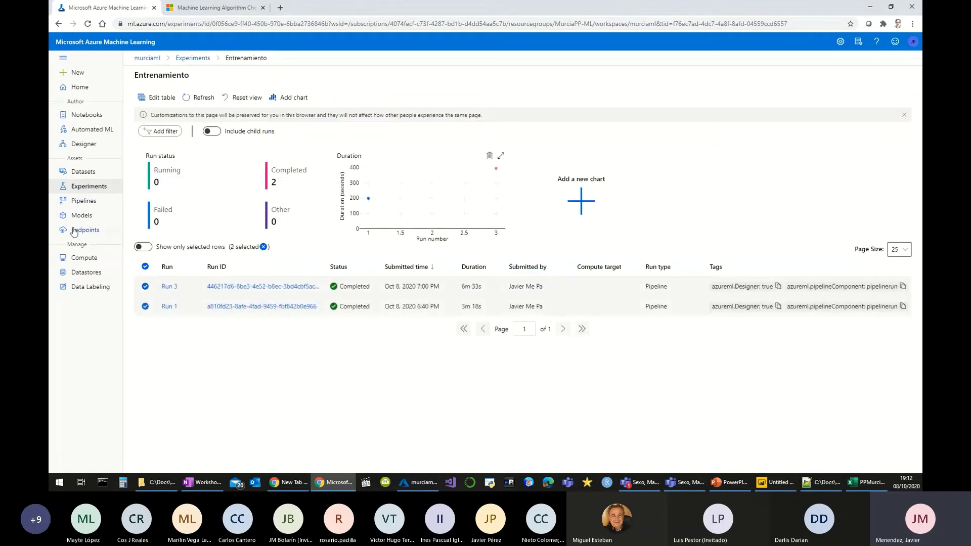
left_click(87, 206)
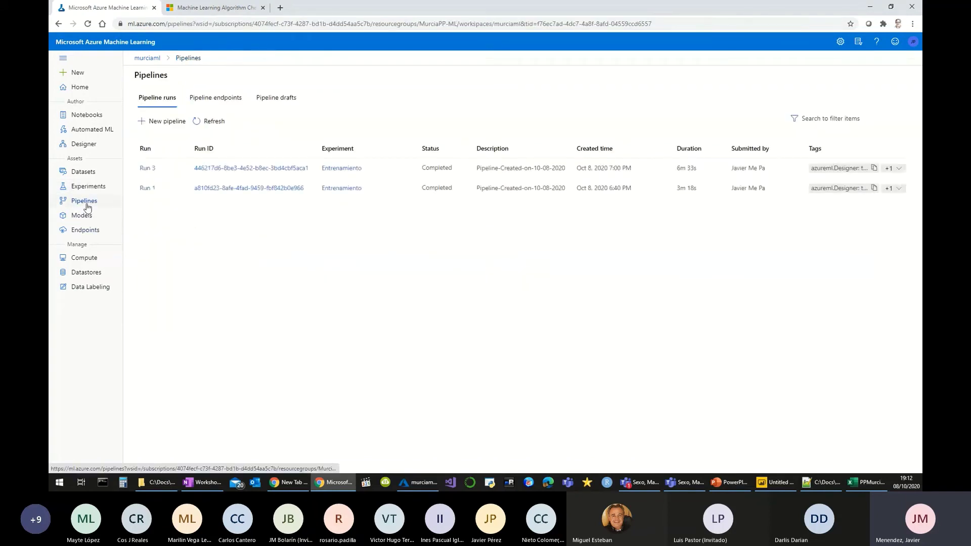
left_click(155, 169)
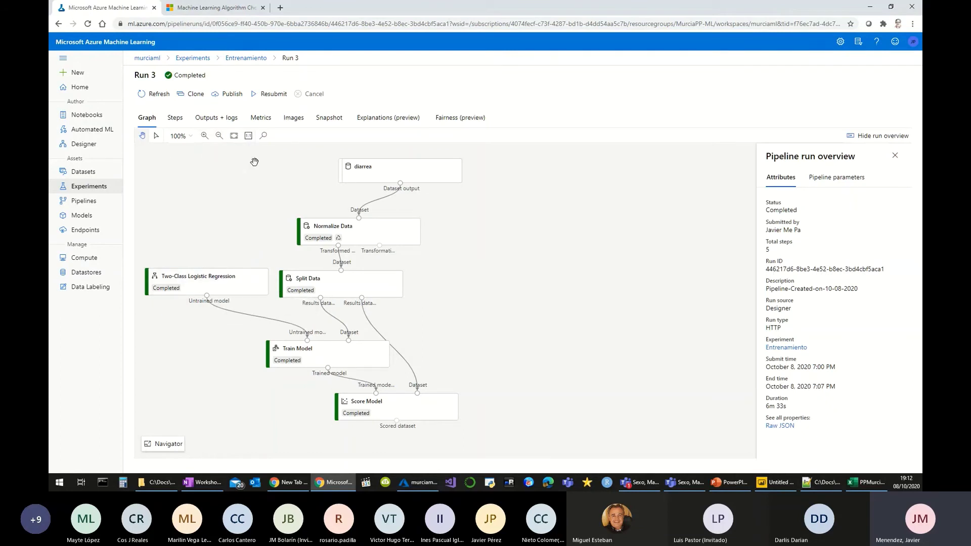
left_click(262, 120)
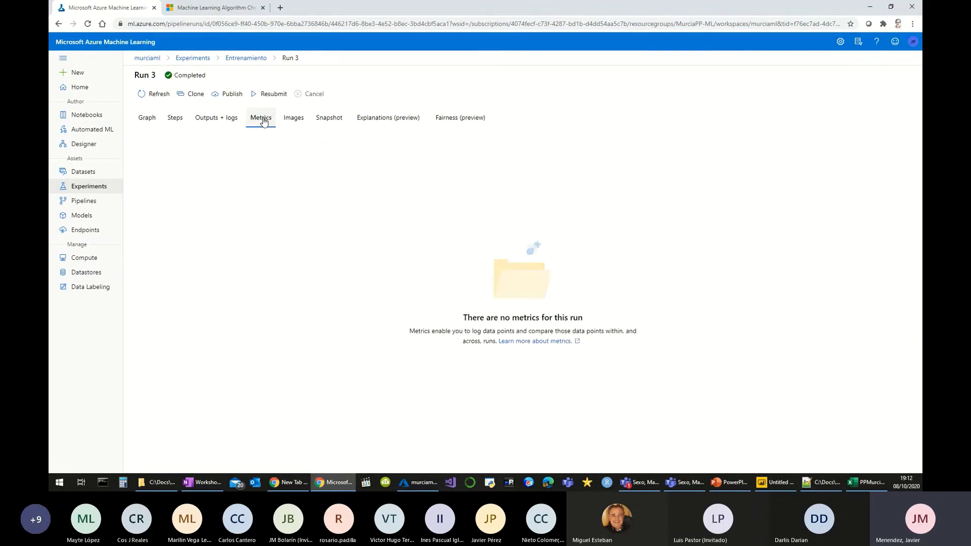
left_click(150, 122)
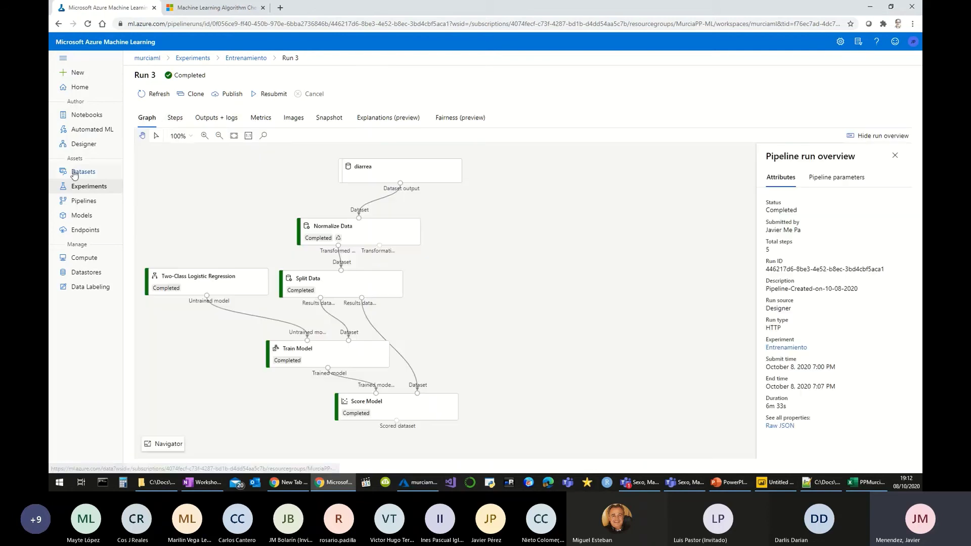
- Open the training draft Pipeline-Created-on-10-08-2020 in Designer and create a real-time inference pipeline from it
left_click(83, 144)
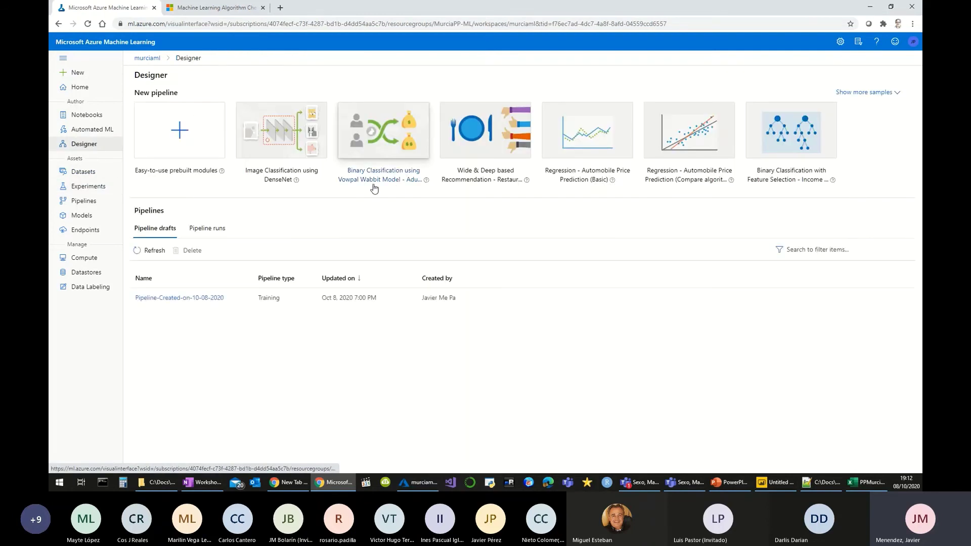
left_click(182, 298)
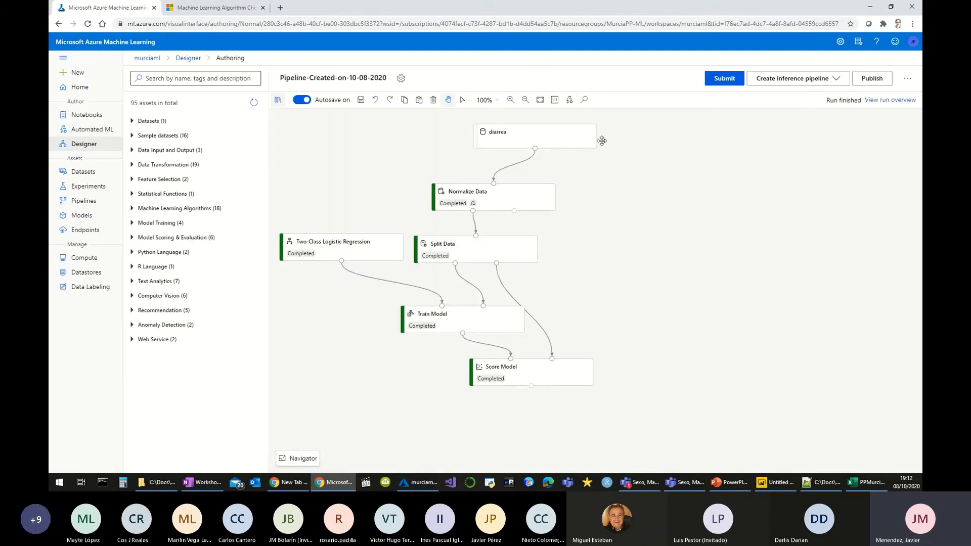
left_click(789, 79)
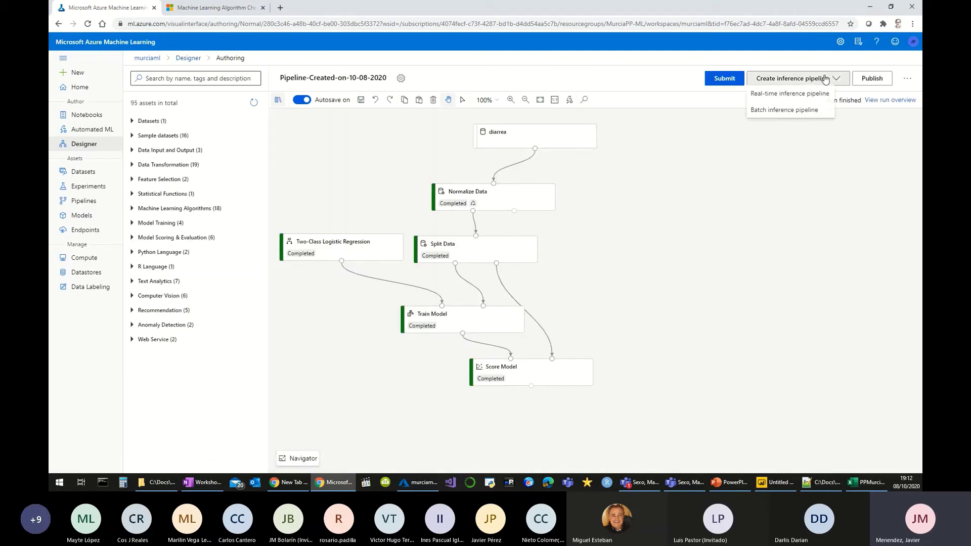
left_click(788, 95)
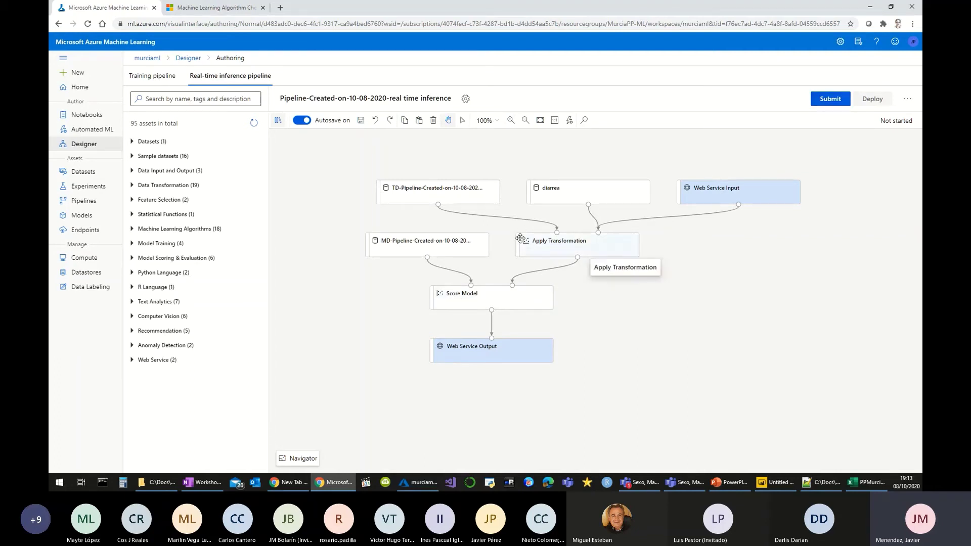
- Submit the real-time inference pipeline as a run under a new experiment named publicacion
left_click(831, 98)
left_click(468, 179)
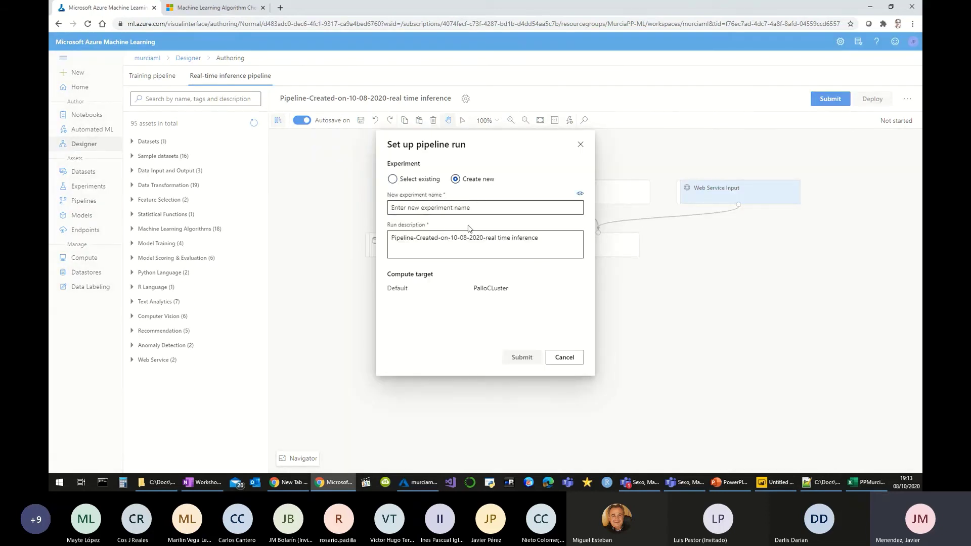
left_click(482, 208)
type("publicacion")
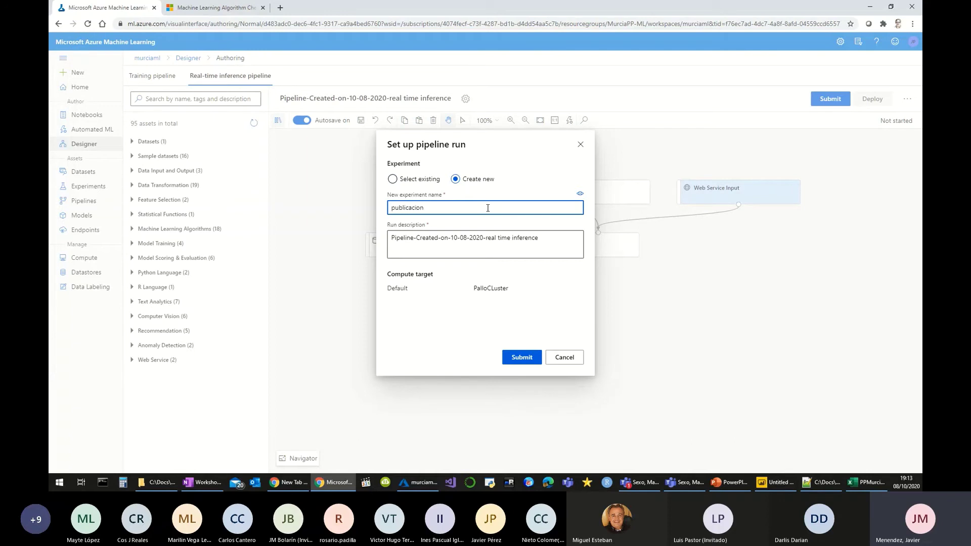
left_click(526, 357)
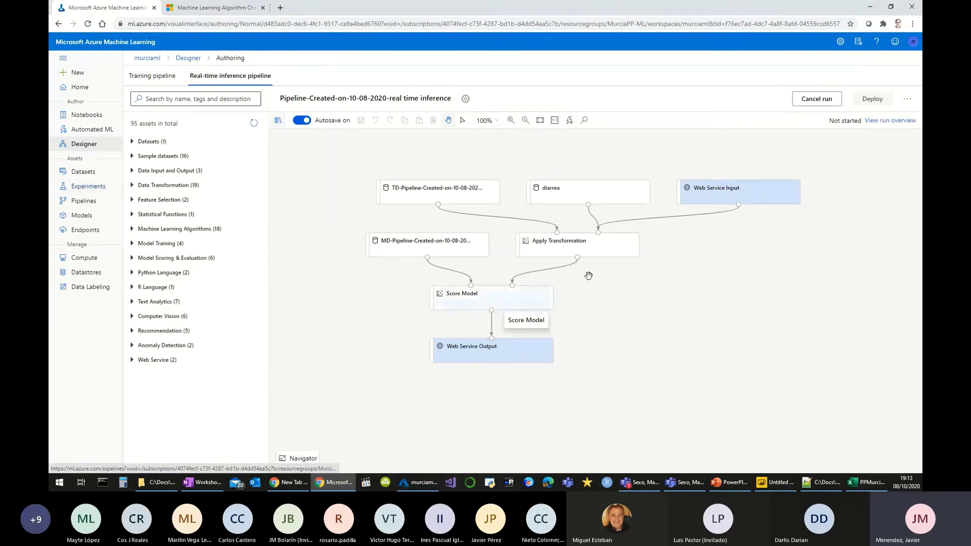
- Check the workspace's real-time endpoints and reopen the real-time inference pipeline draft in Designer
left_click(690, 217)
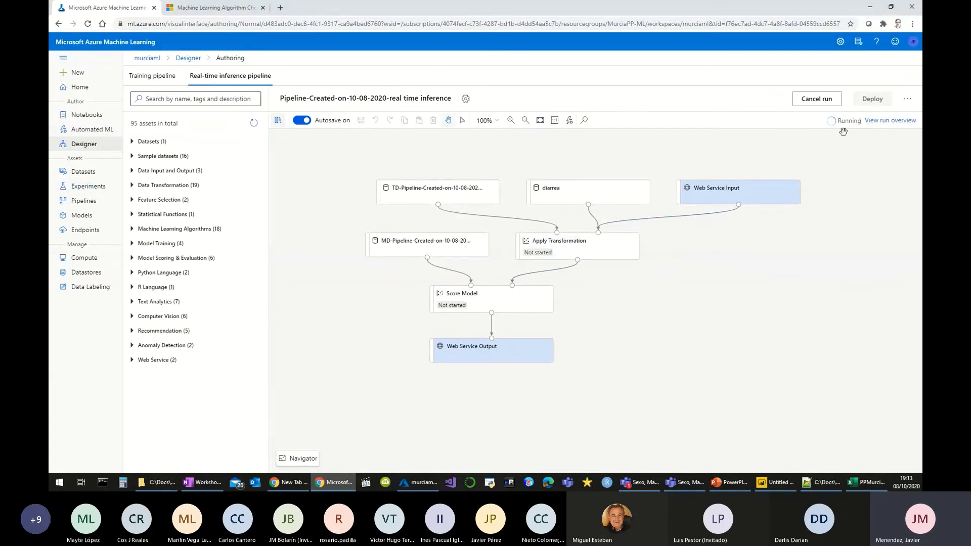
left_click(736, 251)
left_click(88, 232)
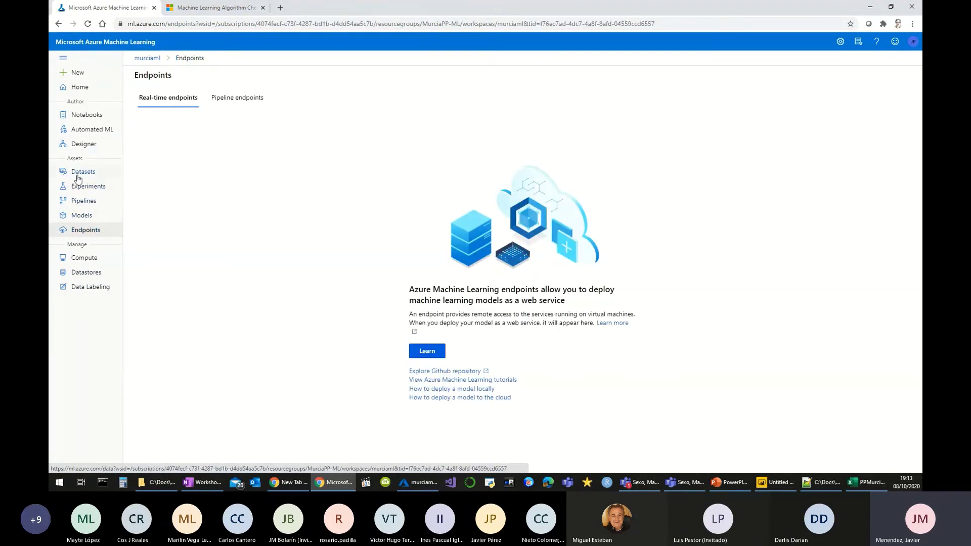
left_click(75, 144)
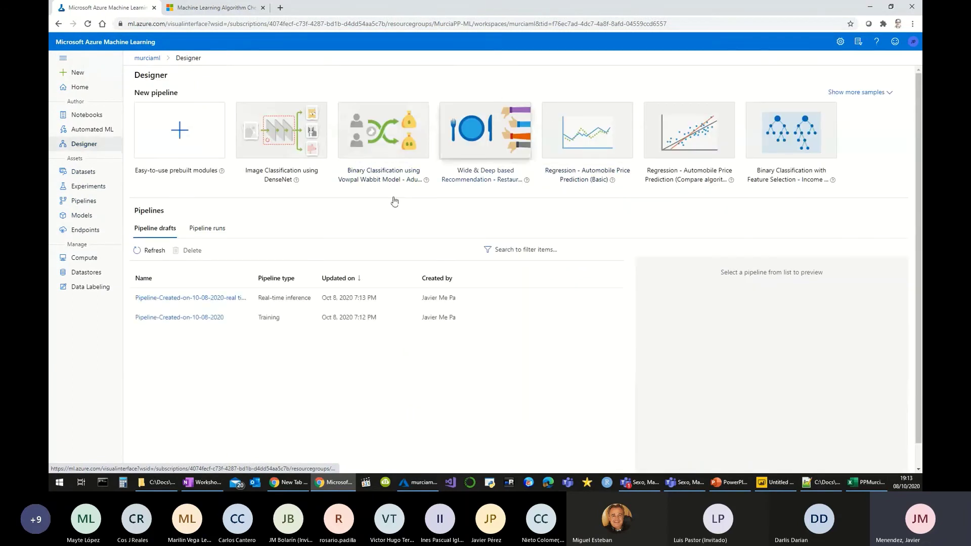
left_click(205, 299)
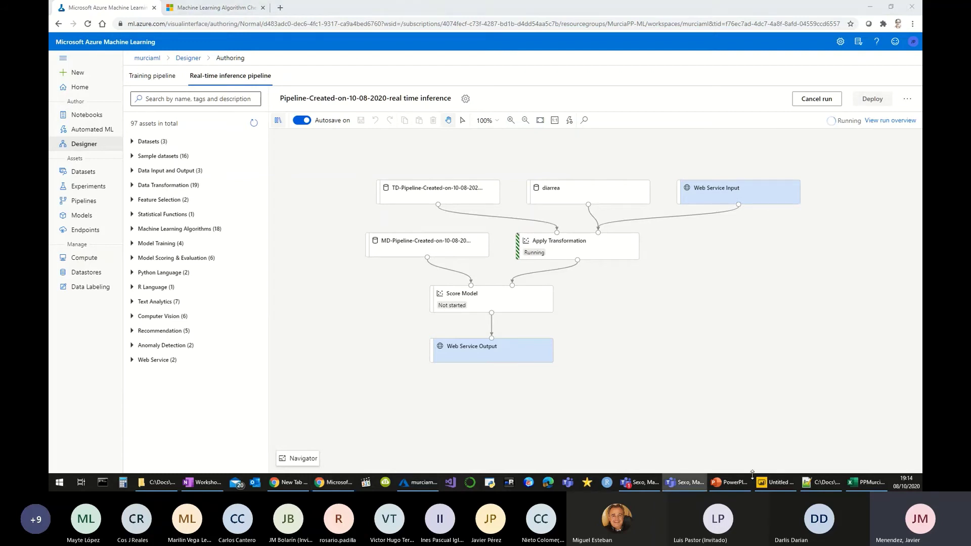
- Switch to Power BI Desktop, open the Worksheet query in Power Query Editor, inspect the R and Python script transforms, and return to the browser
left_click(774, 482)
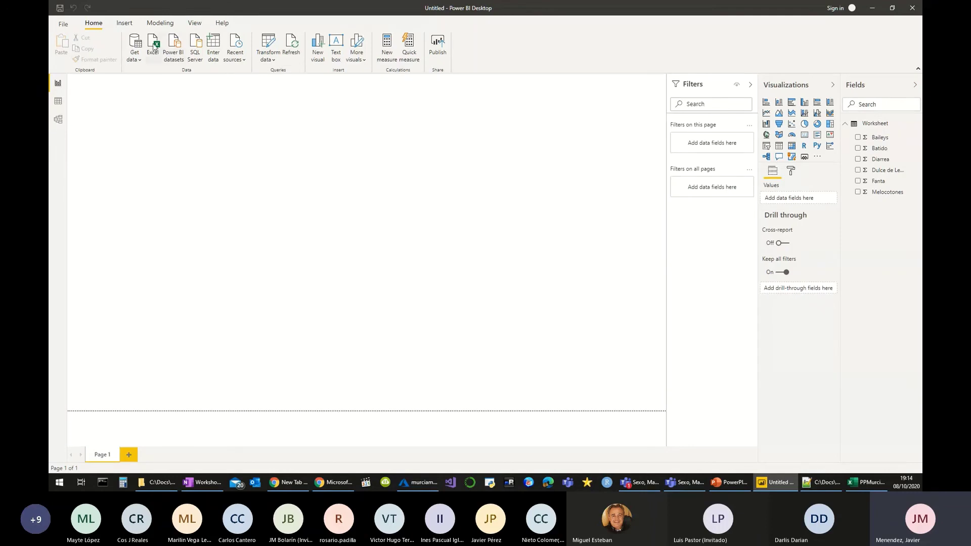
left_click(262, 61)
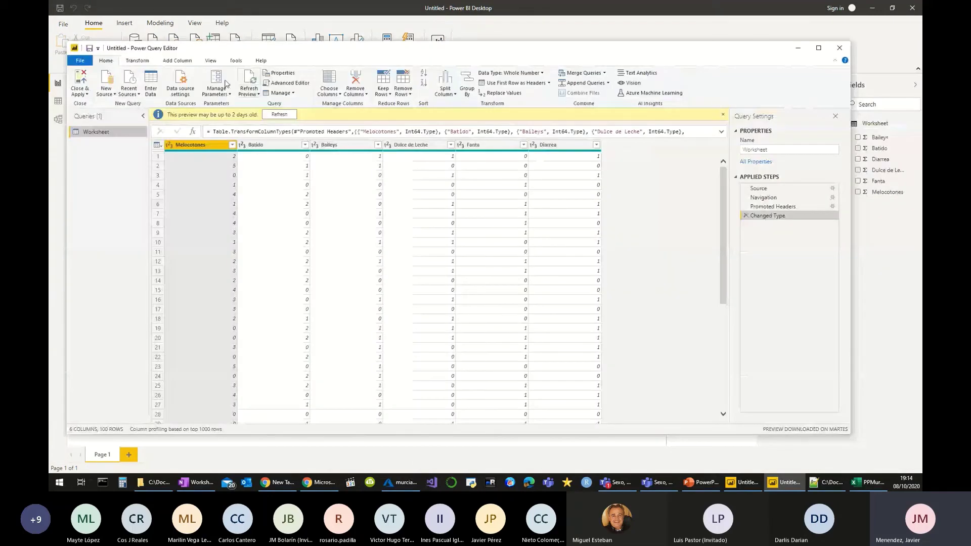
left_click(138, 60)
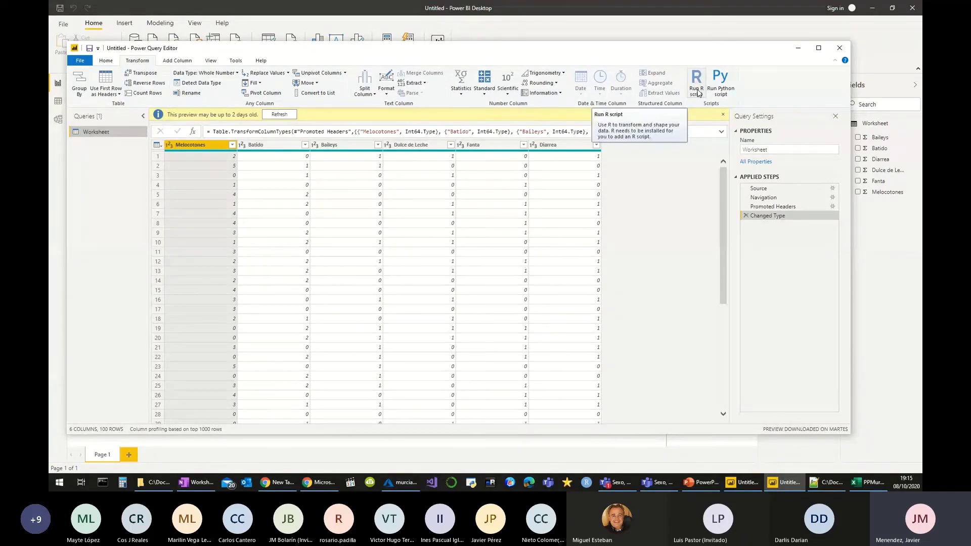
left_click(797, 50)
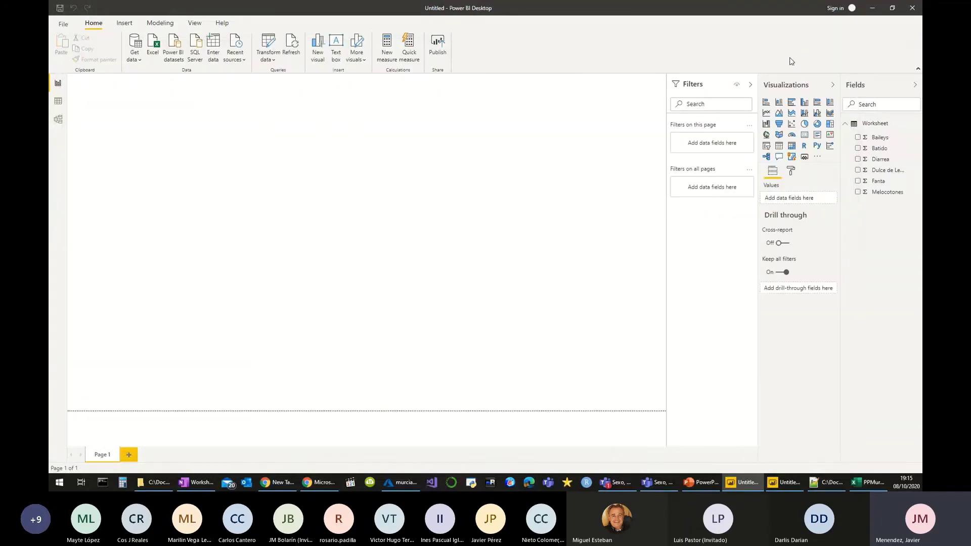
left_click(872, 8)
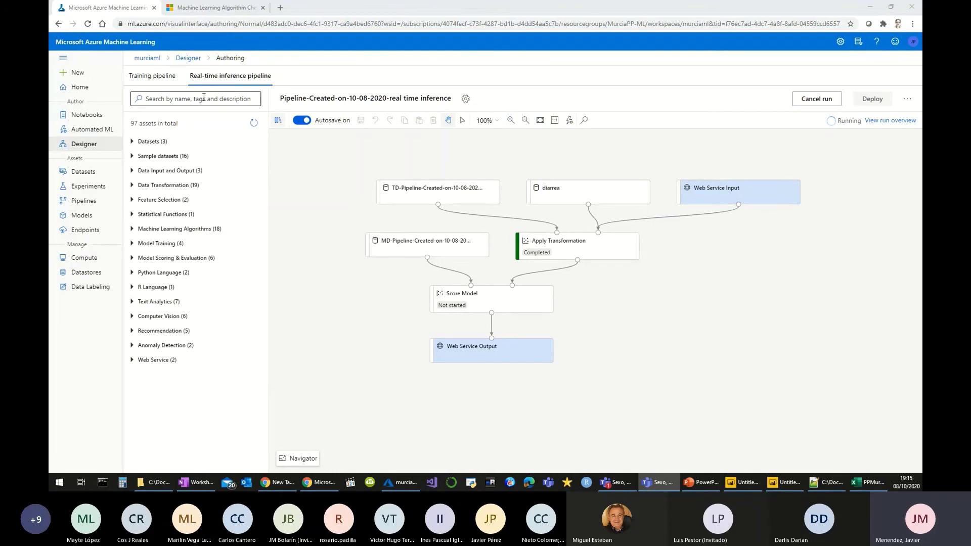
- Find the Export Data module and place it beside Score Model in the training pipeline, closing its settings
left_click(154, 77)
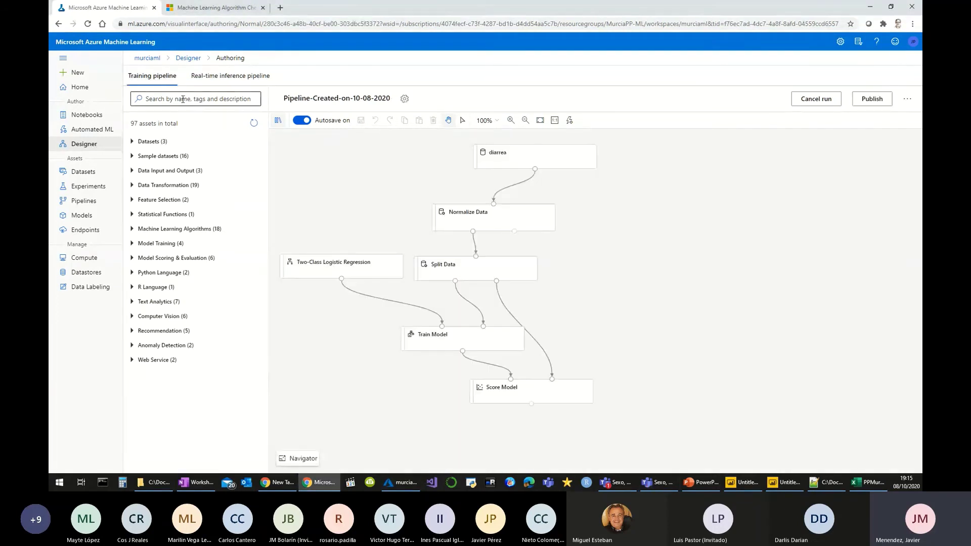
left_click(188, 98)
type("export")
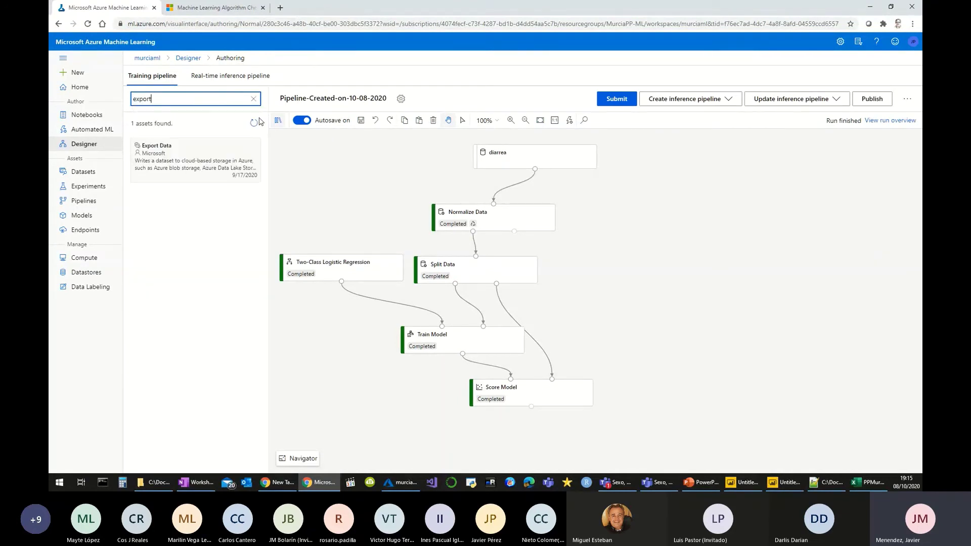
left_click_drag(185, 161, 669, 427)
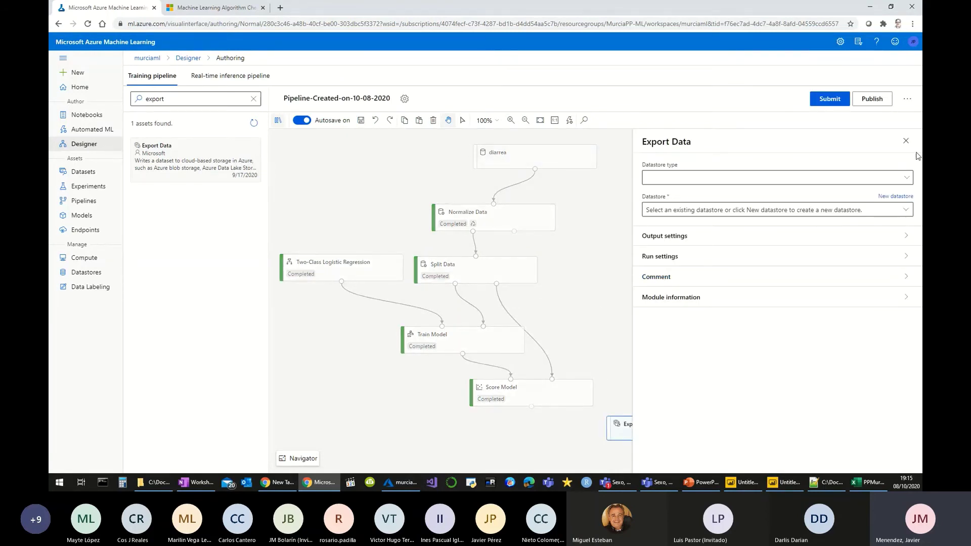
left_click(906, 141)
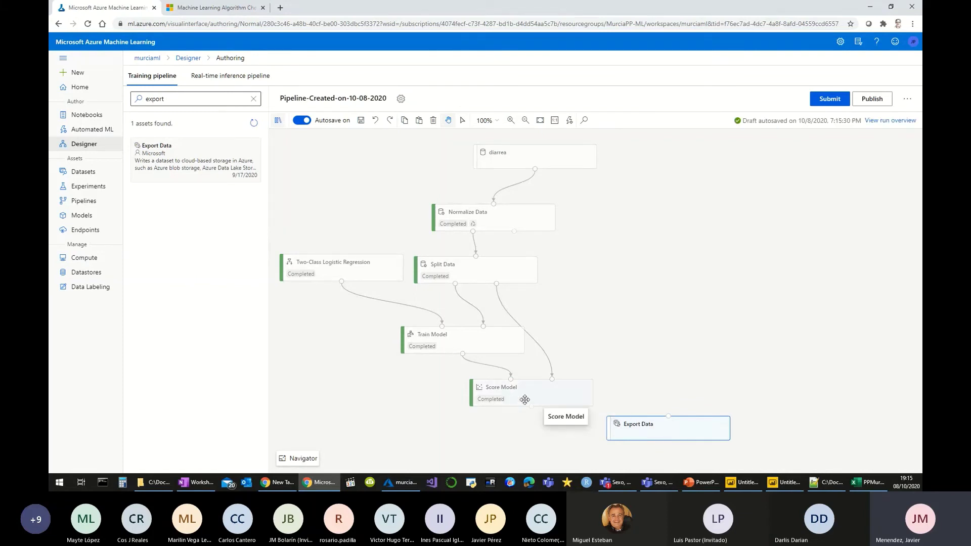
- Set the Export Data module's datastore type to Azure SQL database
left_click(672, 423)
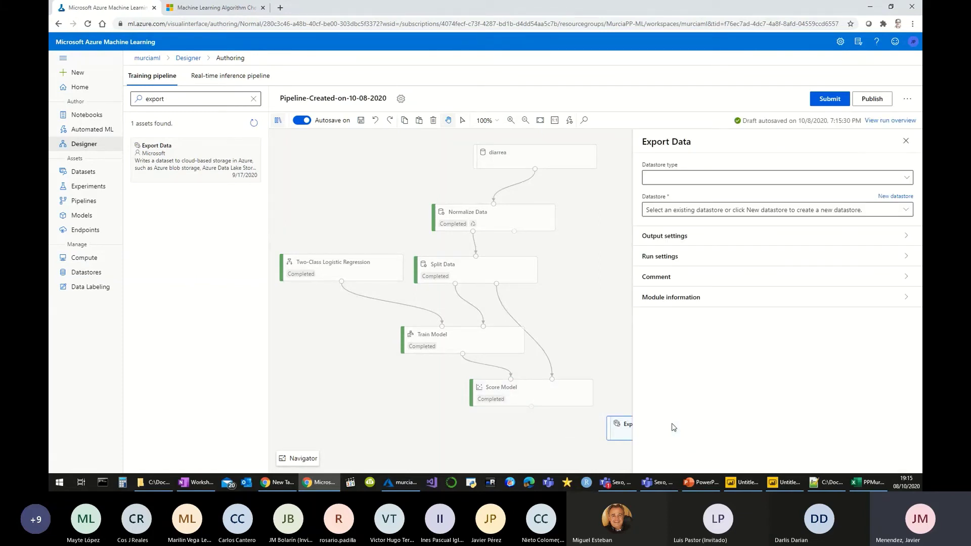
left_click(699, 178)
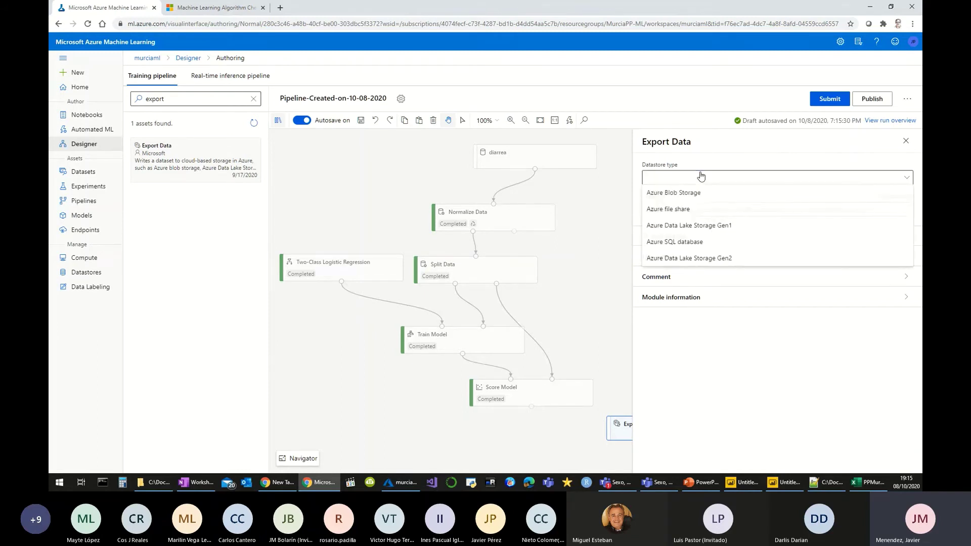
left_click(679, 243)
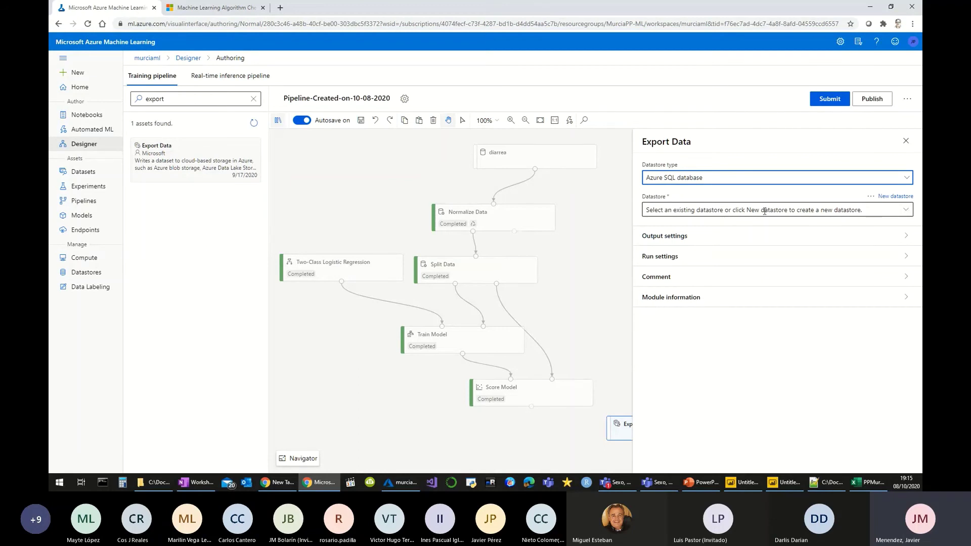
- Switch to the Azure portal, view the resources in the MurciaPP-ML resource group, and return to Designer
left_click(411, 483)
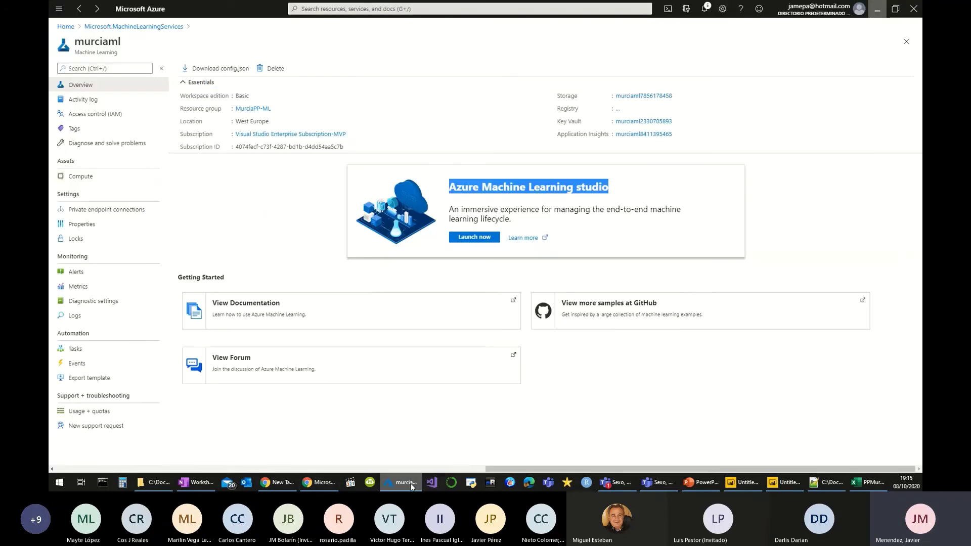
left_click(66, 26)
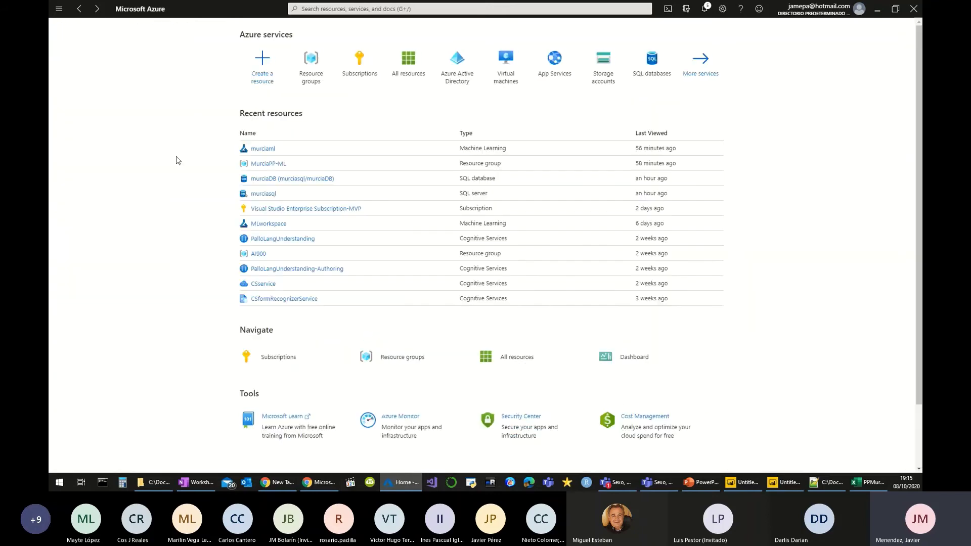
left_click(273, 163)
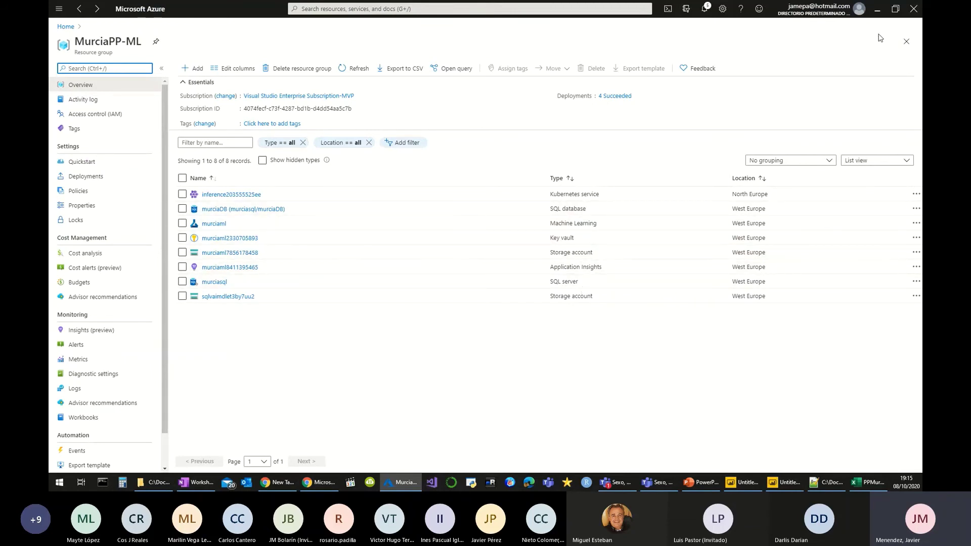
left_click(878, 15)
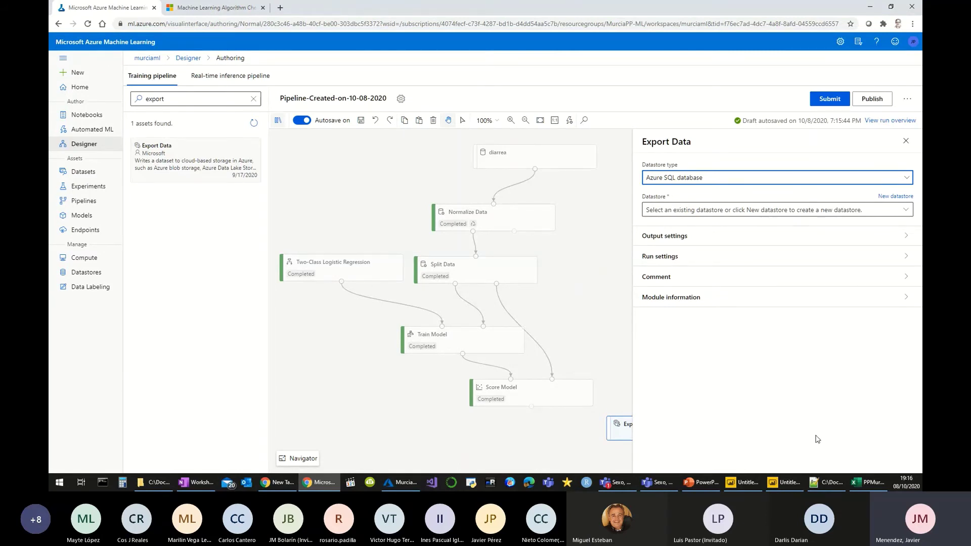
- Look at the Worksheet query in Power Query Editor again, and return to the real-time inference pipeline to check its run
left_click(788, 488)
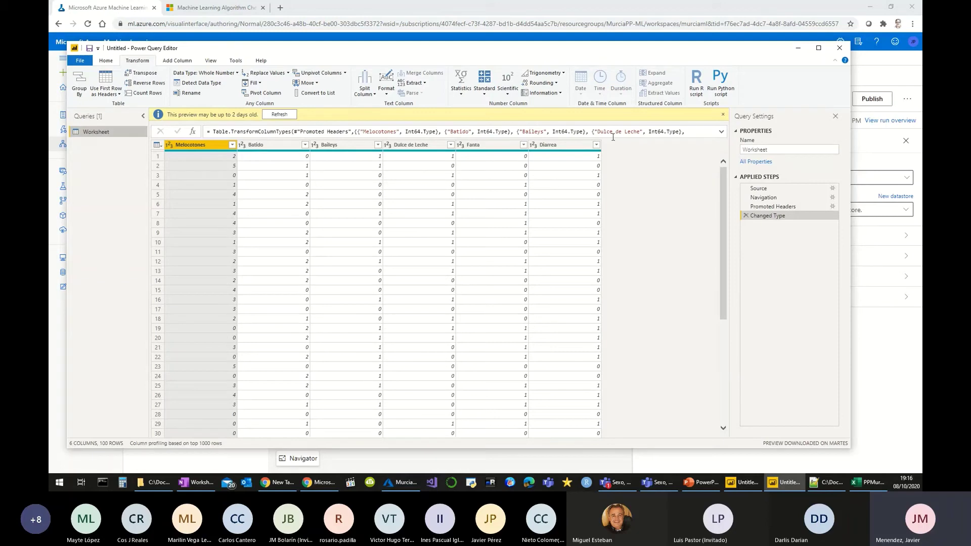
left_click(799, 48)
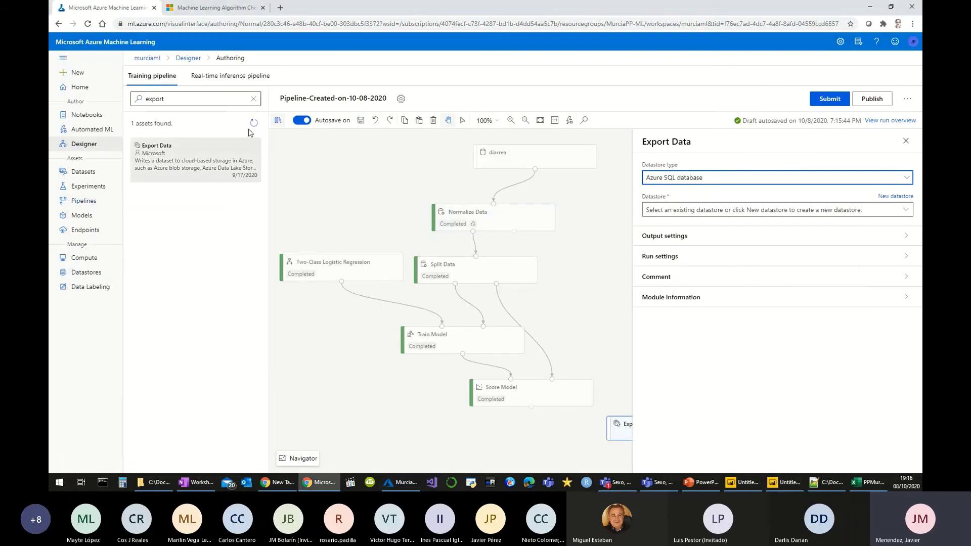
left_click(227, 78)
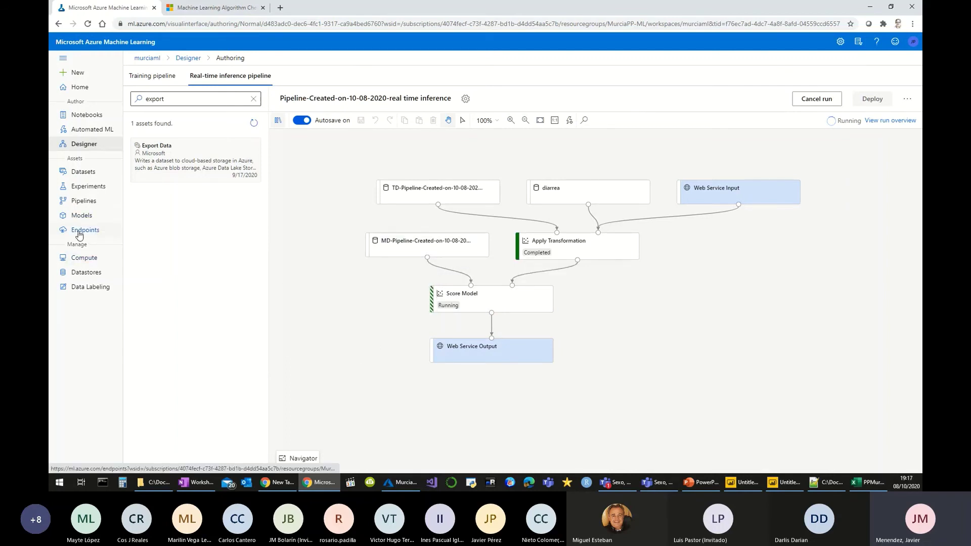
key("alt+Tab")
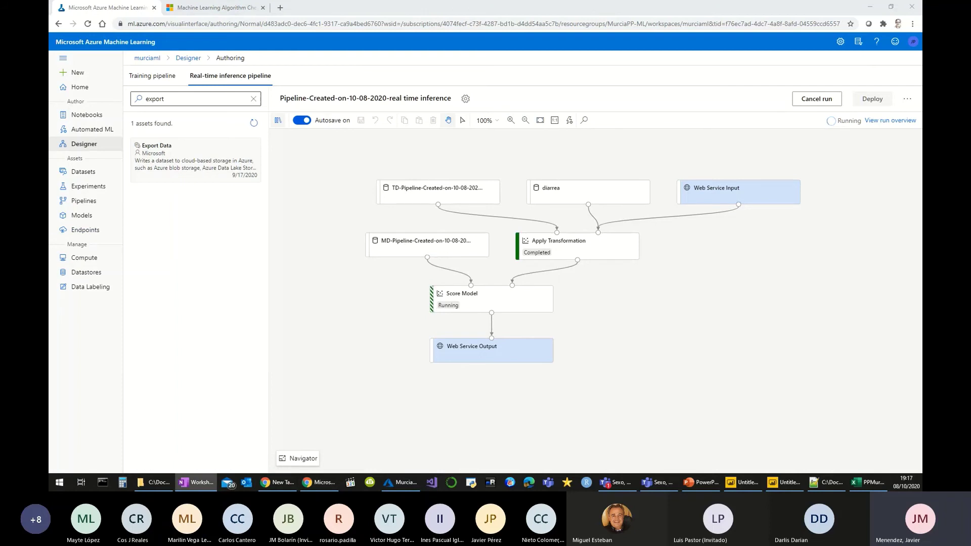
key("alt+Tab")
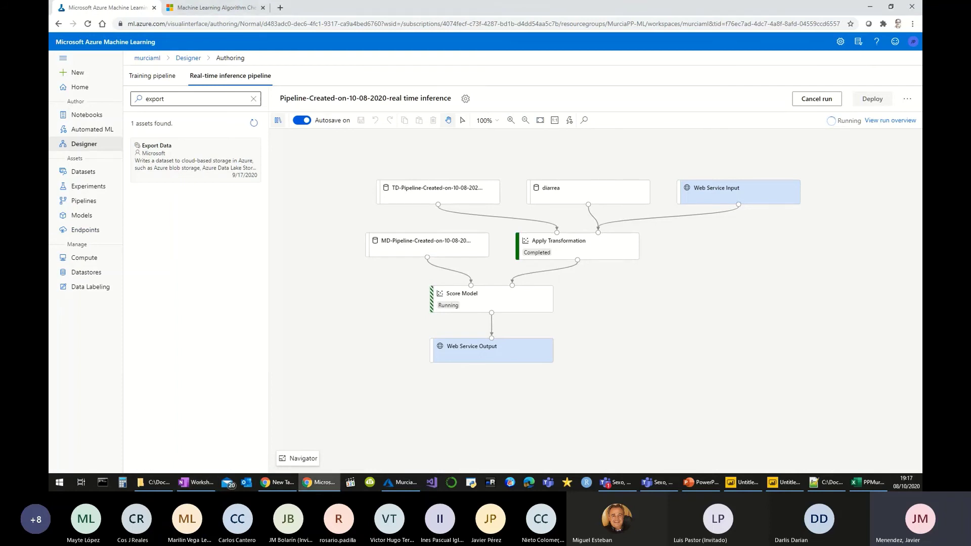
key("alt+Tab")
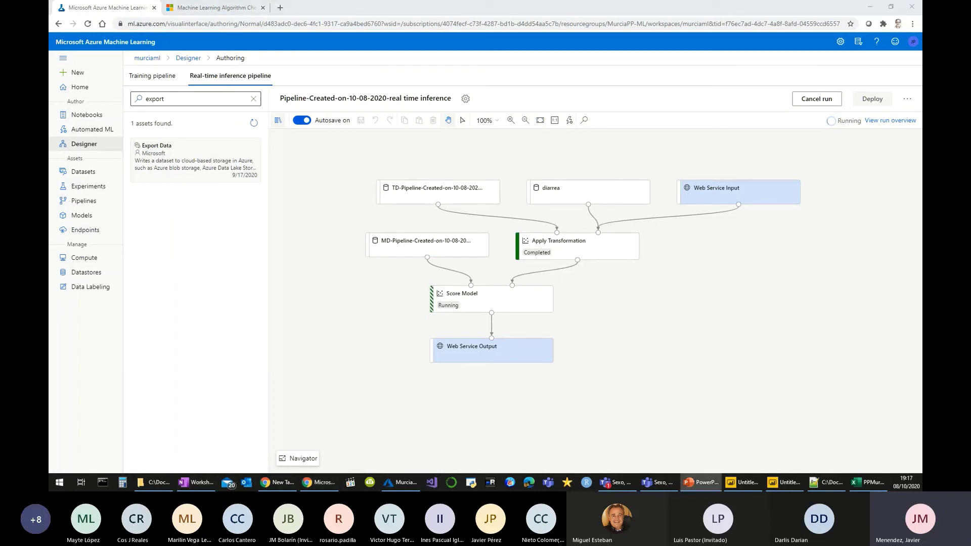
key("alt+Tab")
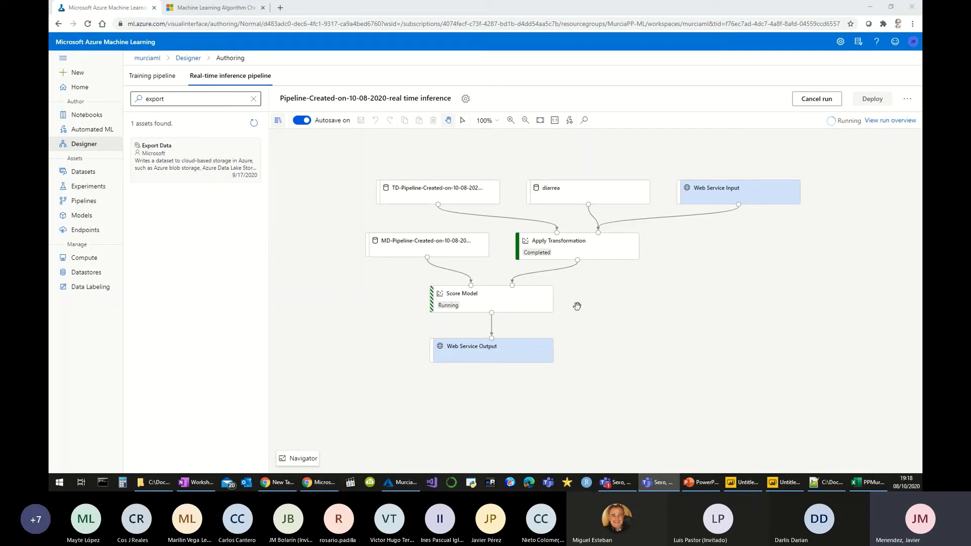
- Look up the ds11 virtual machine size and its cost in a new compute instance form, and discard the form
left_click(76, 260)
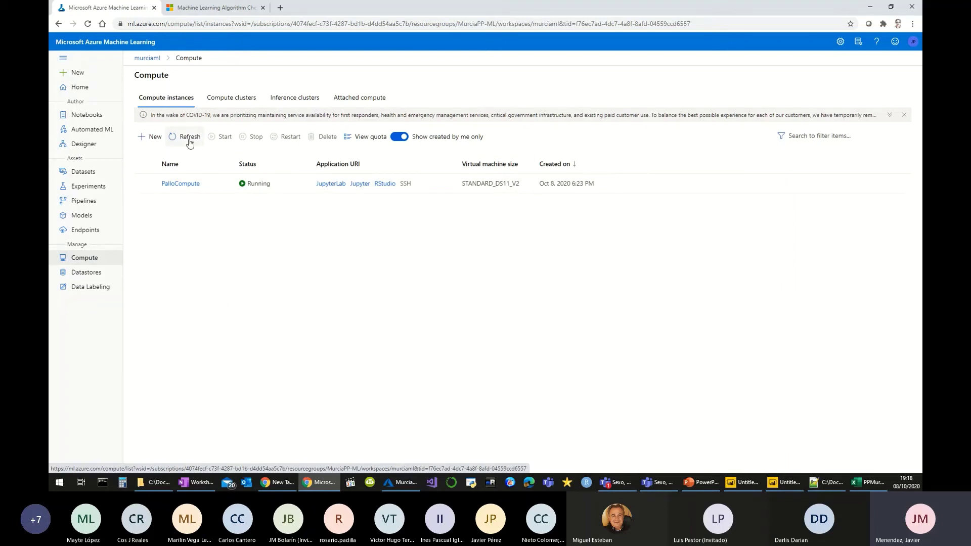
left_click(137, 138)
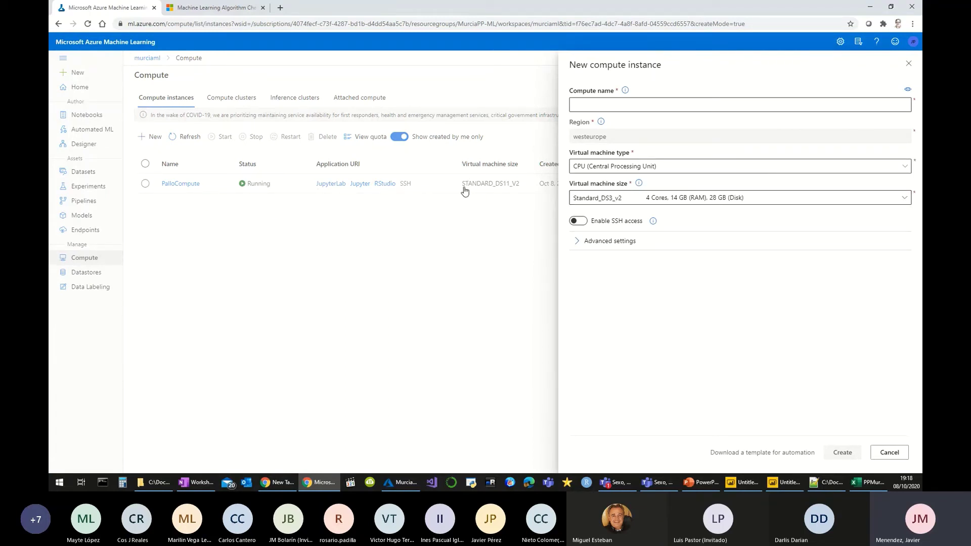
left_click(786, 202)
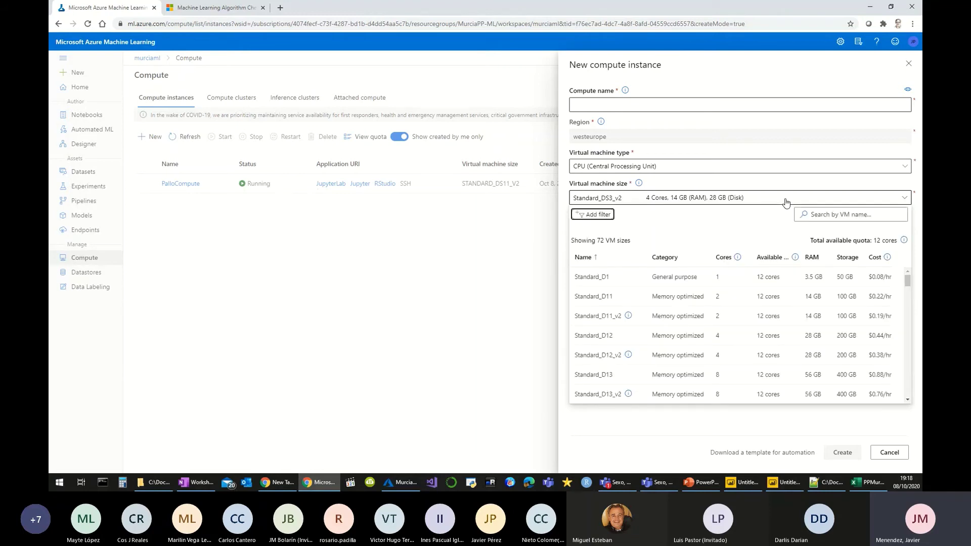
left_click(854, 215)
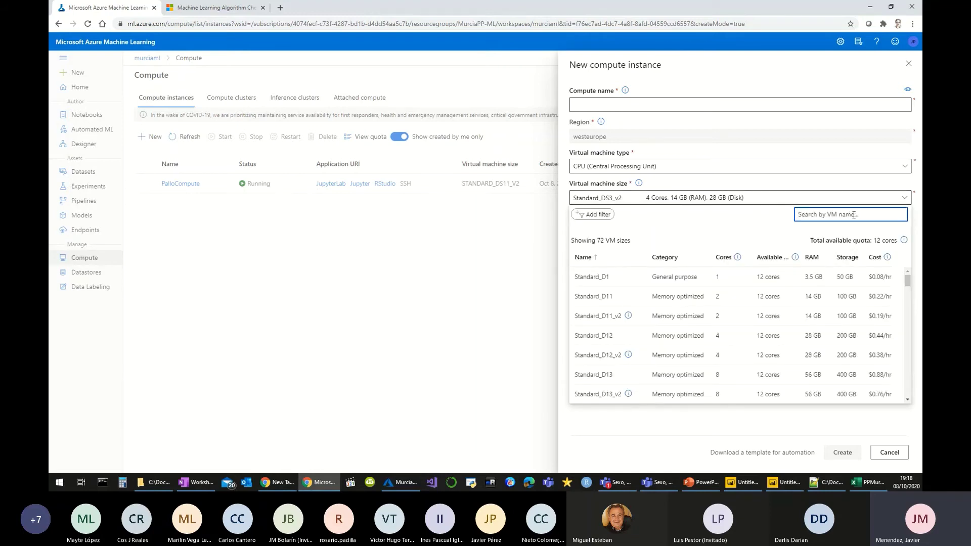
type("ds11")
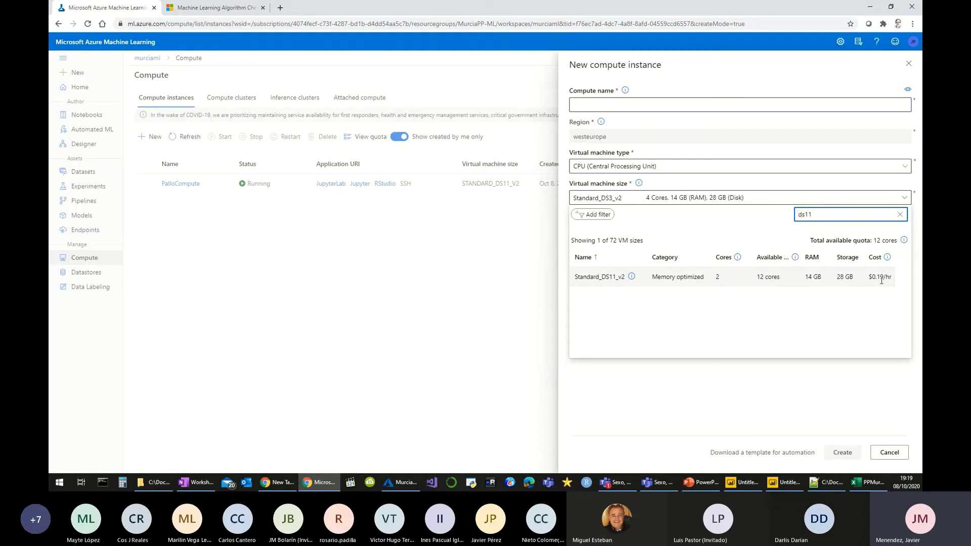
left_click(909, 64)
left_click(529, 284)
- Look up the ds11 virtual machine size in a new compute cluster form, and leave it without saving
left_click(241, 98)
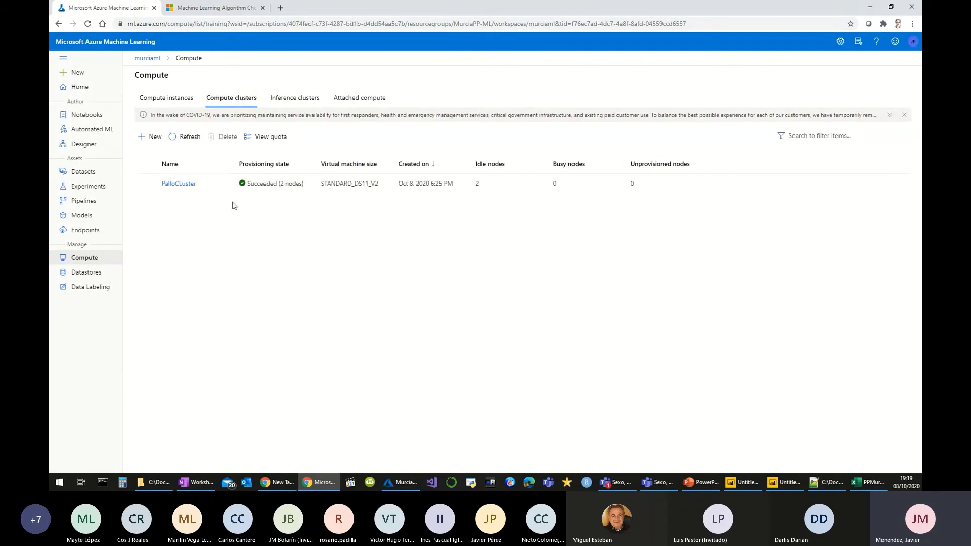
left_click(142, 144)
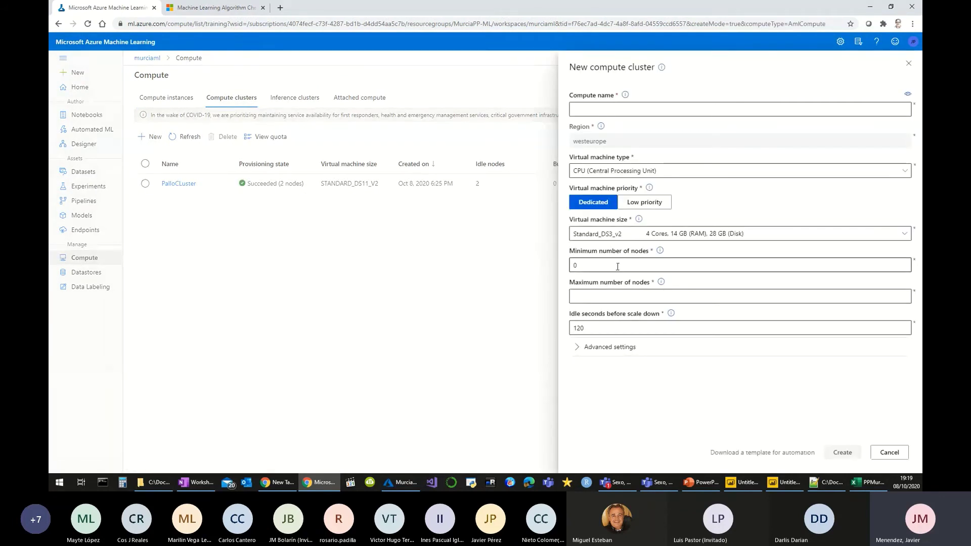
left_click(782, 235)
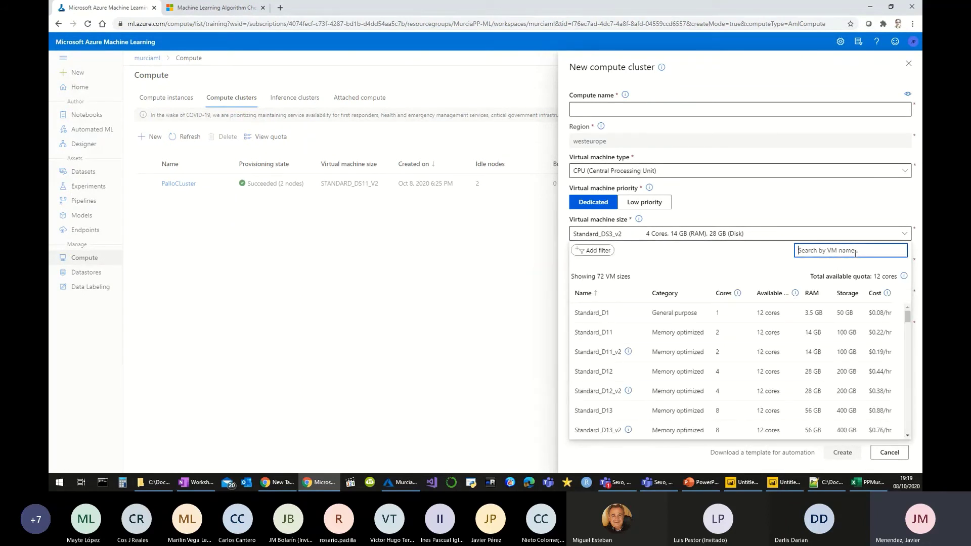
type("ds")
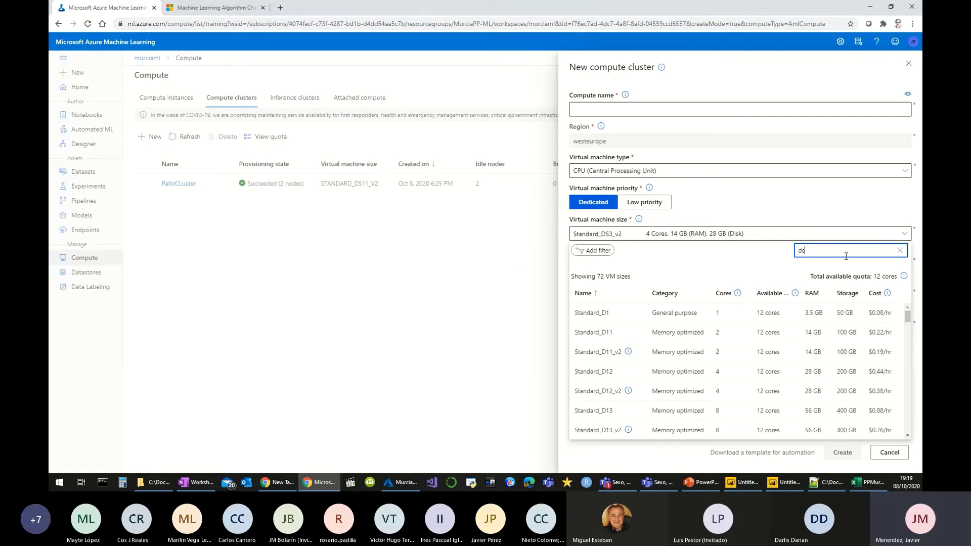
type("11")
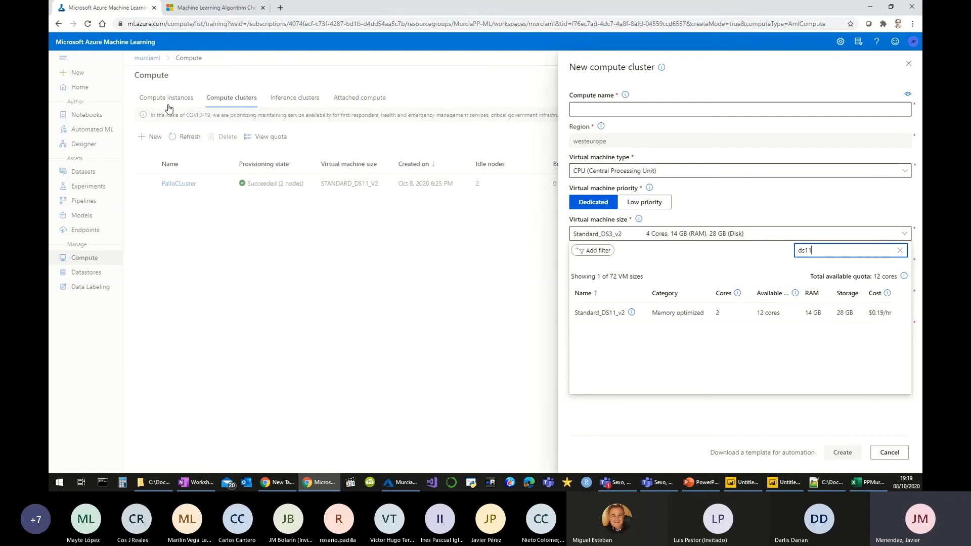
left_click(909, 64)
left_click(909, 63)
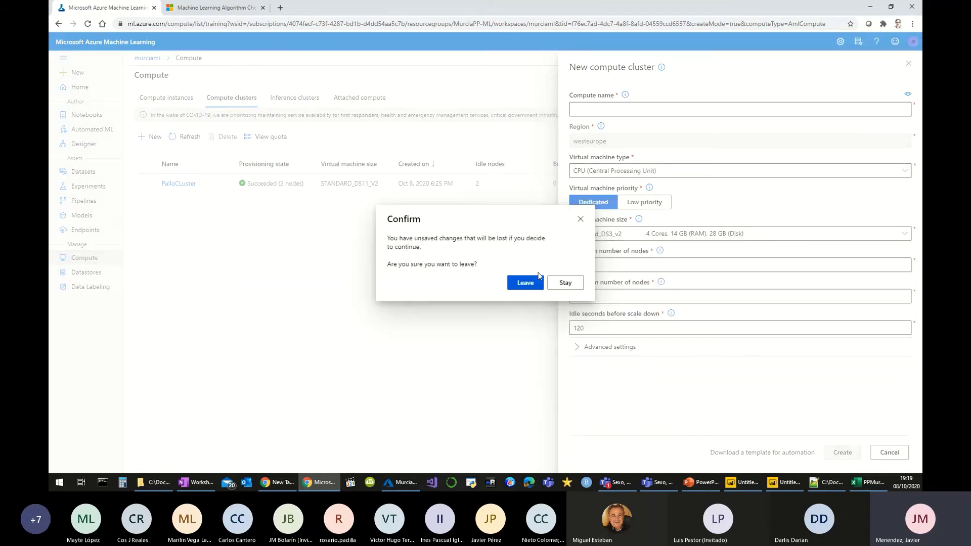
left_click(525, 282)
- Try out a new inference cluster in North Europe with the Standard_DS11_v2 size, and discard the form
left_click(289, 97)
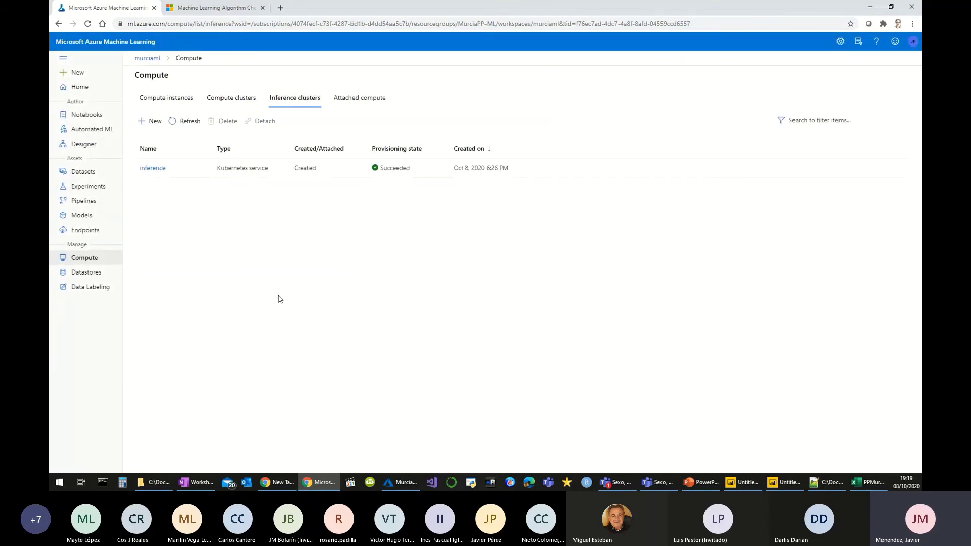
left_click(147, 122)
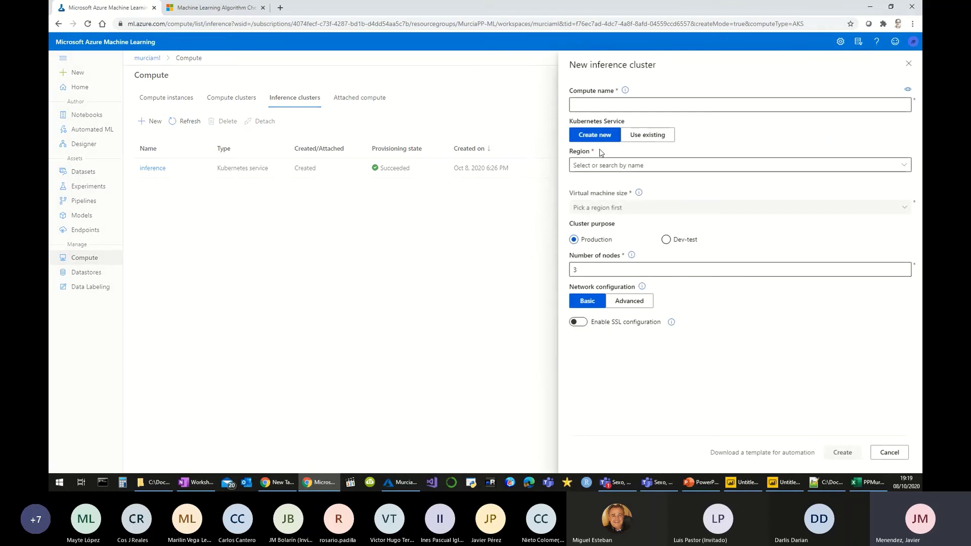
left_click(660, 171)
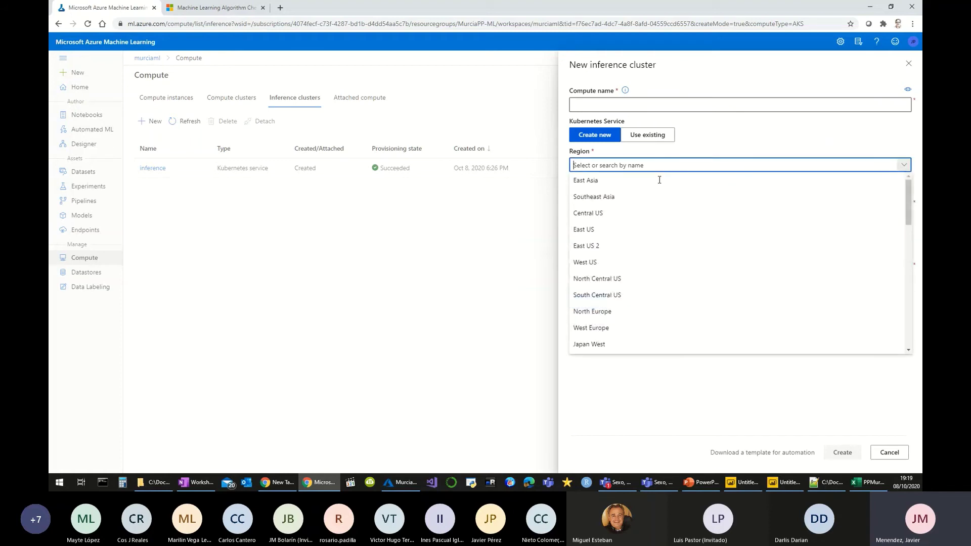
left_click(605, 312)
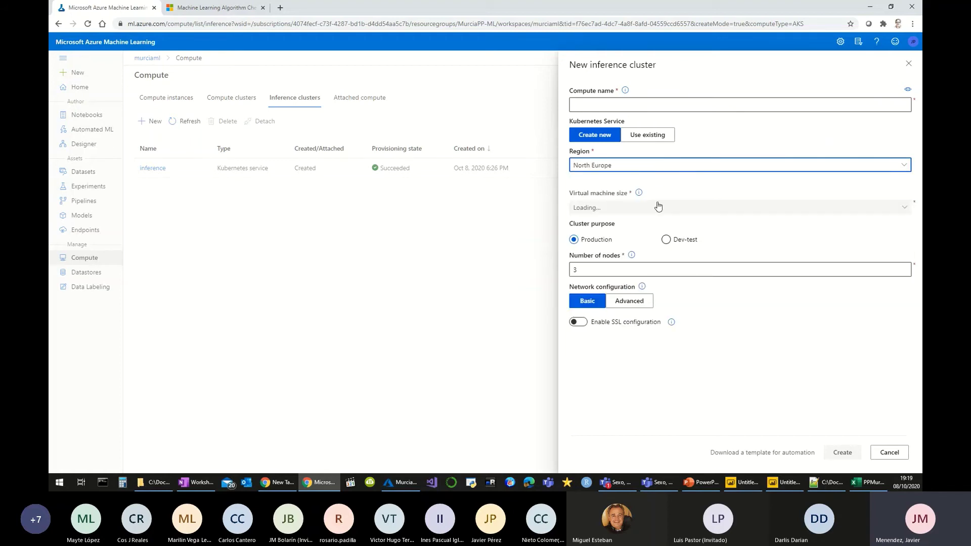
left_click(905, 208)
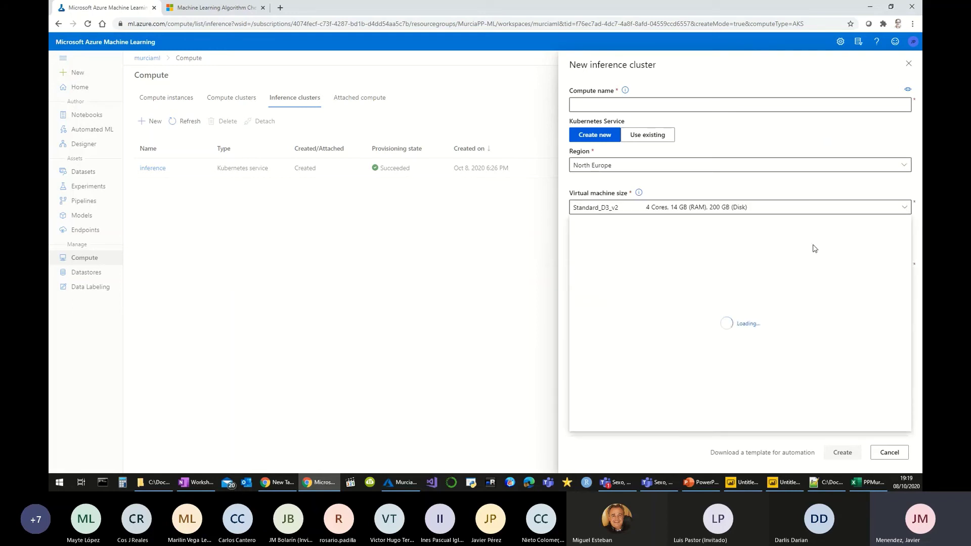
left_click(845, 224)
type("ds11")
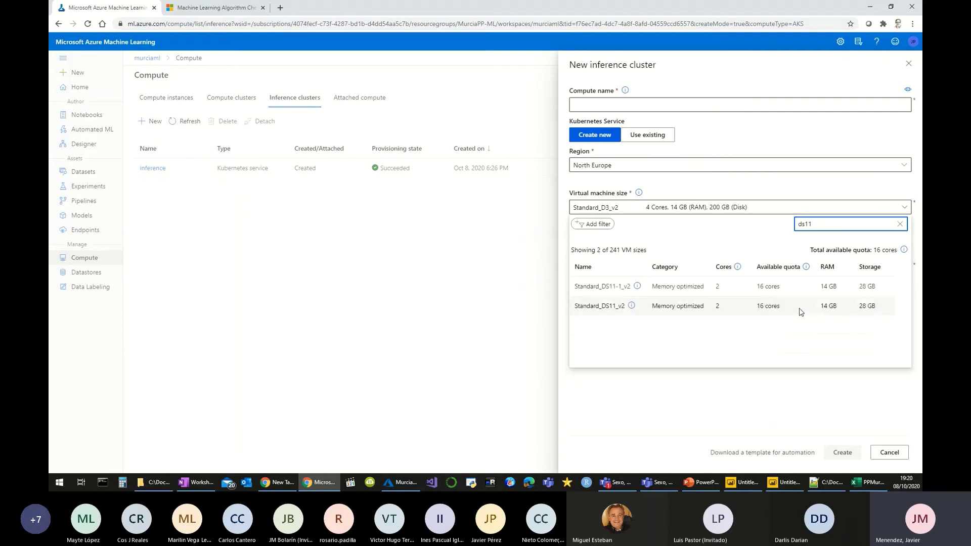
left_click(652, 308)
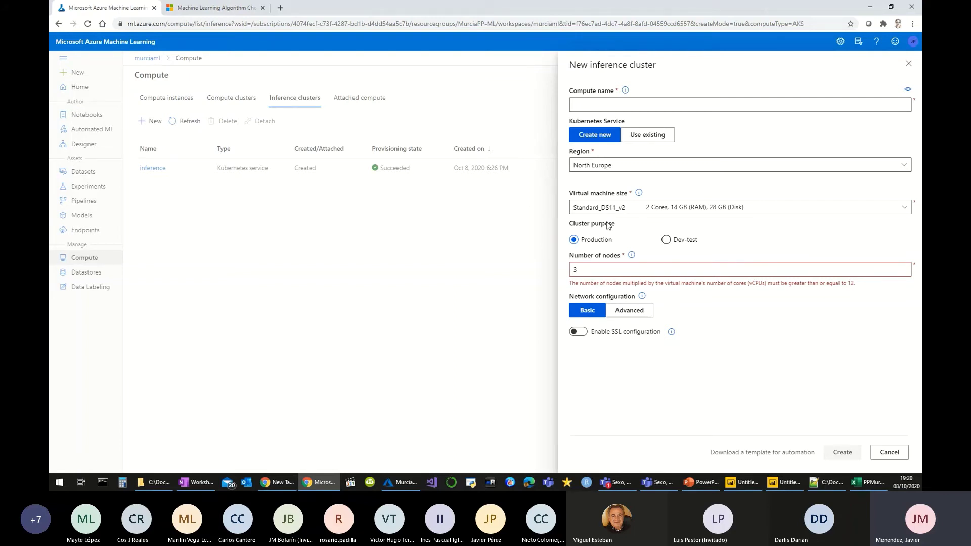
left_click(908, 68)
left_click(526, 283)
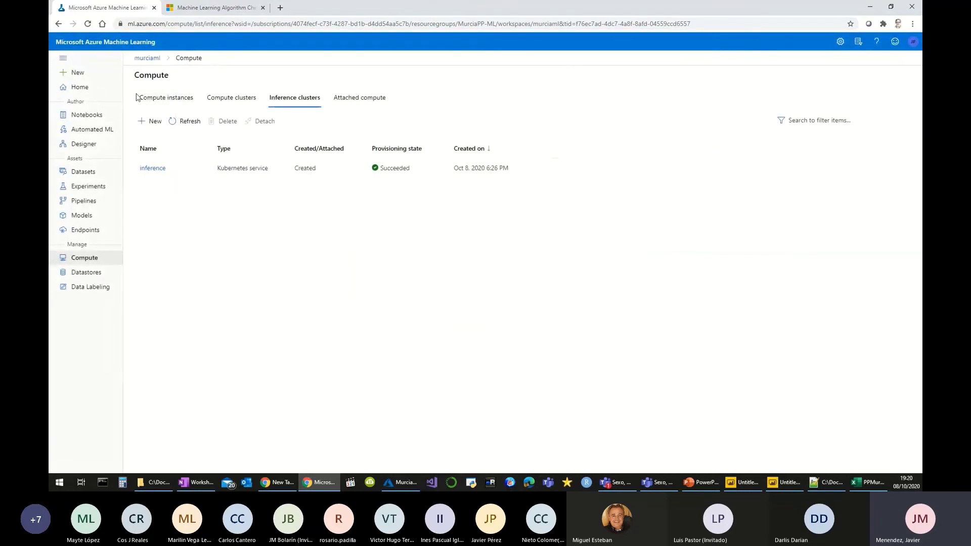
- Review the existing compute instances, compute clusters and inference clusters of the workspace
left_click(161, 97)
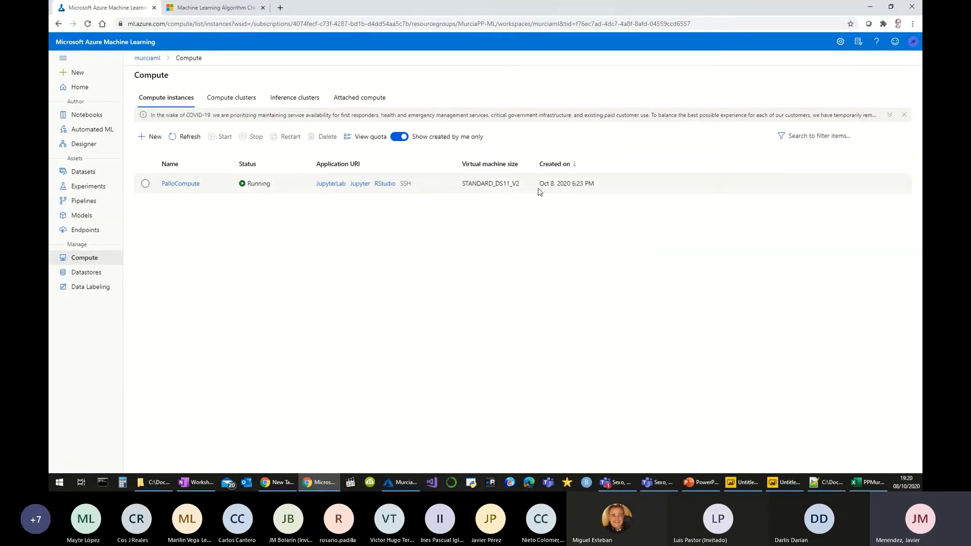
left_click(243, 99)
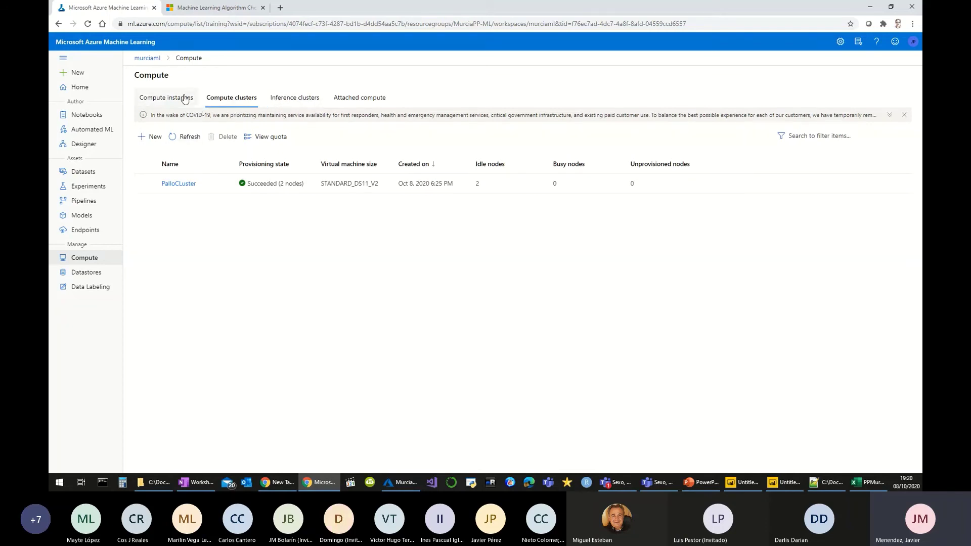
left_click(167, 97)
left_click(223, 99)
left_click(289, 99)
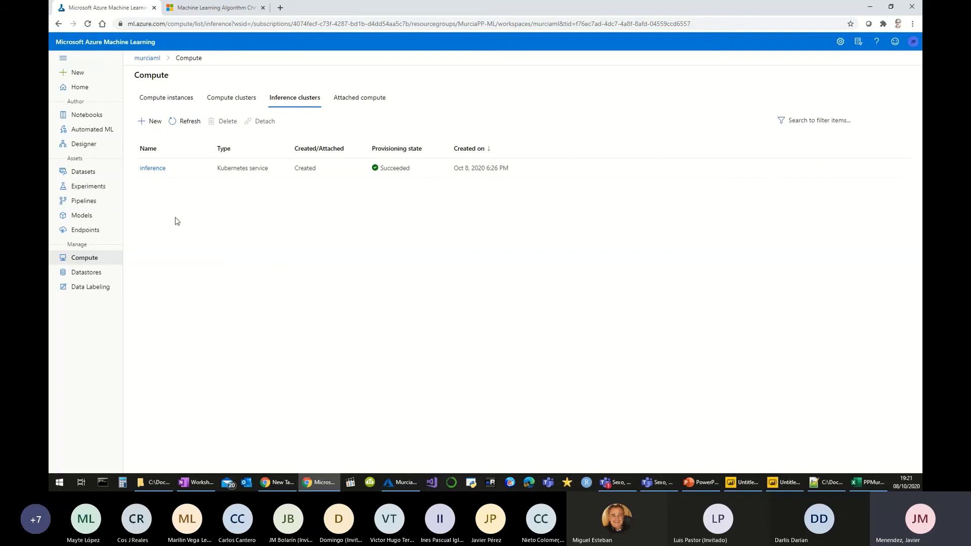
- Return to Designer and open the real-time inference pipeline draft to check its run
left_click(85, 144)
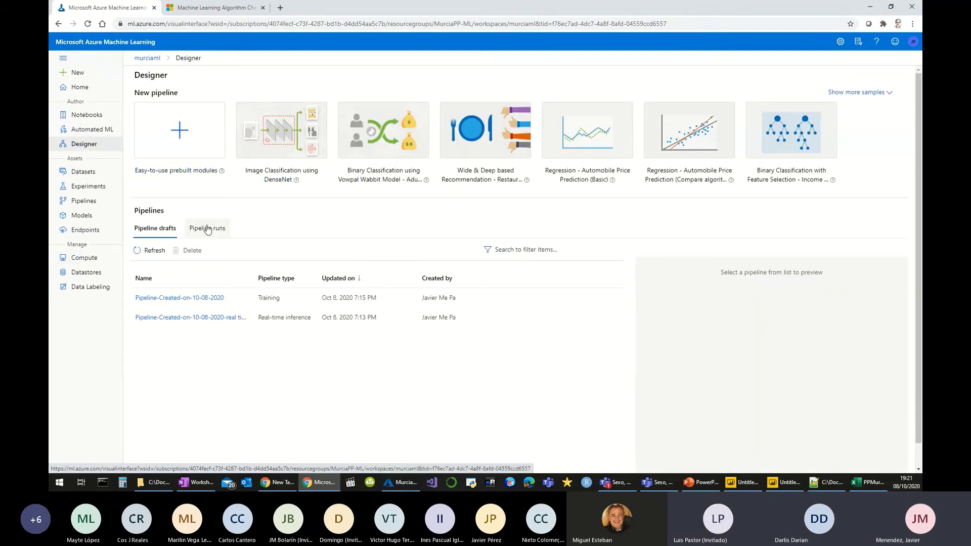
left_click(212, 298)
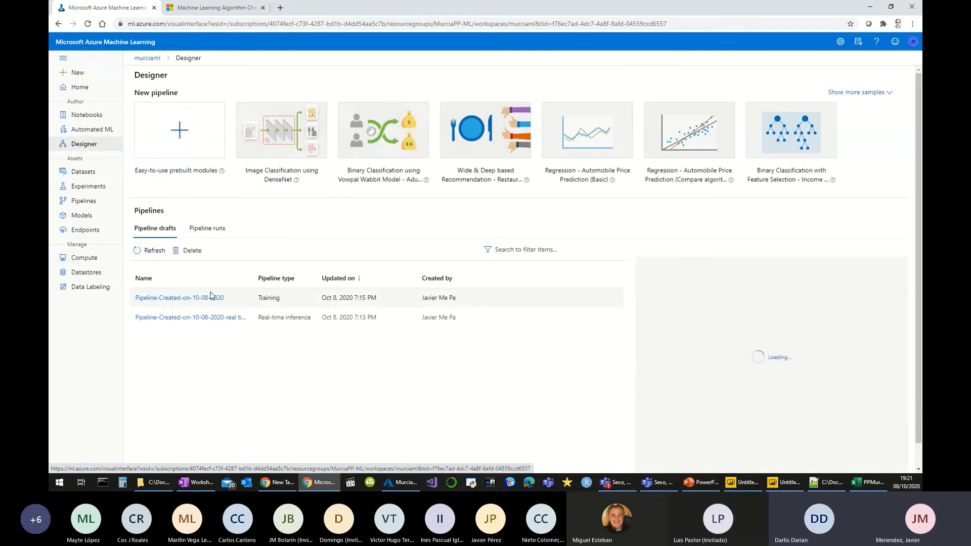
left_click(210, 318)
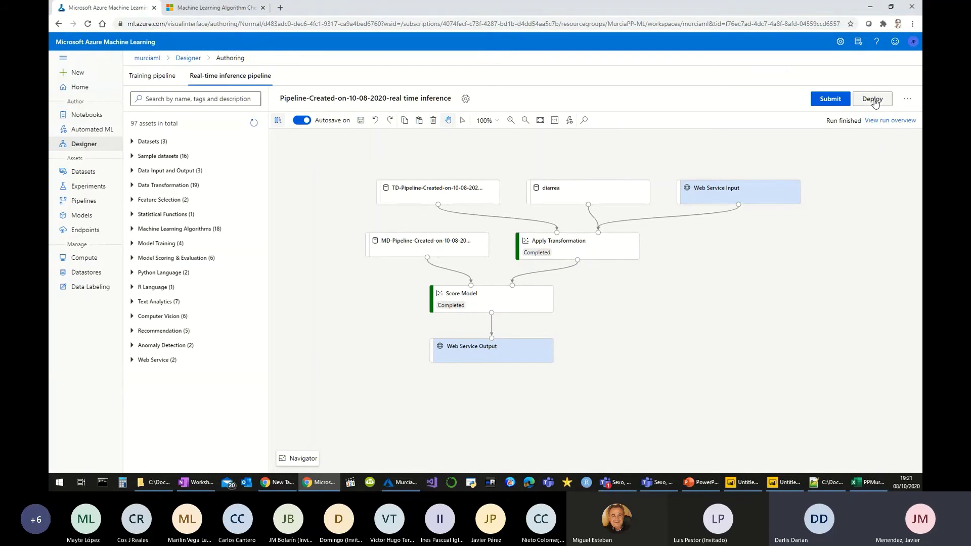
- Check the real-time endpoints, and open Run 1 of the publicacion experiment from the pipeline runs
left_click(73, 234)
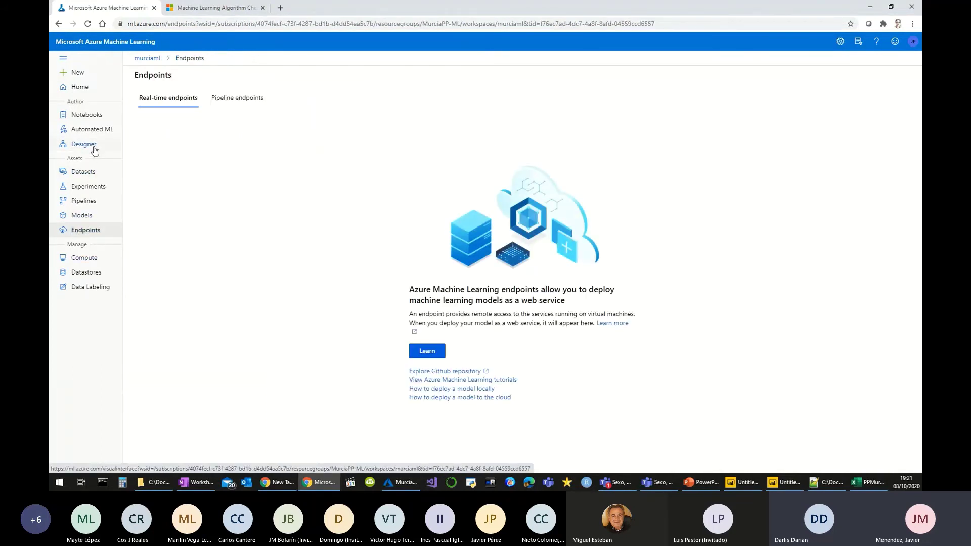
left_click(86, 204)
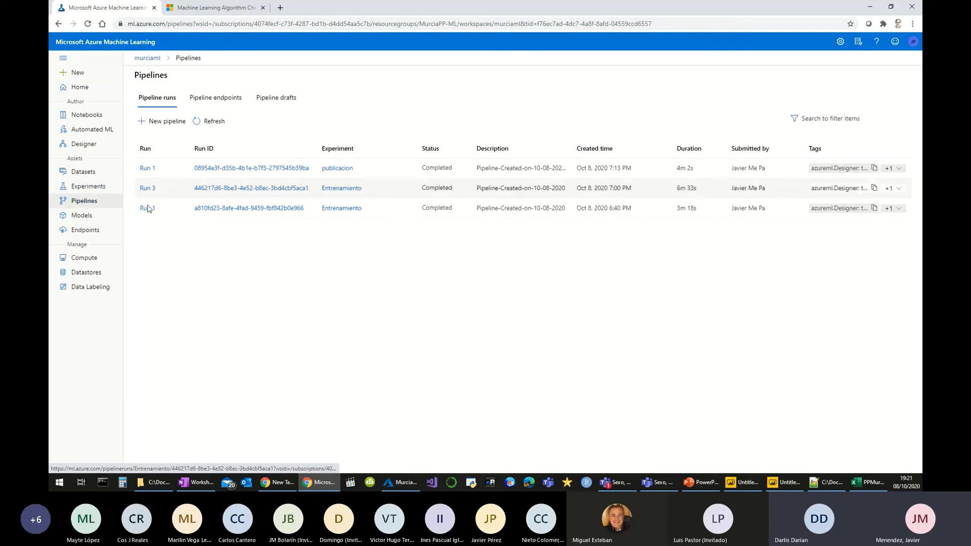
left_click(148, 169)
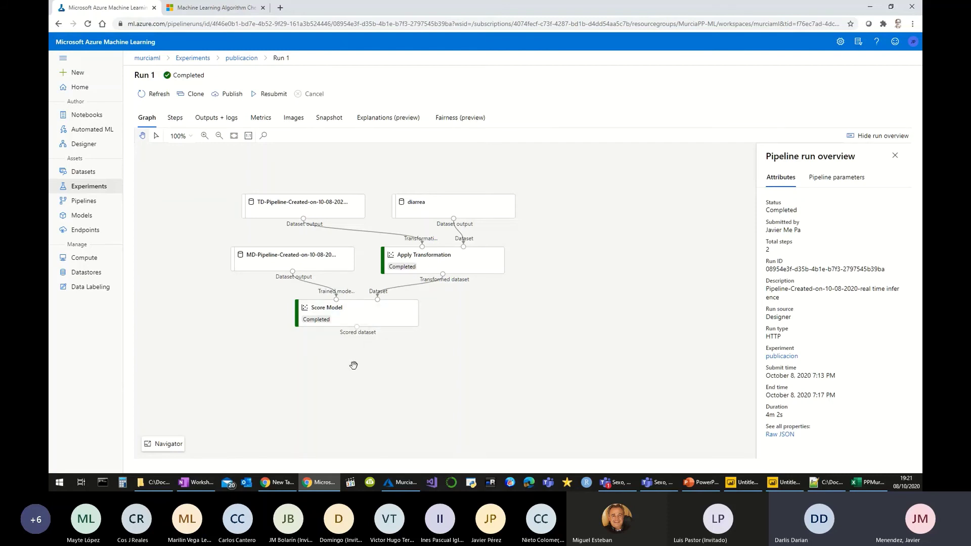
- Deploy the real-time inference pipeline draft from Designer as a new real-time endpoint named pallo on the inference compute target
left_click(93, 148)
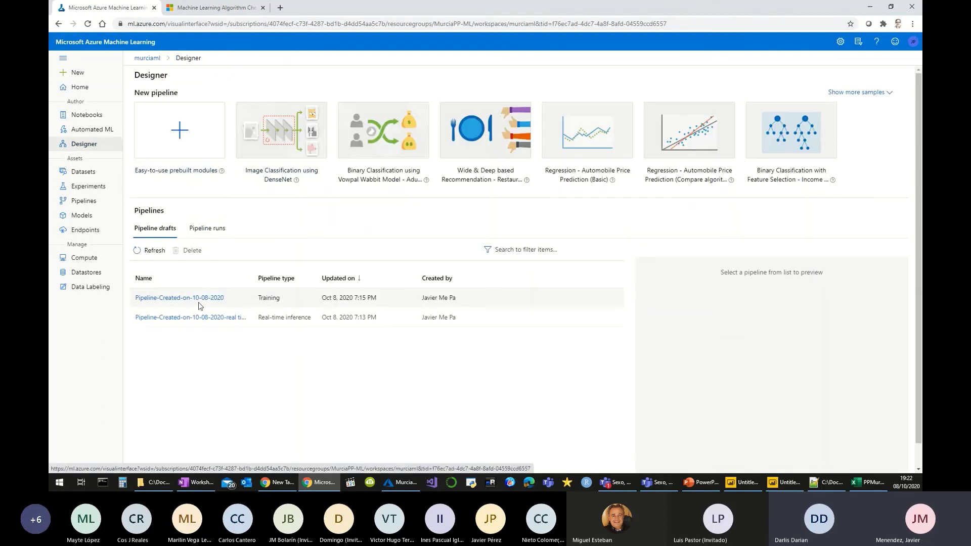
left_click(195, 317)
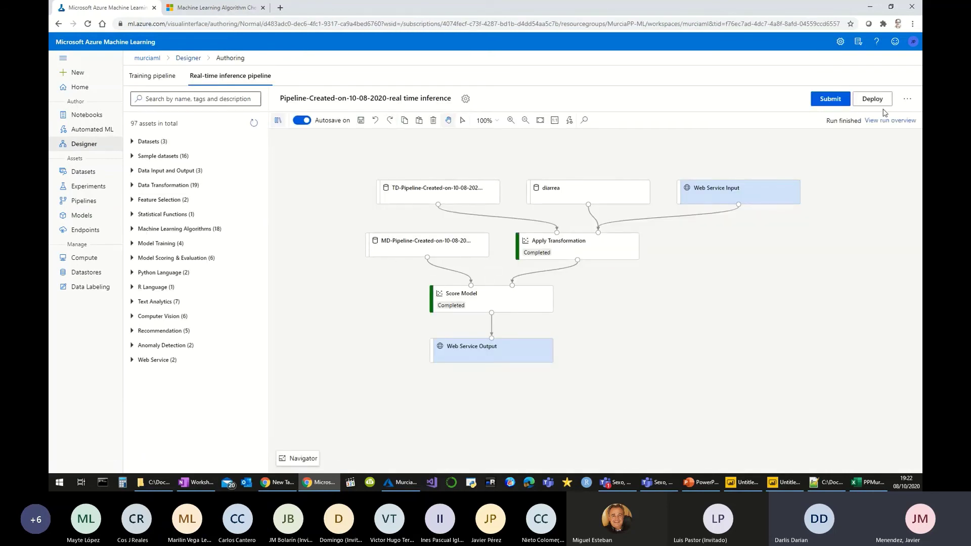
left_click(872, 100)
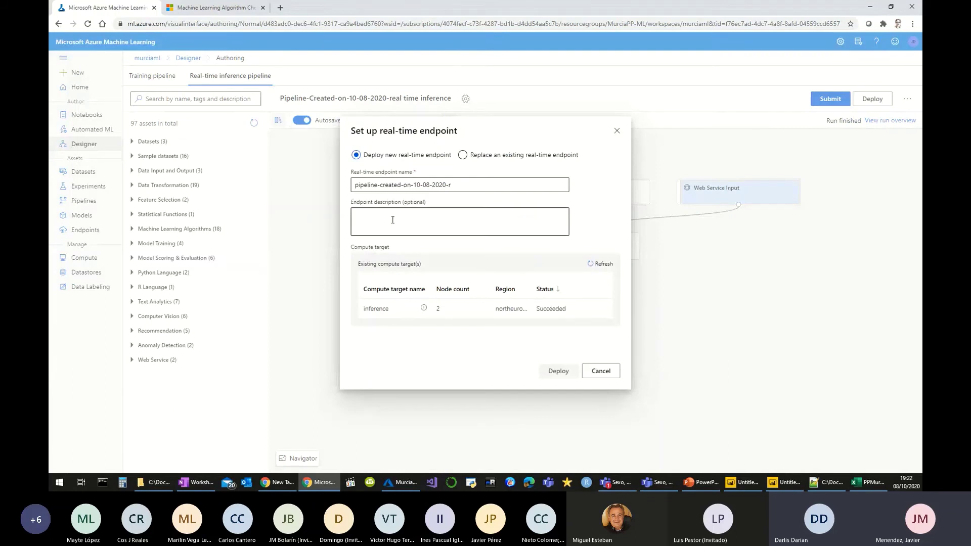
left_click_drag(477, 184, 226, 163)
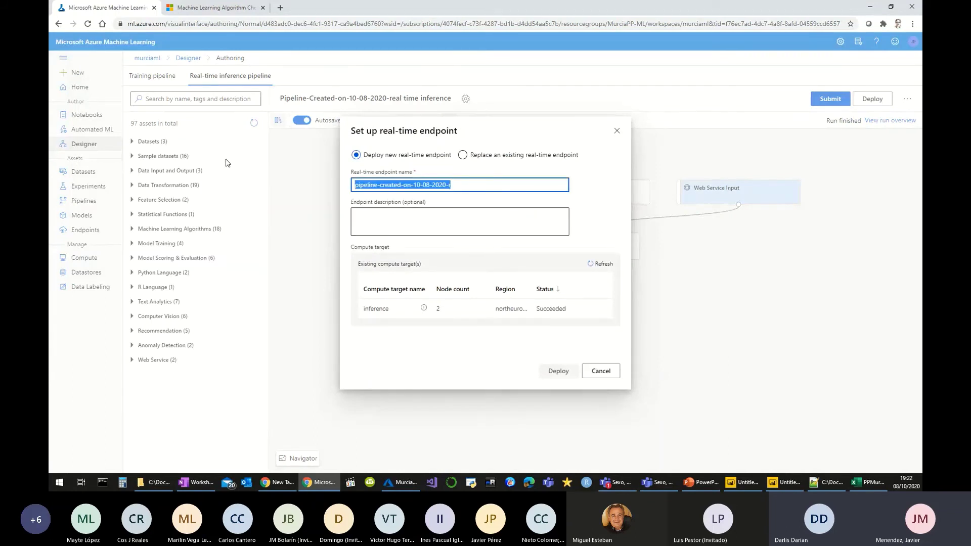
type("pallo")
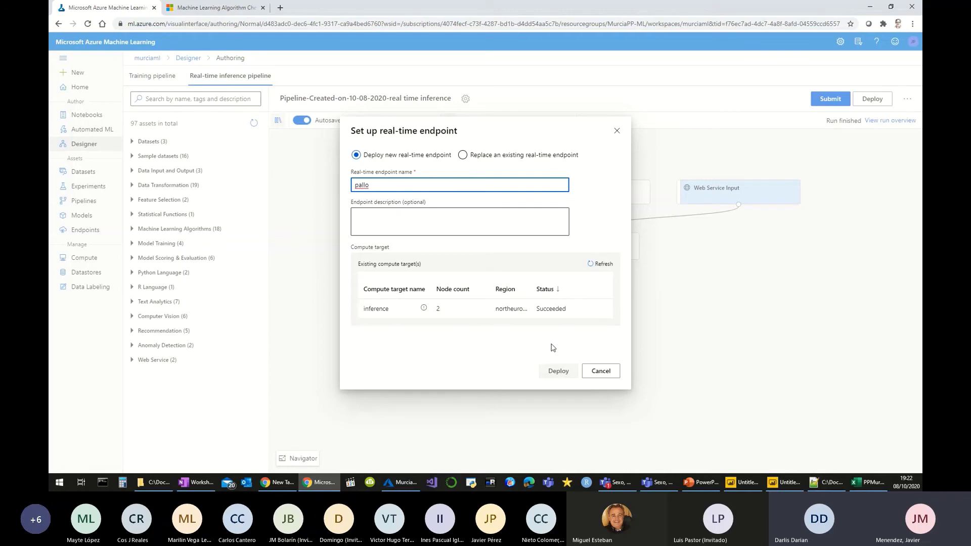
left_click(422, 217)
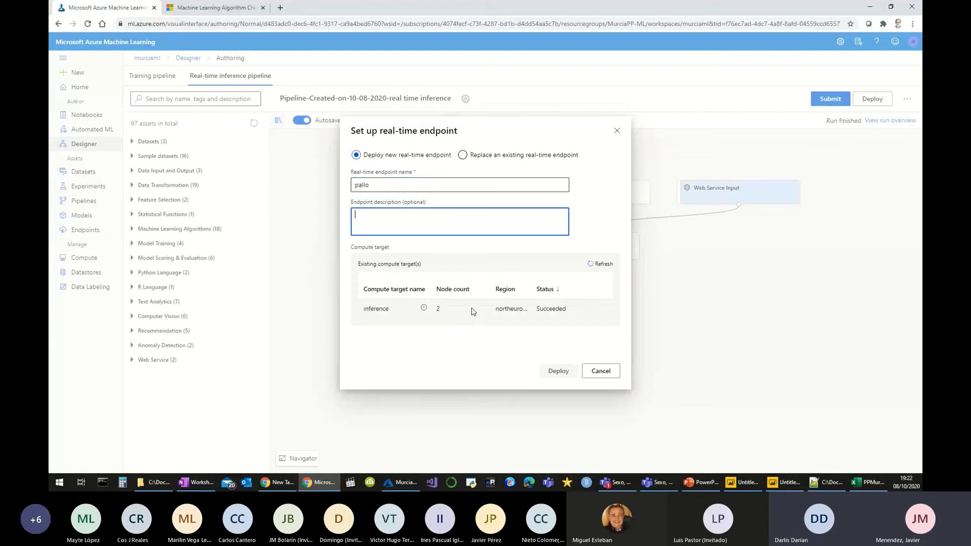
left_click(559, 371)
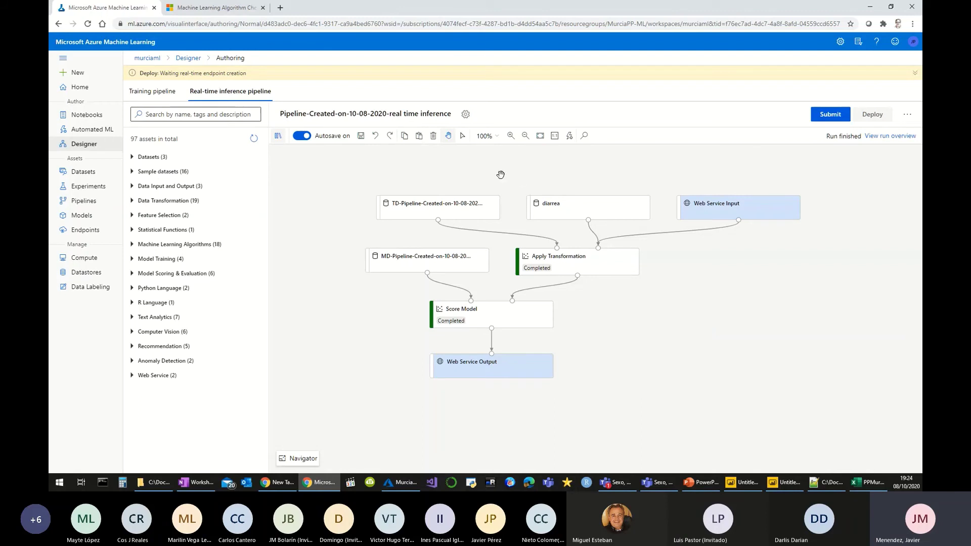
- Check the workspace's compute instances and open the pallo real-time endpoint from the endpoints list
left_click(84, 261)
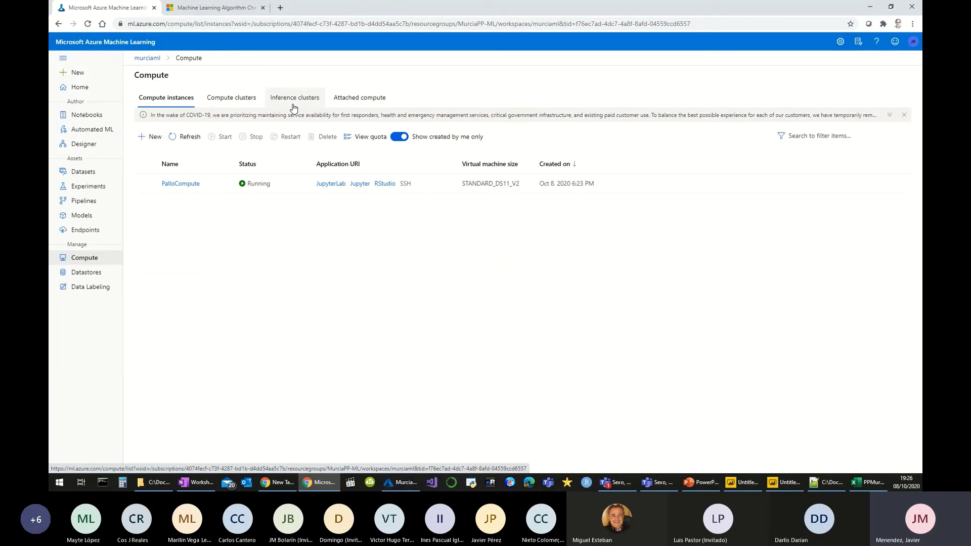
left_click(85, 230)
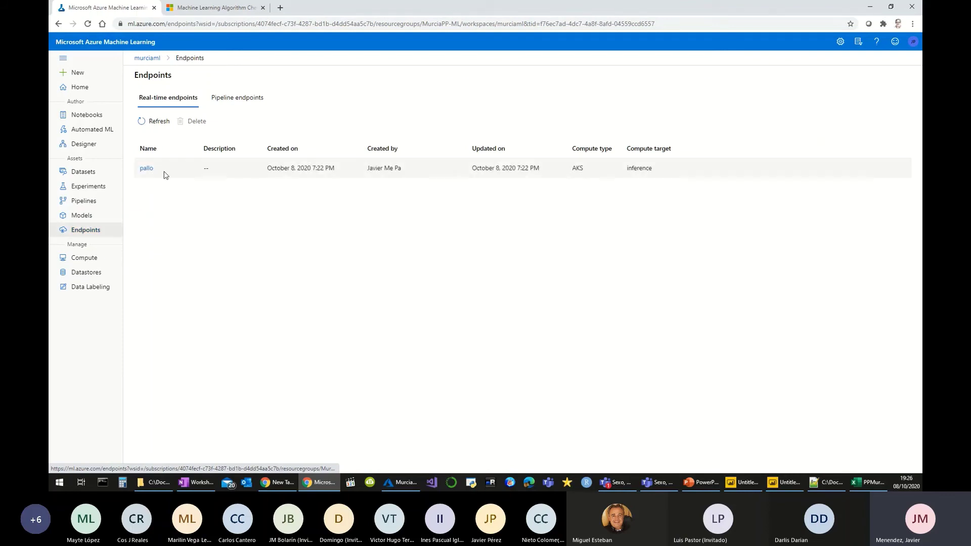
left_click(147, 171)
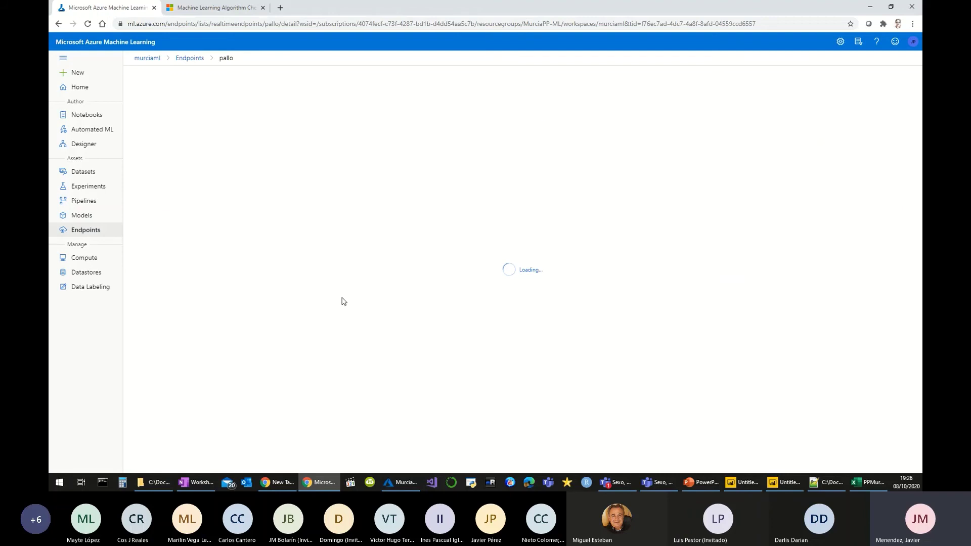
- Return to Designer and reopen the real-time inference pipeline draft to check its deployment
left_click(81, 134)
left_click(82, 145)
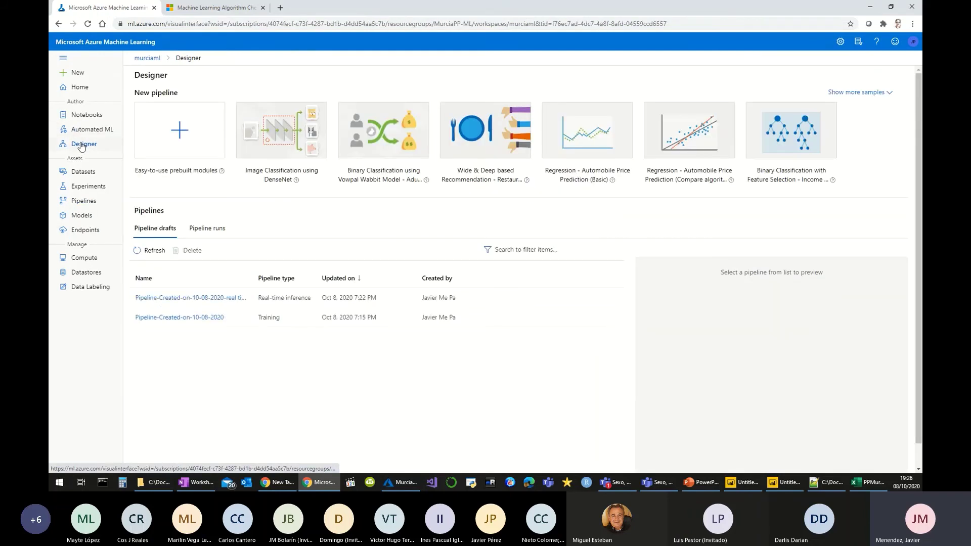
left_click(214, 304)
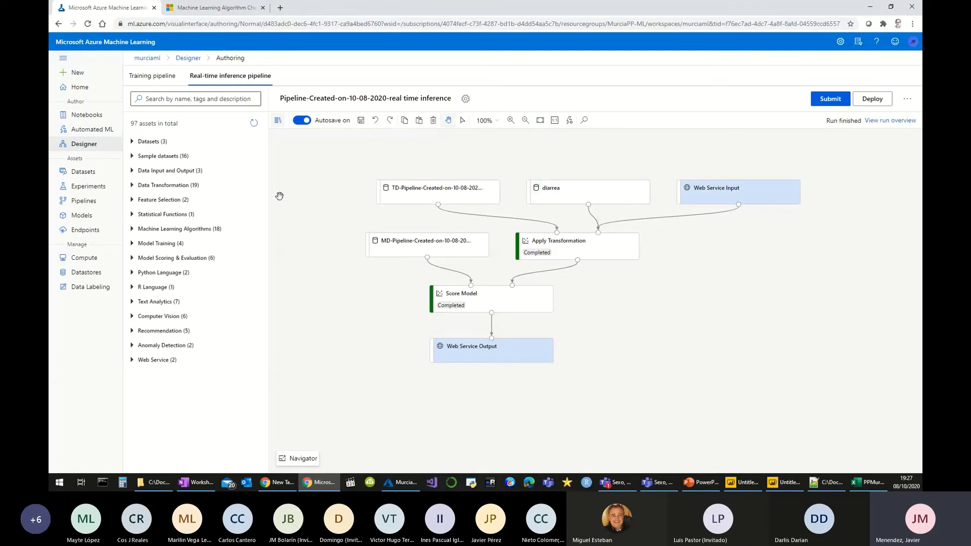
- Open the consumption information of the pallo endpoint and review its C#, Python and R sample code
left_click(82, 233)
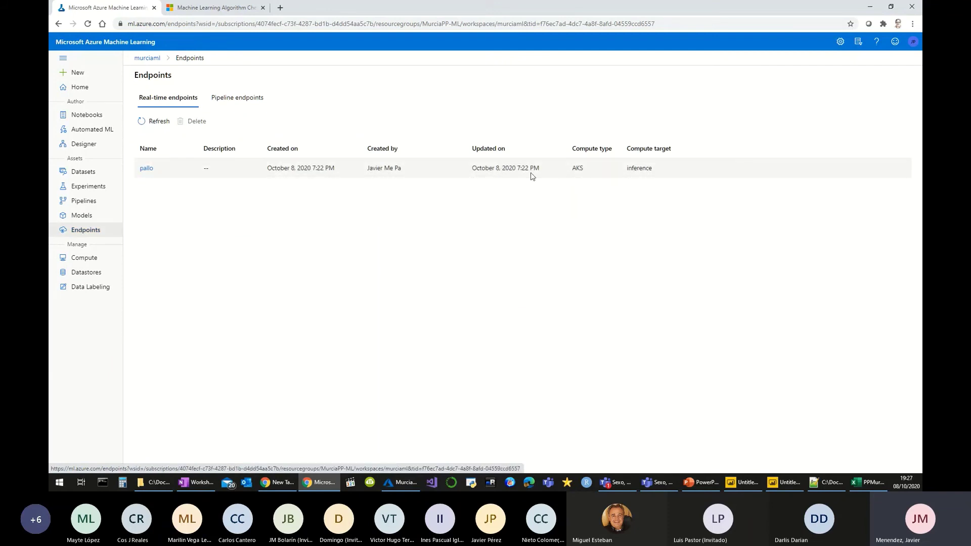
left_click(148, 170)
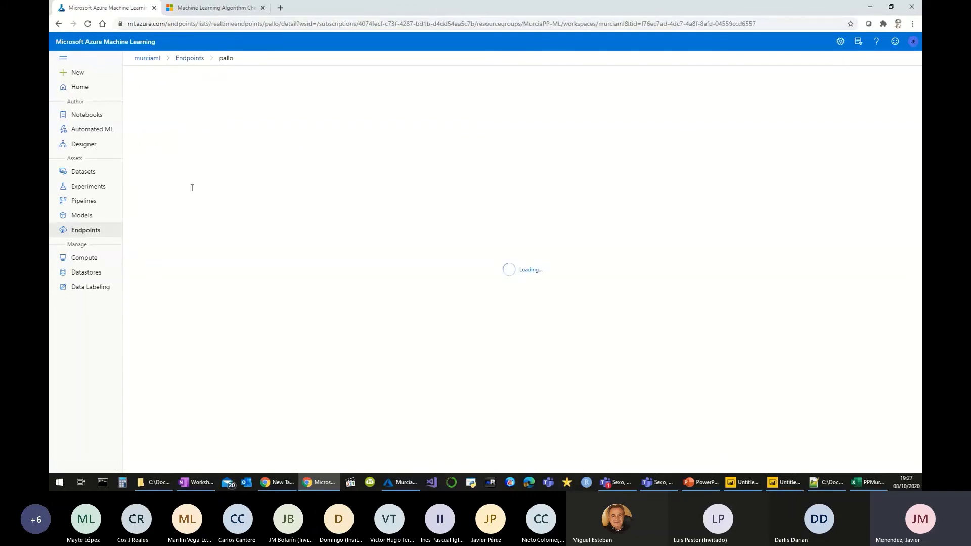
left_click(210, 100)
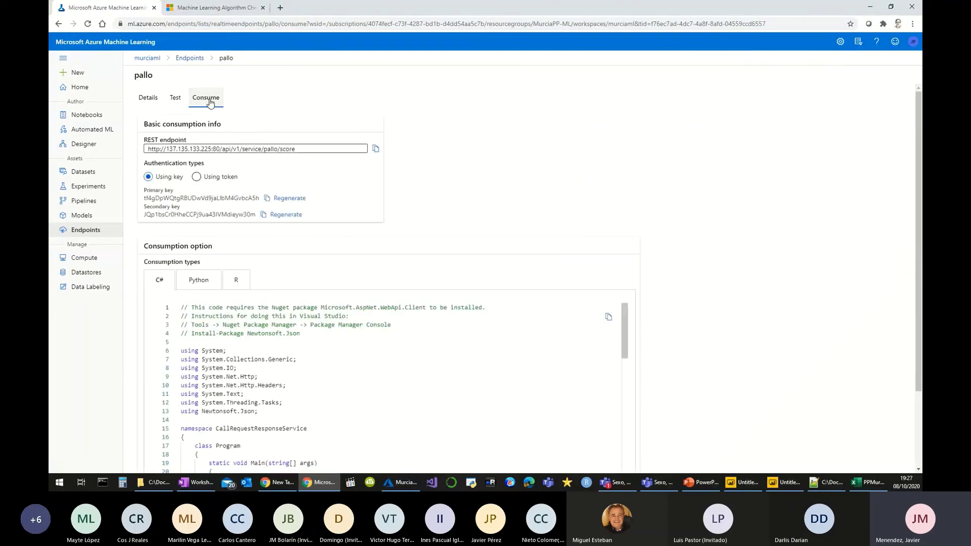
scroll(696, 312, "down", 2)
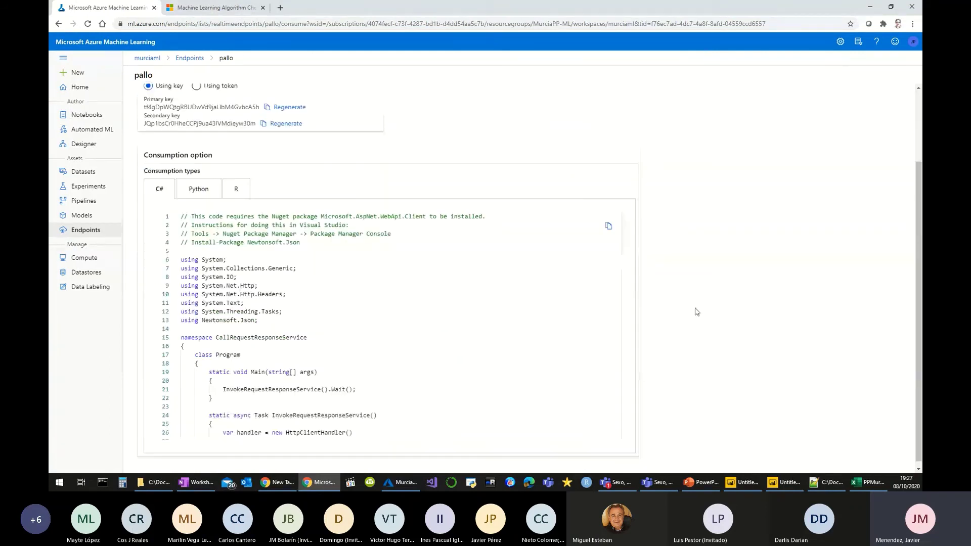
left_click_drag(238, 273, 181, 357)
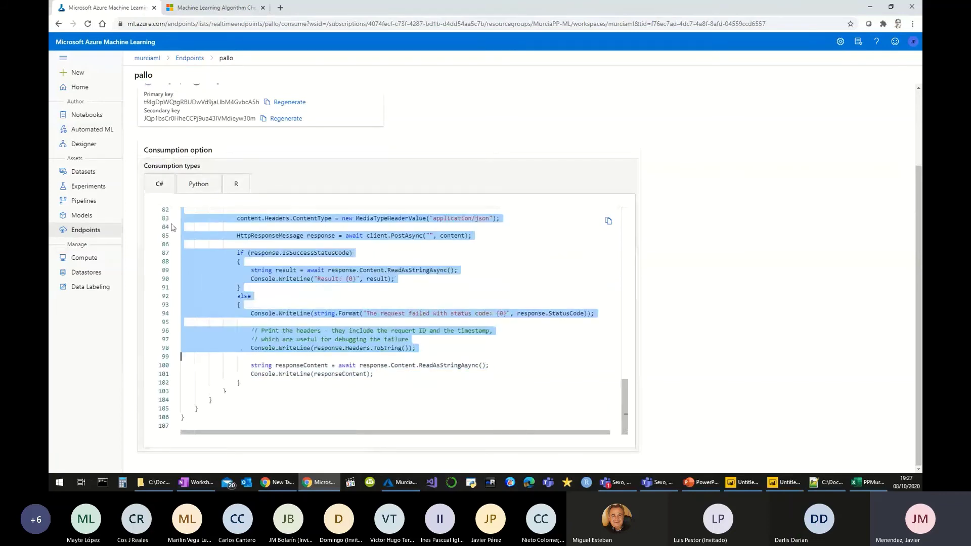
left_click(188, 190)
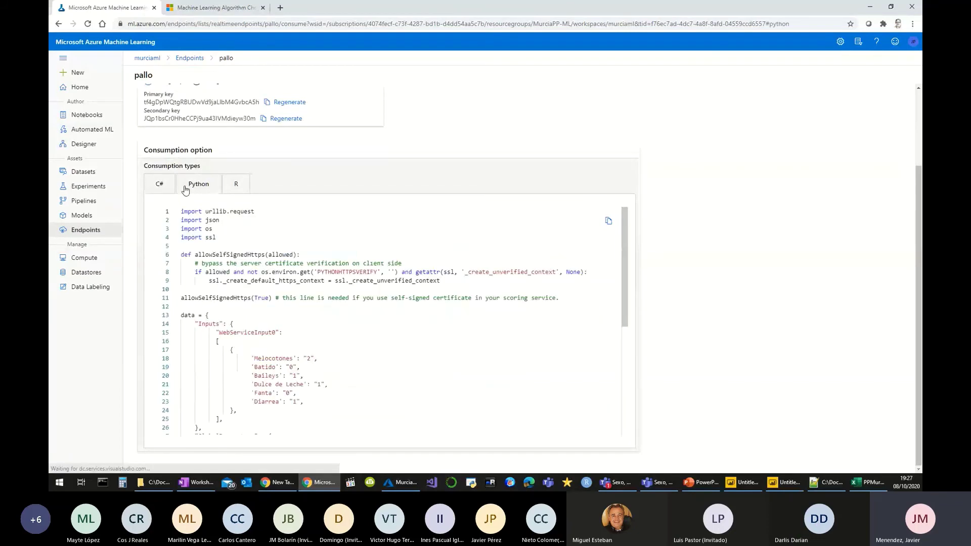
left_click(236, 187)
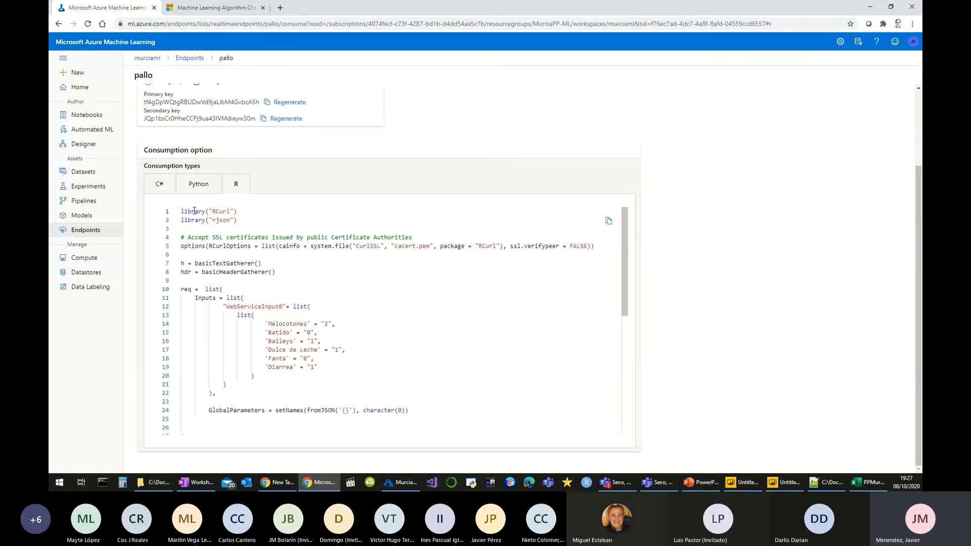
- Examine the R sample code, especially the WebServiceInput0 list with the input fields from Melocotones to Diarrea
left_click_drag(185, 211, 320, 341)
left_click_drag(352, 375, 353, 410)
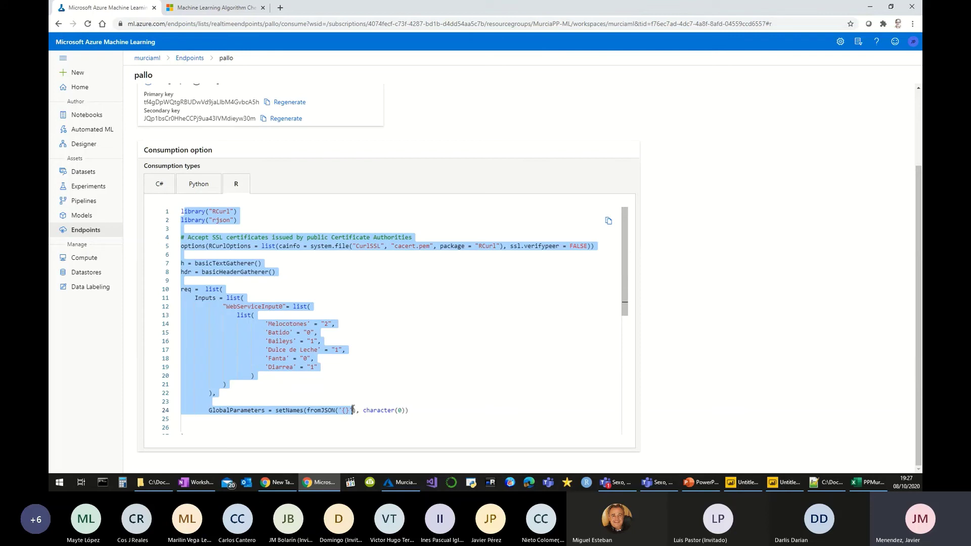
left_click(382, 400)
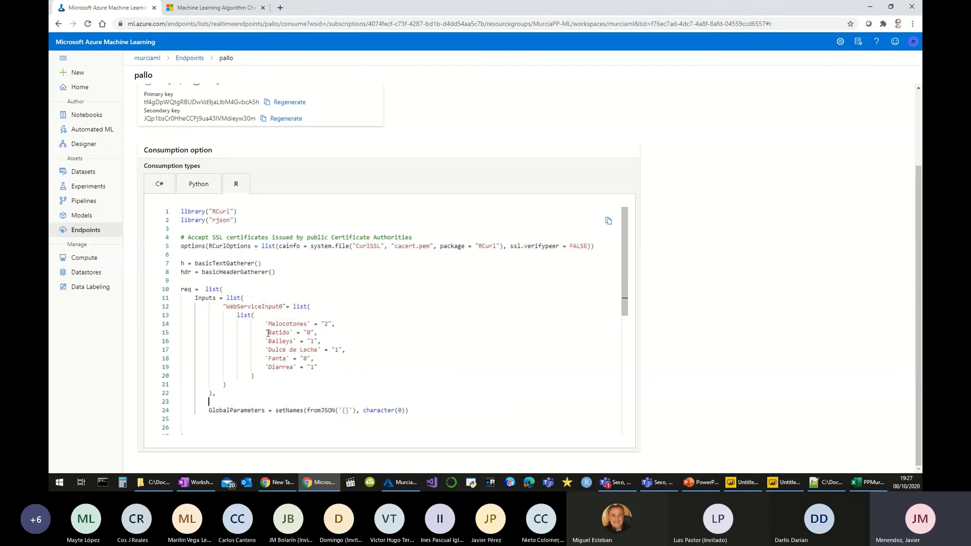
left_click_drag(268, 323, 352, 367)
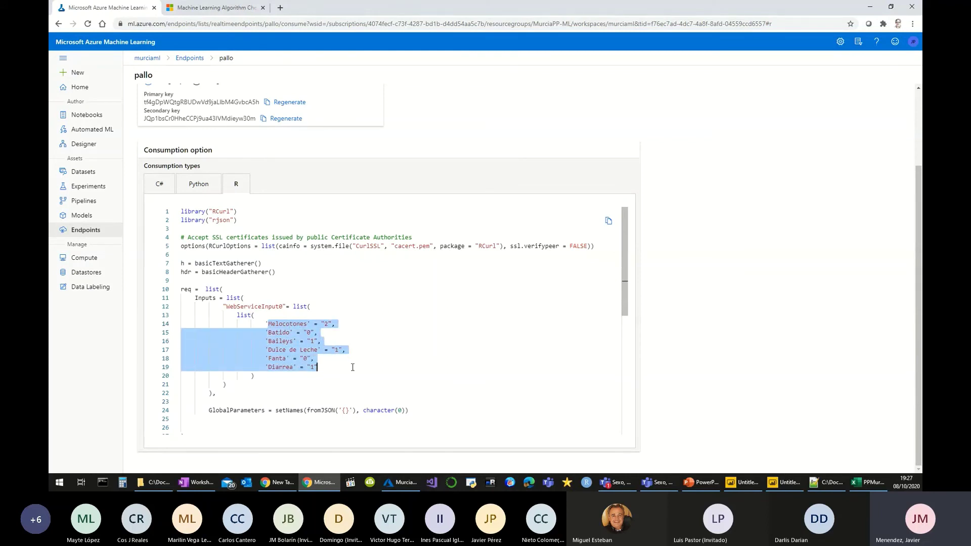
left_click(305, 325)
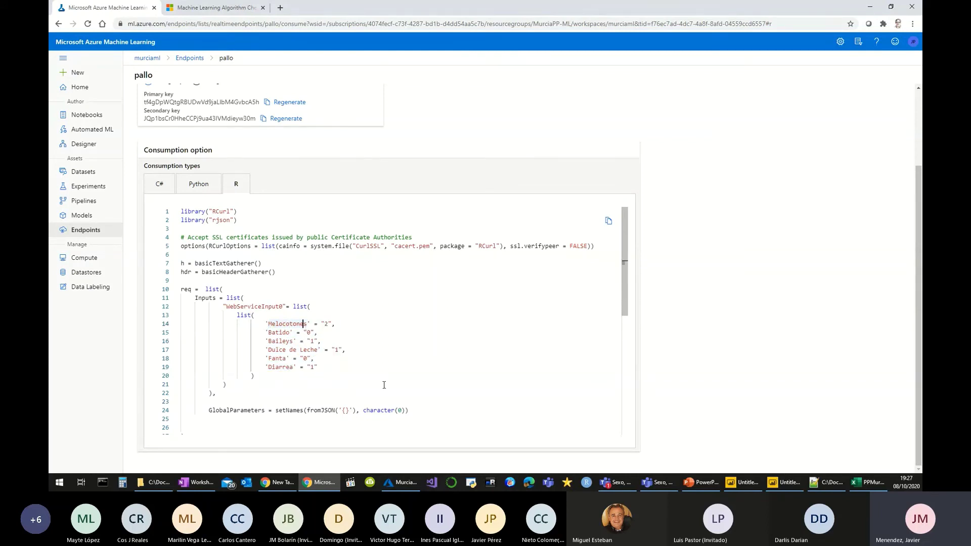
left_click(325, 324)
- Copy the complete R consumption script of the pallo endpoint and switch to Power BI's Power Query Editor with the Worksheet query
left_click_drag(181, 211, 460, 431)
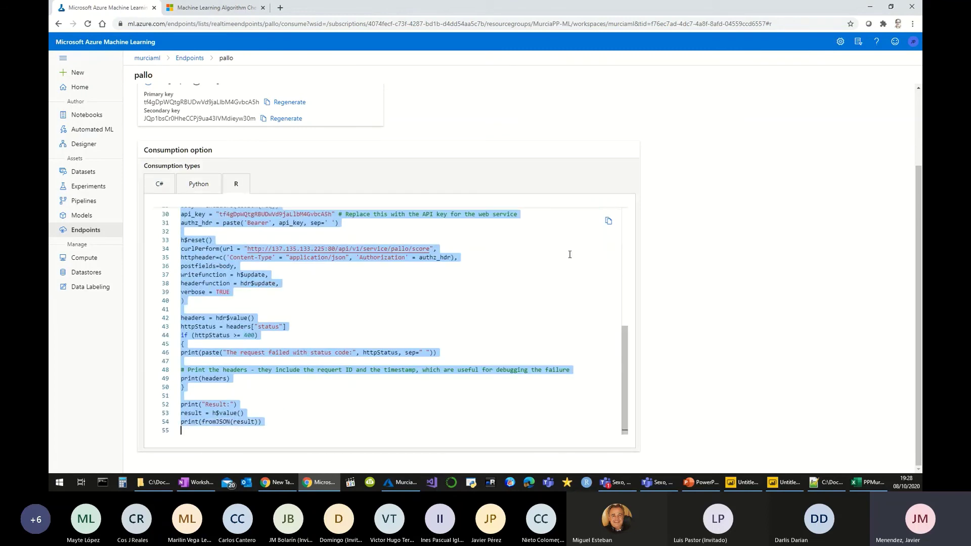
left_click(607, 223)
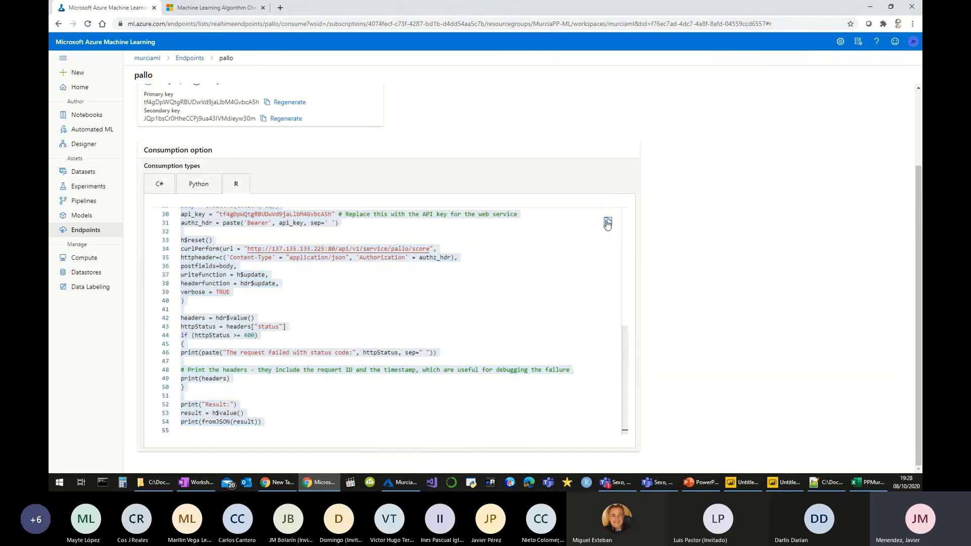
left_click(774, 482)
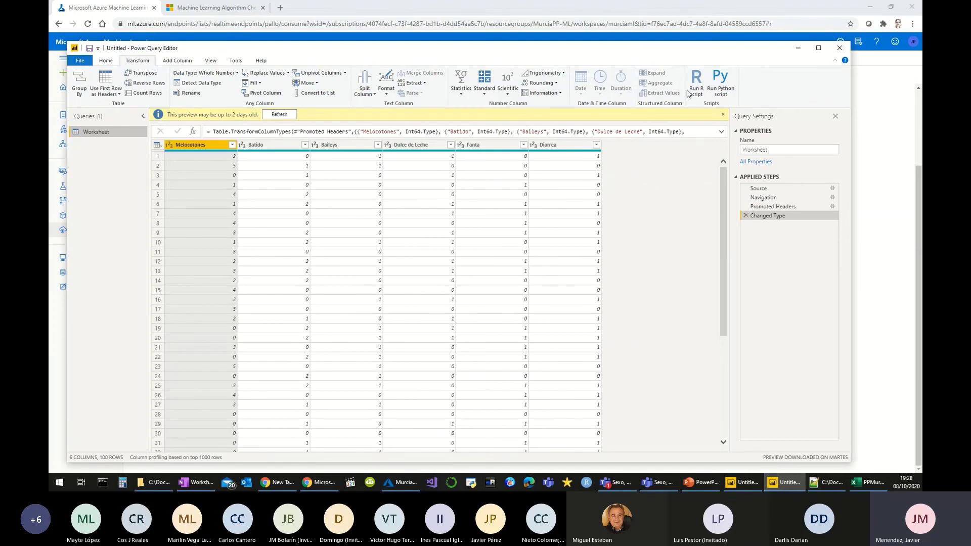